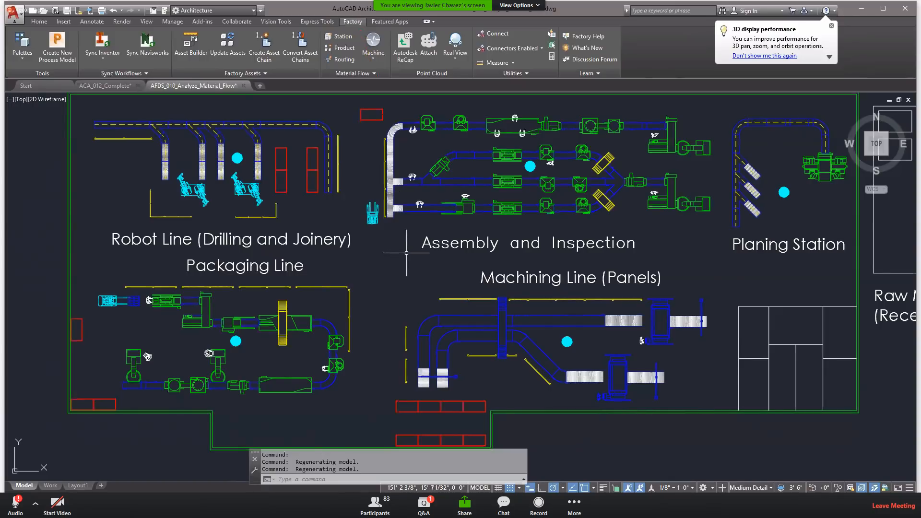
Step: Open the Material Flow browser for the factory layout
{"action": "scroll", "coordinate": [408, 273], "scroll_direction": "up", "scroll_amount": 2}
{"action": "scroll", "coordinate": [403, 273], "scroll_direction": "down", "scroll_amount": 4}
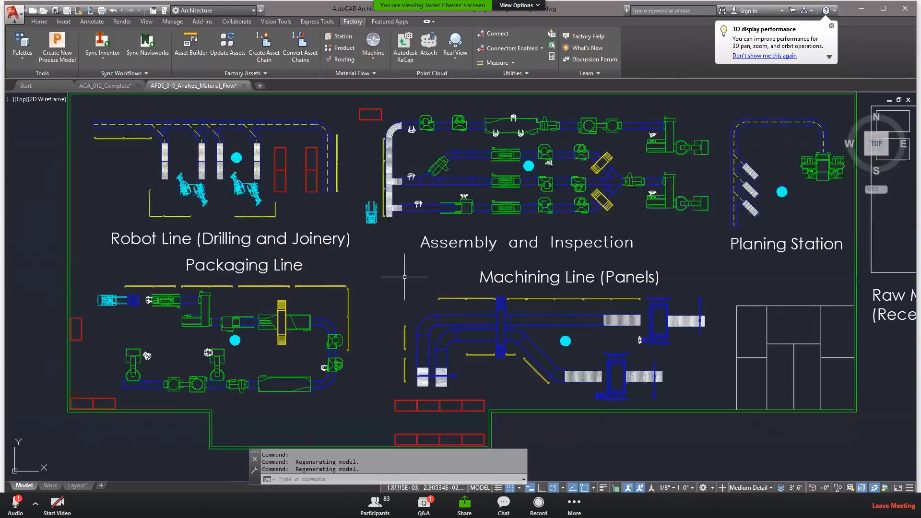
{"action": "mouse_move", "coordinate": [396, 273]}
{"action": "middle_mouse_down"}
{"action": "mouse_move", "coordinate": [332, 257]}
{"action": "mouse_move", "coordinate": [368, 277]}
{"action": "middle_mouse_up"}
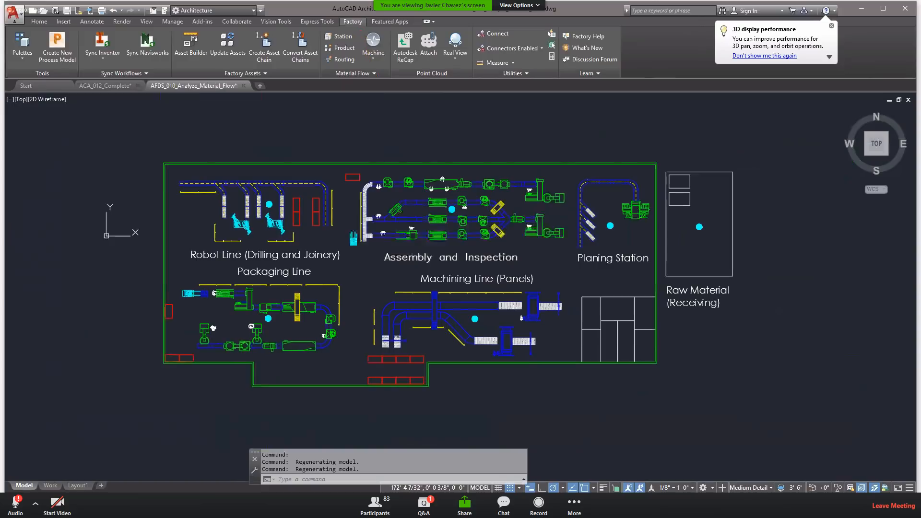
{"action": "mouse_move", "coordinate": [299, 197]}
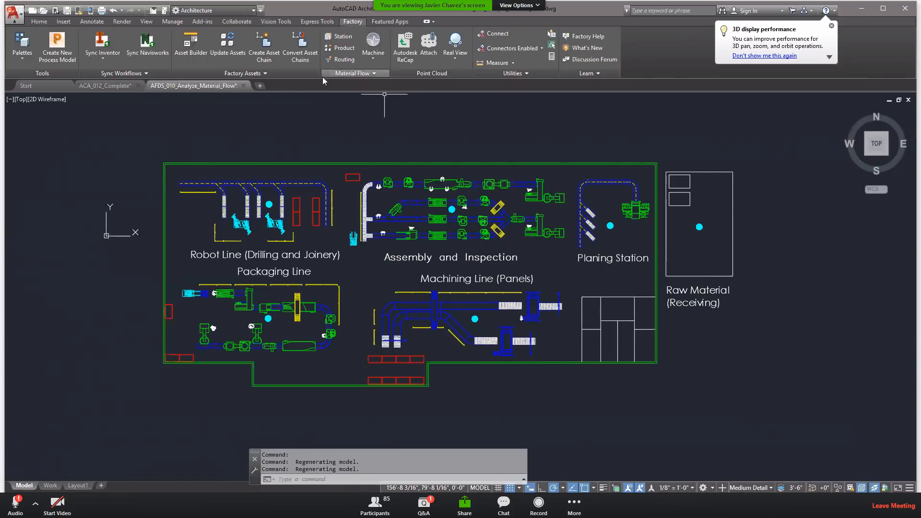
{"action": "left_click", "coordinate": [23, 57]}
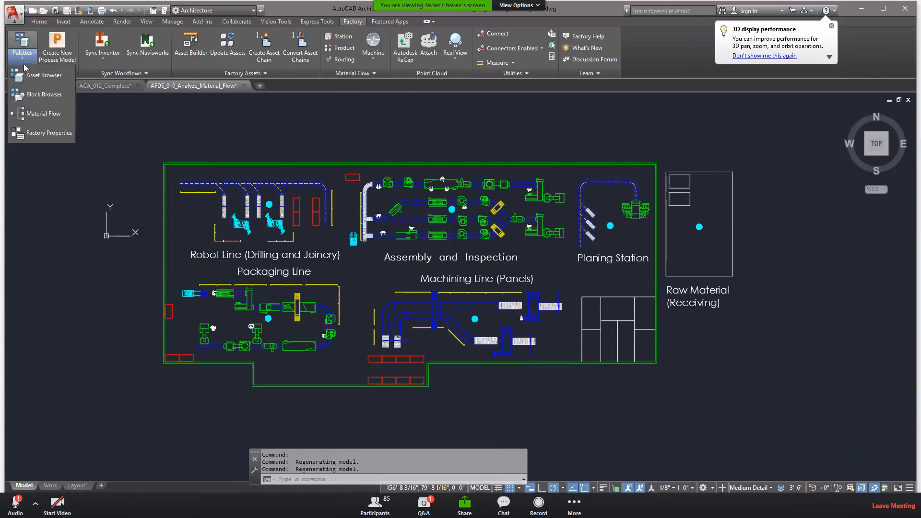
{"action": "left_click", "coordinate": [35, 115]}
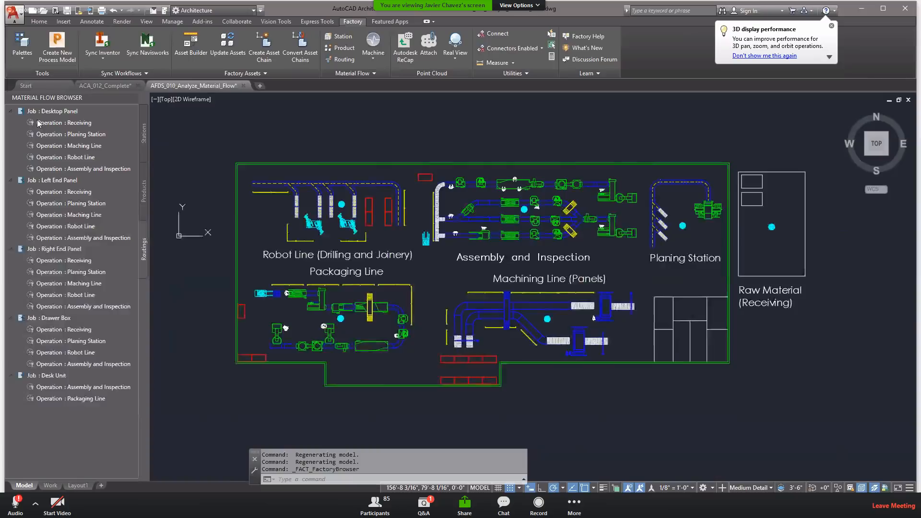
Step: Examine the routing paths of the Desktop Panel, Left End Panel, Right End Panel and Drawer Box jobs in the layout
{"action": "left_click", "coordinate": [57, 113]}
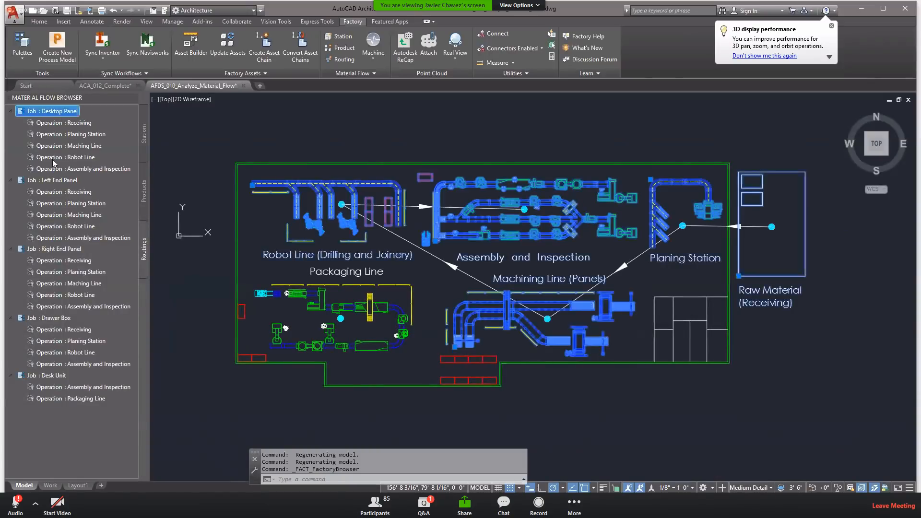
{"action": "left_click", "coordinate": [55, 181]}
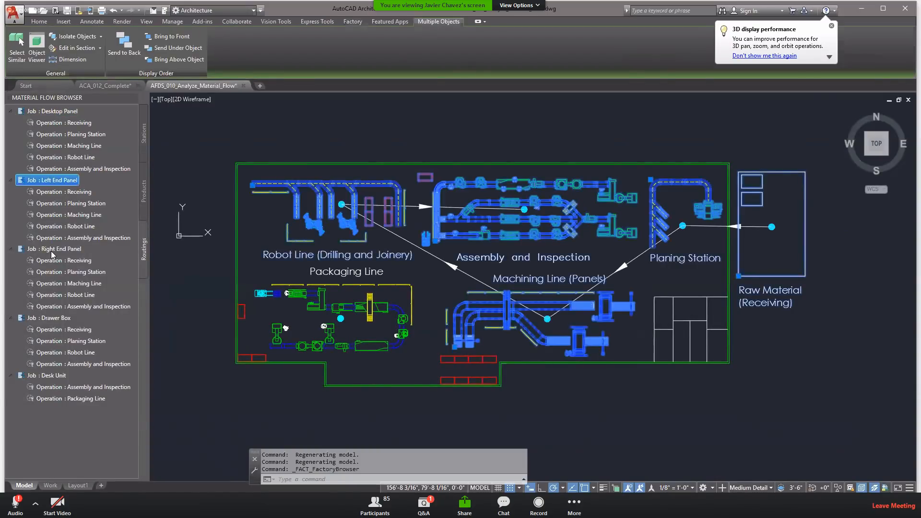
{"action": "left_click", "coordinate": [53, 250]}
{"action": "left_click", "coordinate": [52, 318]}
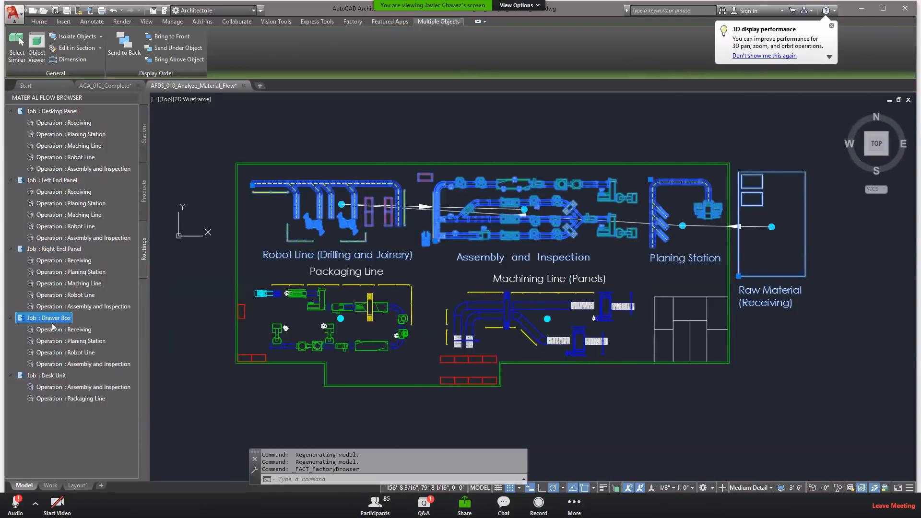
{"action": "left_click", "coordinate": [53, 111]}
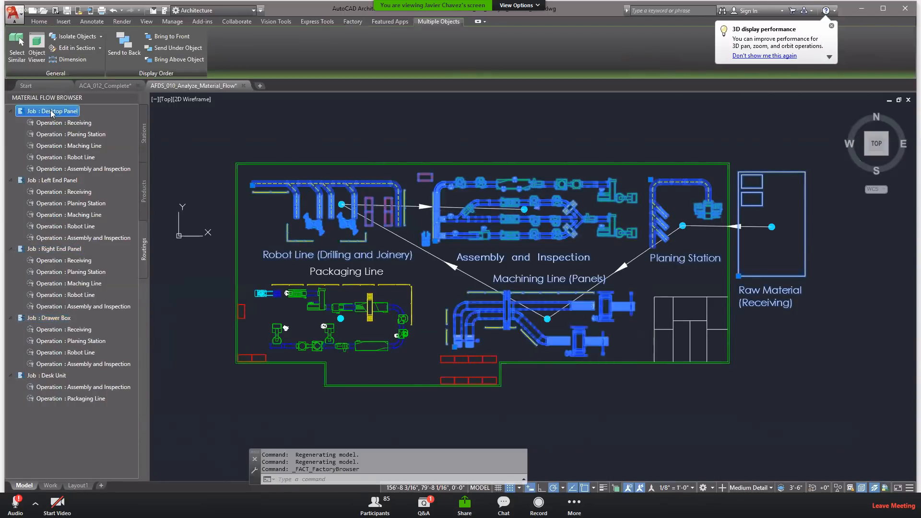
{"action": "left_click", "coordinate": [42, 182]}
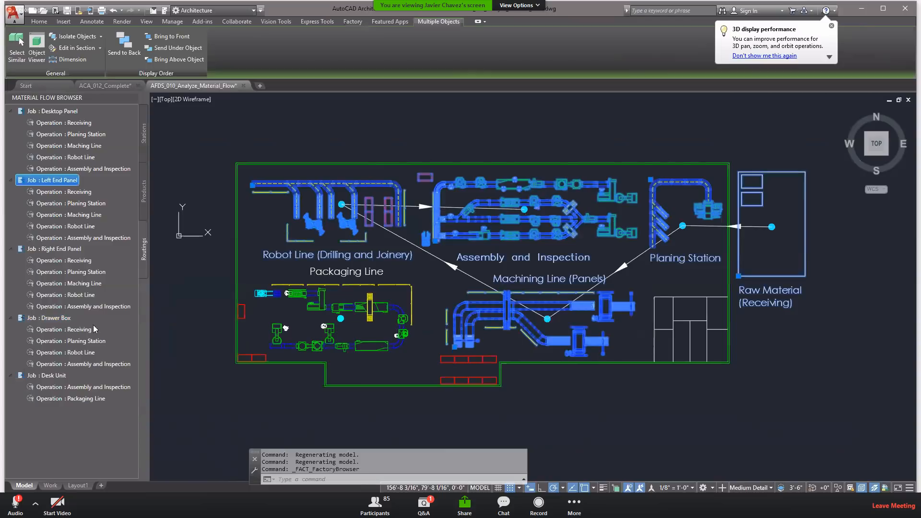
{"action": "key", "text": "Escape"}
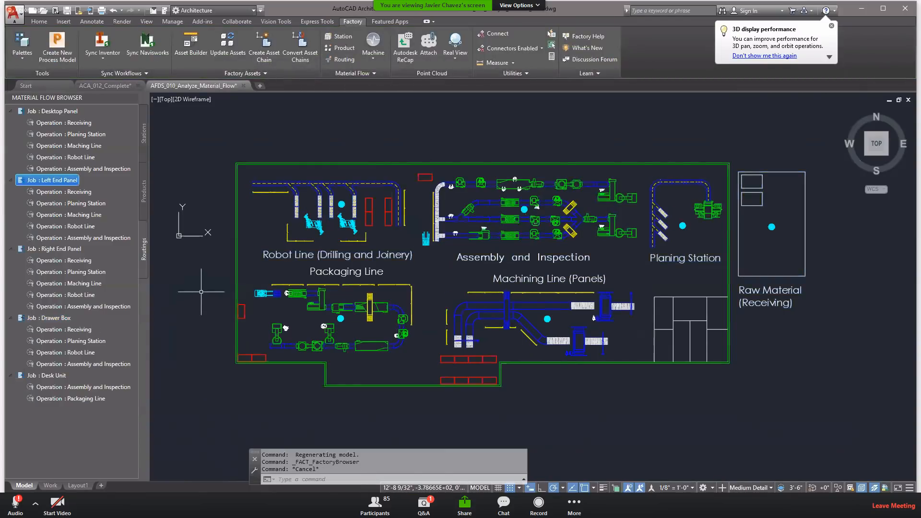
{"action": "left_click", "coordinate": [201, 292]}
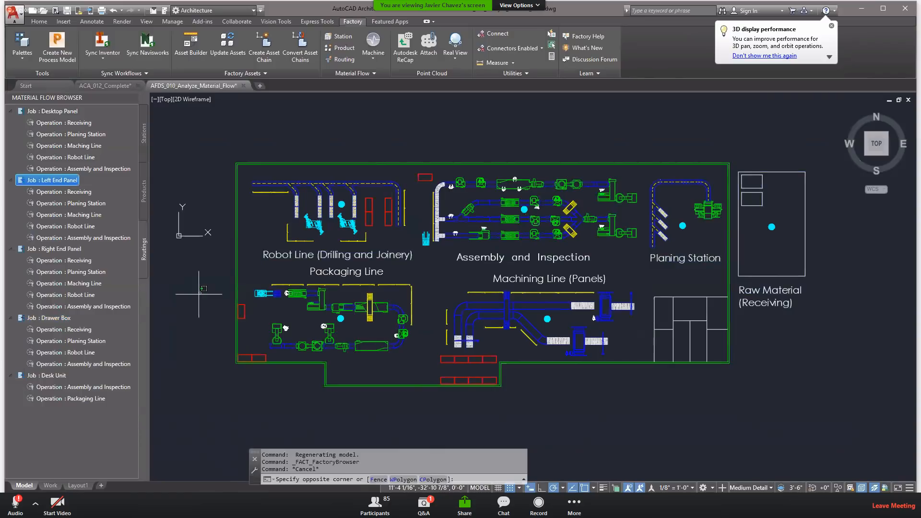
{"action": "left_click", "coordinate": [285, 94]}
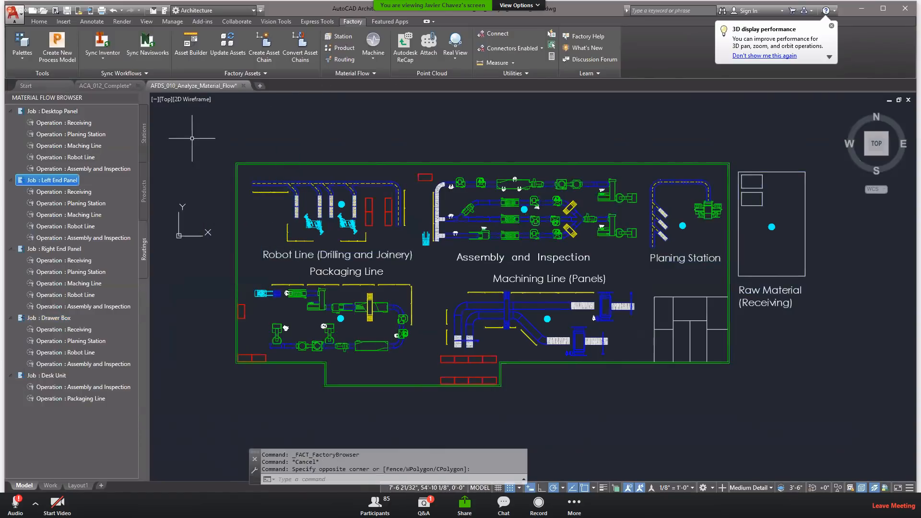
Step: Run the Machine analysis on the material flow, followed by the Transportation analysis
{"action": "left_click", "coordinate": [374, 59]}
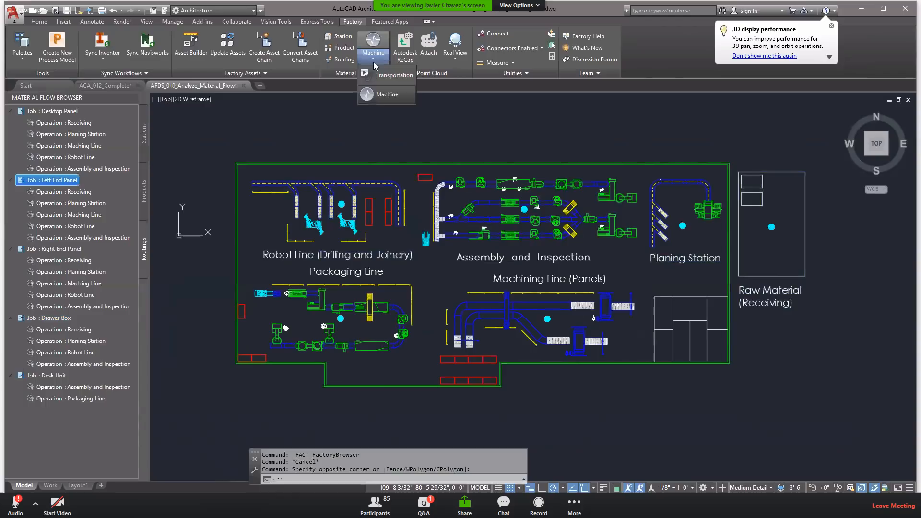
{"action": "left_click", "coordinate": [377, 95]}
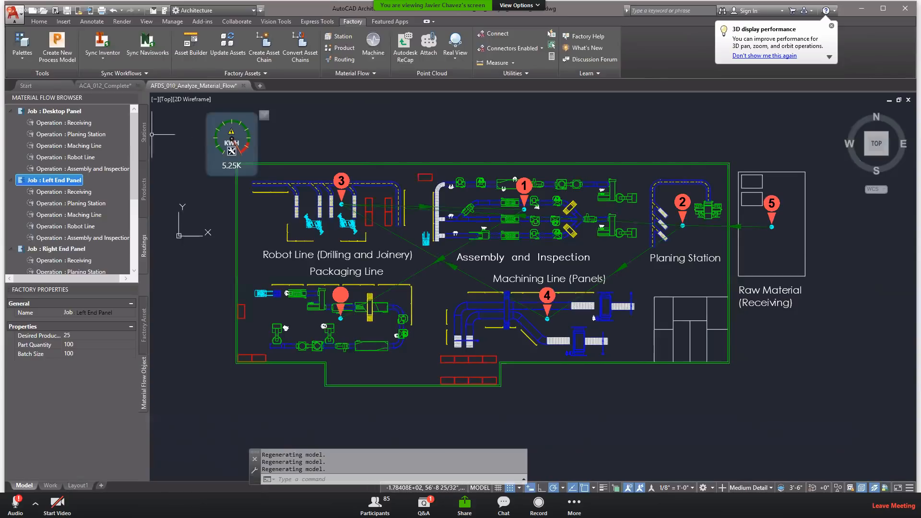
{"action": "left_click", "coordinate": [377, 60]}
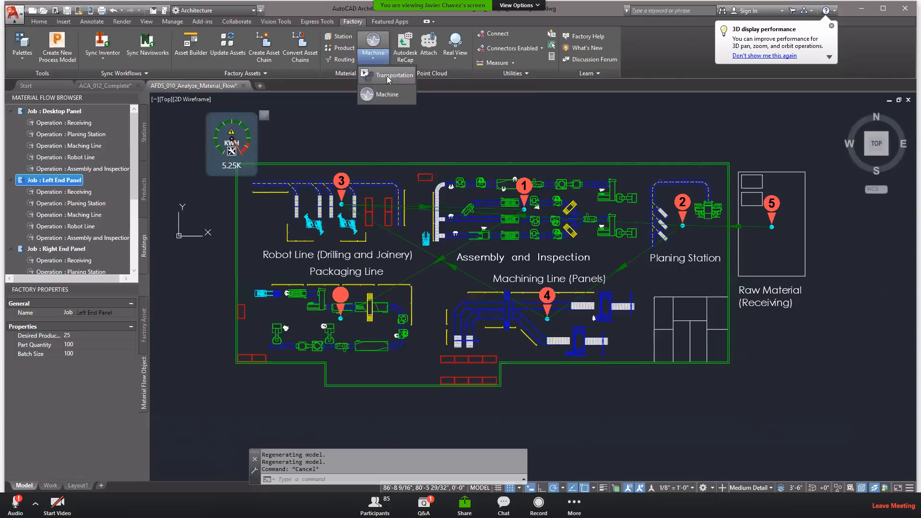
{"action": "left_click", "coordinate": [391, 76]}
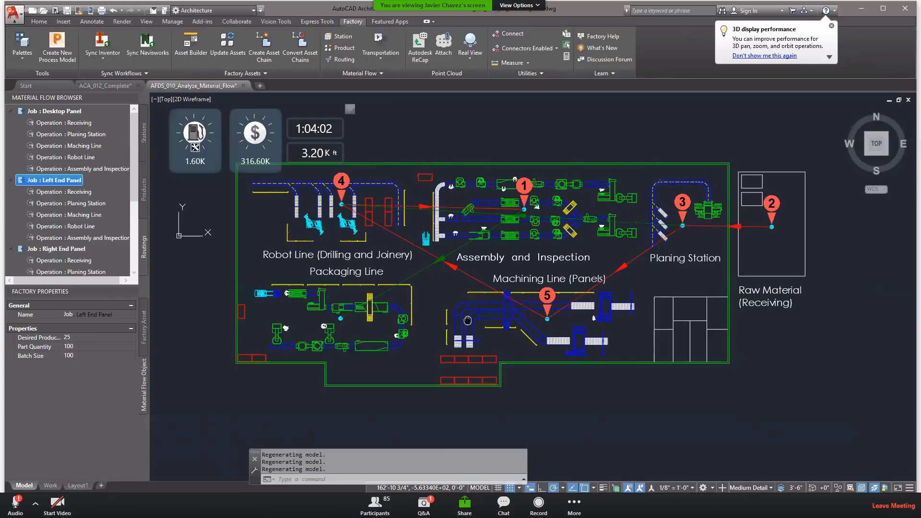
{"action": "middle_click_drag", "start_coordinate": [467, 320], "coordinate": [486, 344]}
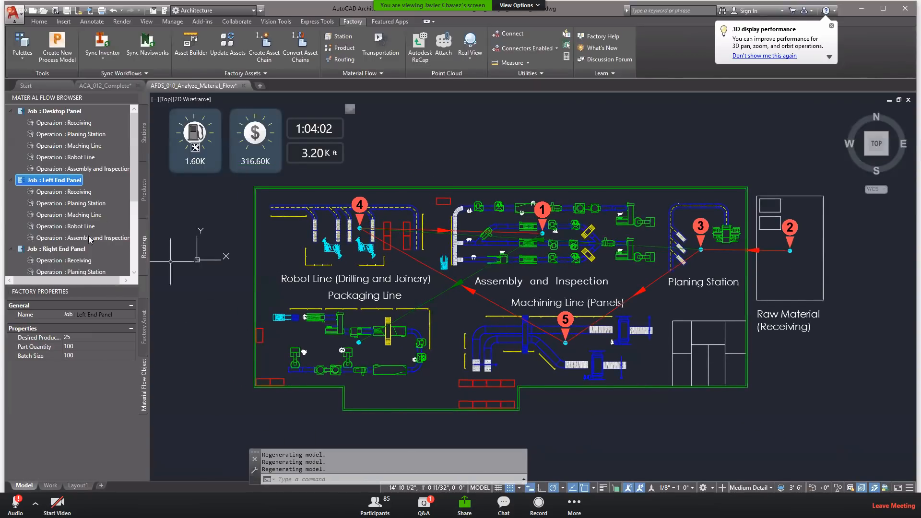
Step: Select the Right End Panel job in the routings to check its production properties
{"action": "type", "text": "`"}
{"action": "left_click", "coordinate": [58, 249]}
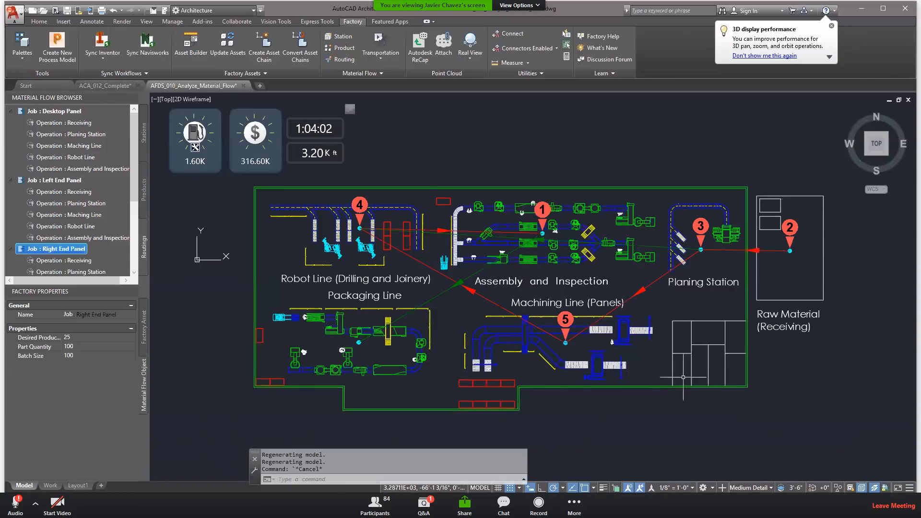
{"action": "key", "text": "Escape"}
{"action": "key", "text": "Escape"}
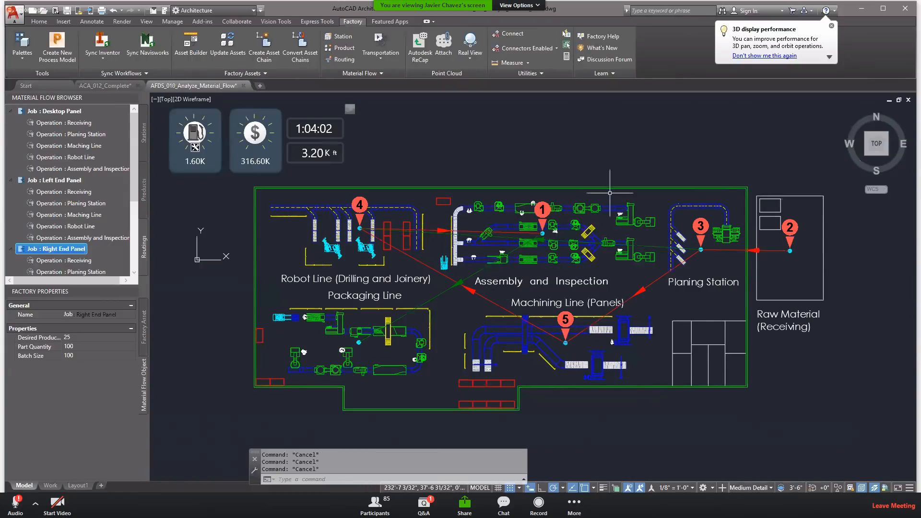
Step: Move the Assembly and Inspection line with its label straight up, outside the building's upper wall
{"action": "type", "text": "m"}
{"action": "key", "text": "Return"}
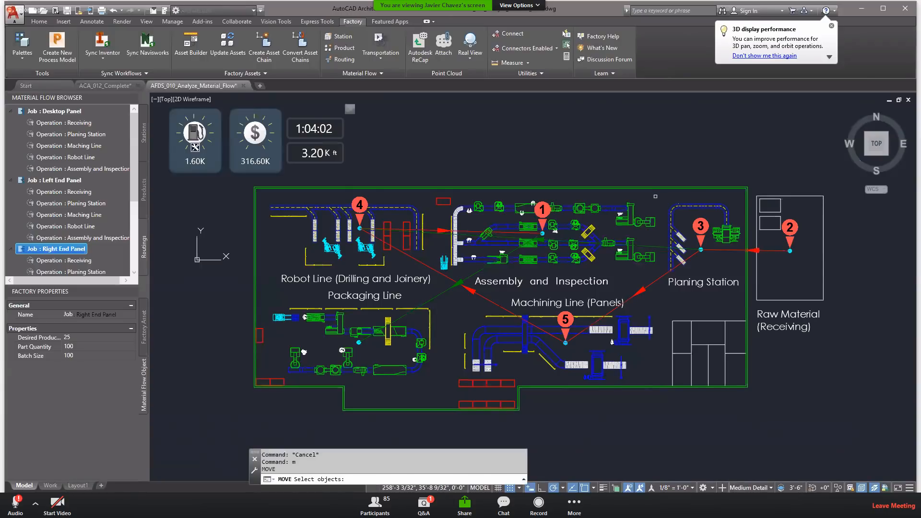
{"action": "left_click", "coordinate": [655, 196]}
{"action": "left_click", "coordinate": [466, 274]}
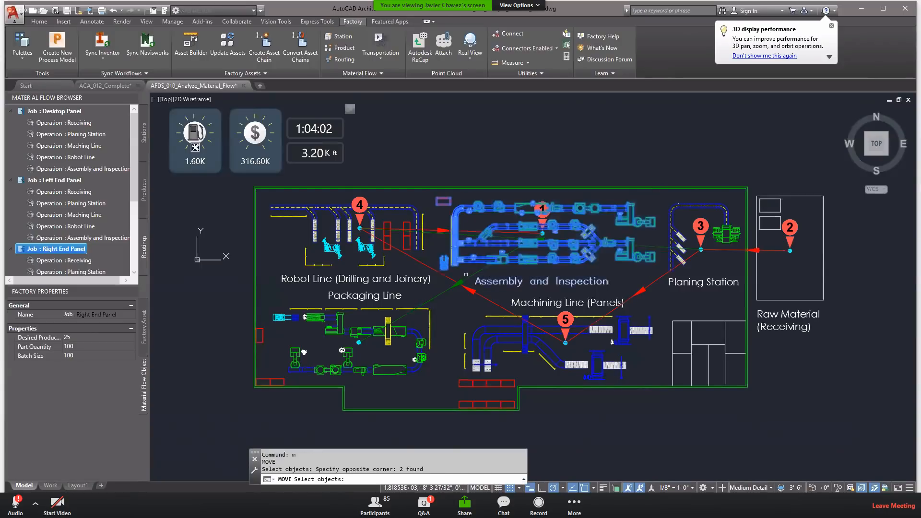
{"action": "key", "text": "Return"}
{"action": "left_click", "coordinate": [537, 258]}
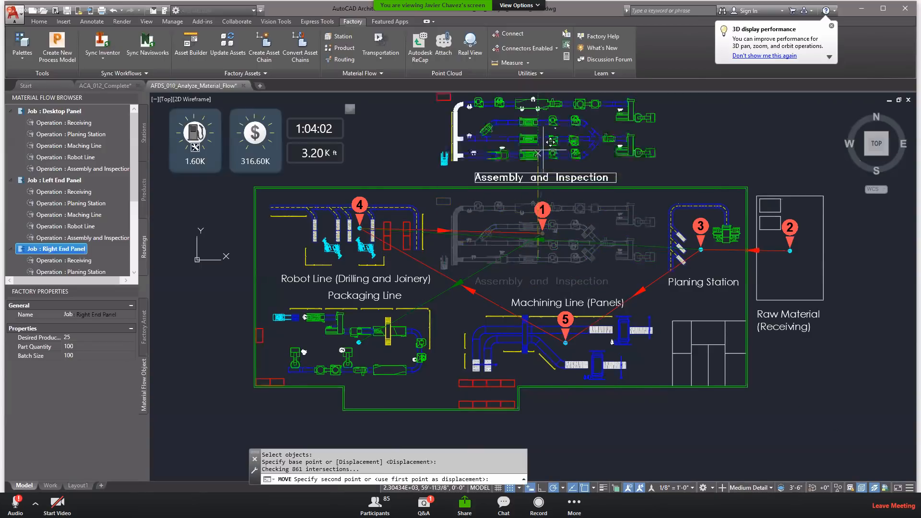
{"action": "left_click", "coordinate": [542, 150]}
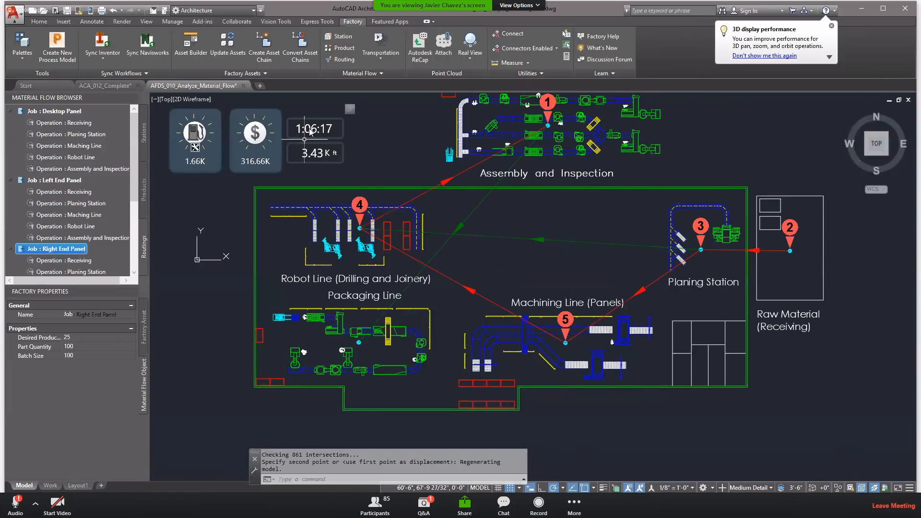
Step: Move the Machining Line (Panels) with its label up into the free space between the Robot Line and the Planing Station
{"action": "right_click", "coordinate": [655, 303]}
{"action": "left_click", "coordinate": [672, 308]}
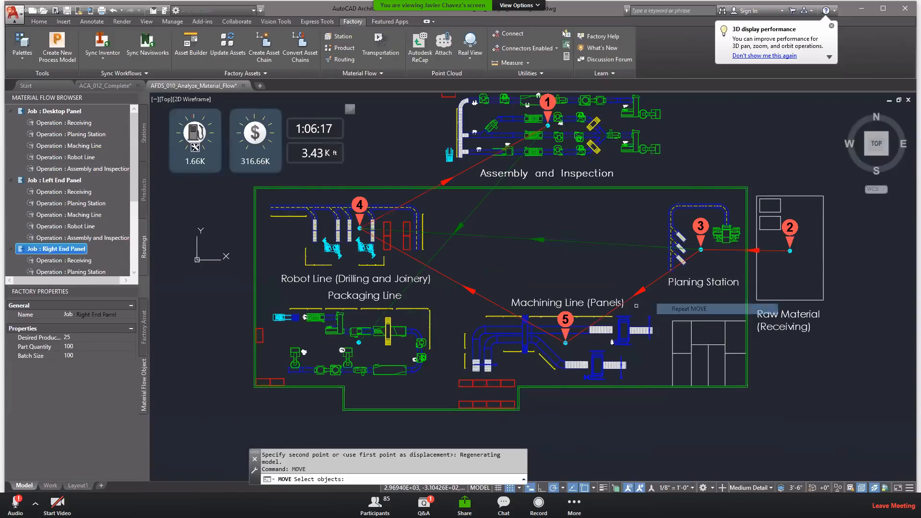
{"action": "left_click", "coordinate": [653, 296]}
{"action": "left_click", "coordinate": [458, 382]}
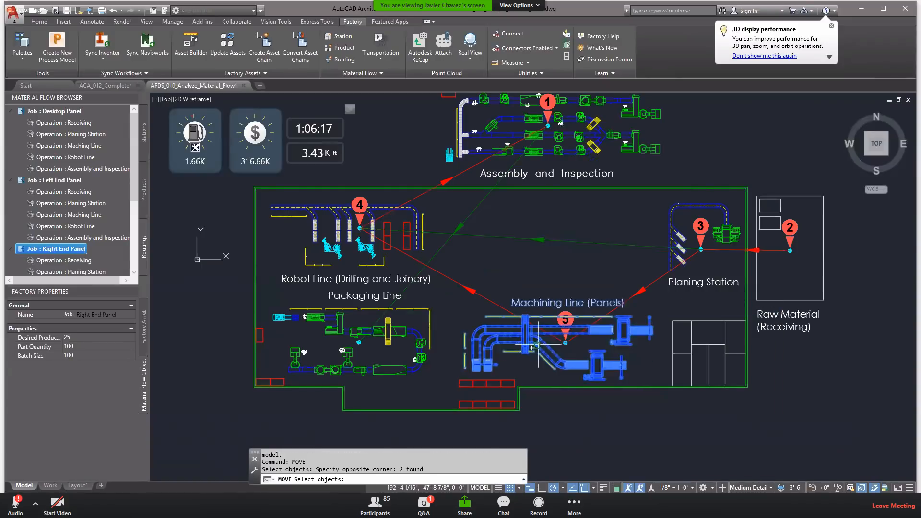
{"action": "key", "text": "Return"}
{"action": "left_click", "coordinate": [540, 331]}
{"action": "left_click", "coordinate": [541, 220]}
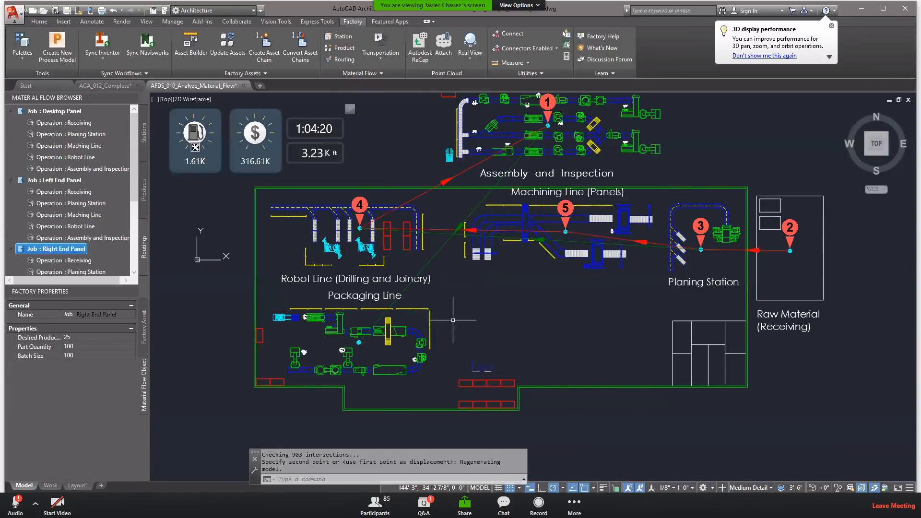
Step: Move the Packaging Line with its label across to the free area below the Machining Line
{"action": "right_click", "coordinate": [452, 318]}
{"action": "left_click", "coordinate": [468, 322]}
{"action": "left_click", "coordinate": [453, 296]}
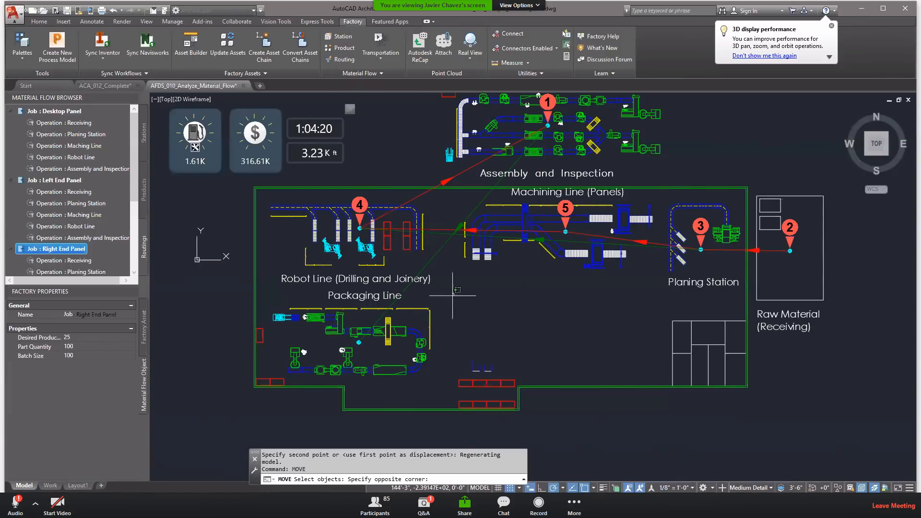
{"action": "left_click", "coordinate": [312, 366]}
{"action": "right_click", "coordinate": [314, 363]}
{"action": "left_click", "coordinate": [351, 335]}
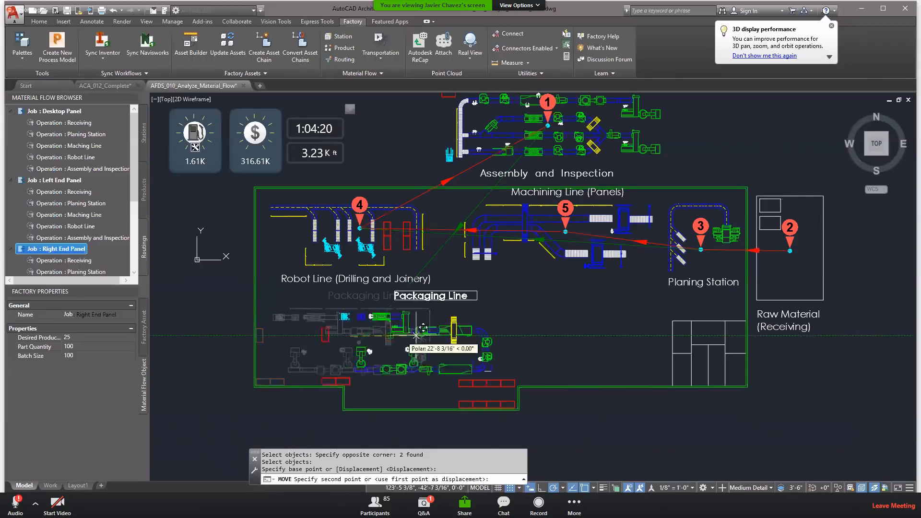
{"action": "left_click", "coordinate": [572, 330]}
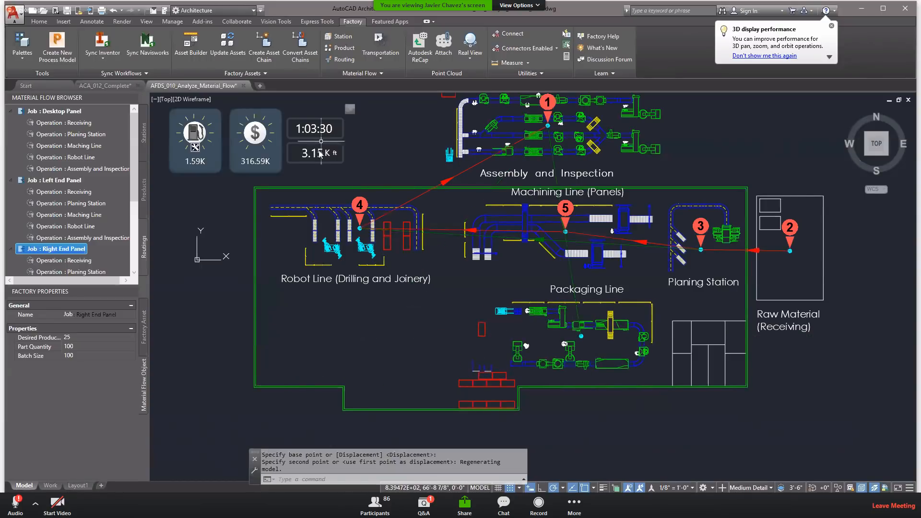
{"action": "key", "text": "Escape"}
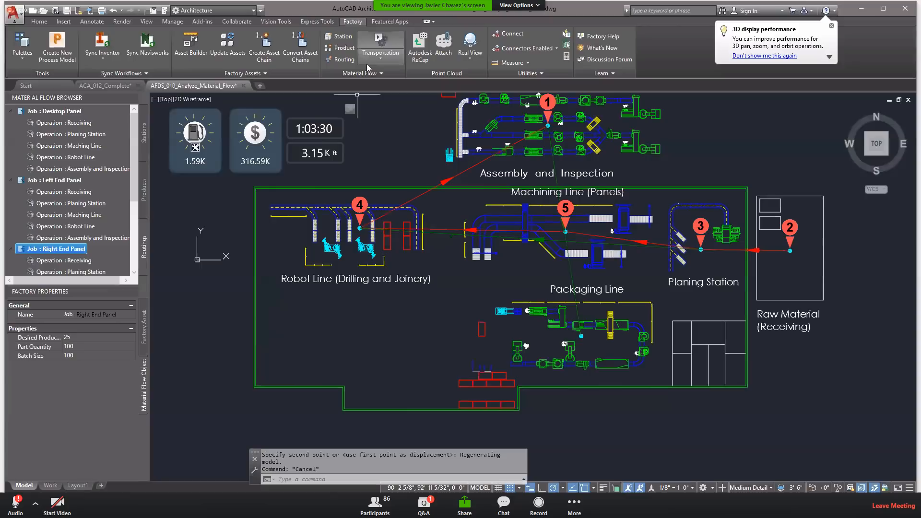
Step: Move the Robot Line (Drilling and Joinery) with its label down into the empty lower-left area of the building
{"action": "right_click", "coordinate": [436, 206]}
{"action": "left_click", "coordinate": [461, 212]}
{"action": "left_click", "coordinate": [445, 190]}
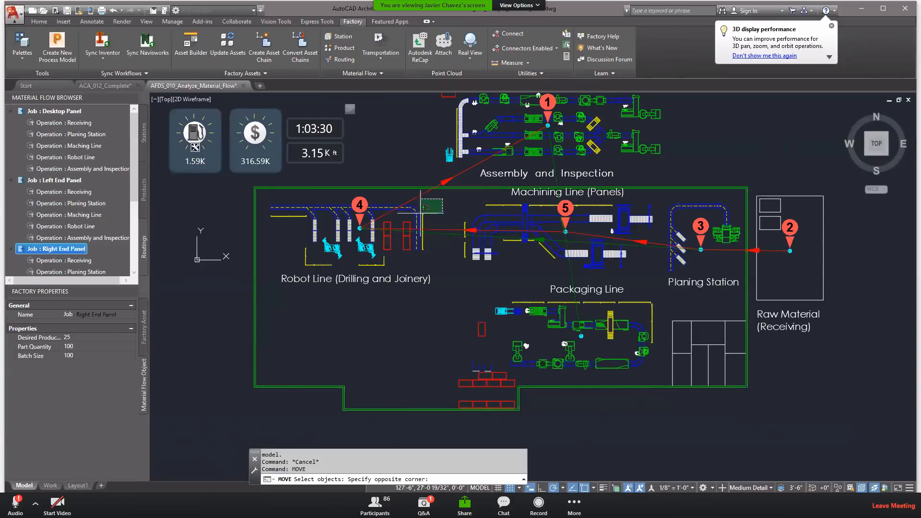
{"action": "left_click", "coordinate": [270, 285]}
{"action": "key", "text": "Return"}
{"action": "left_click", "coordinate": [368, 223]}
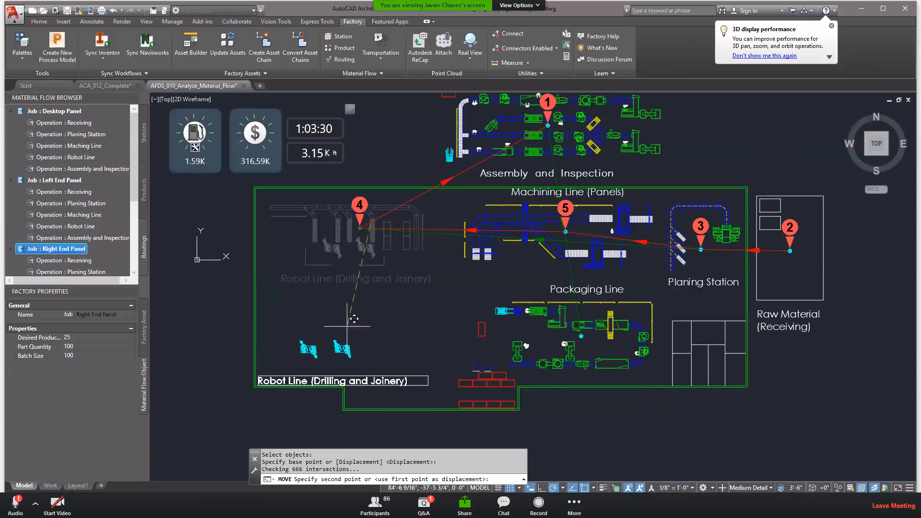
{"action": "left_click", "coordinate": [346, 300]}
Step: Move the Assembly and Inspection line with its label back inside the building, into the free upper-left area above the Robot Line
{"action": "scroll", "coordinate": [459, 252], "scroll_direction": "up", "scroll_amount": 2}
{"action": "scroll", "coordinate": [555, 195], "scroll_direction": "down", "scroll_amount": 3}
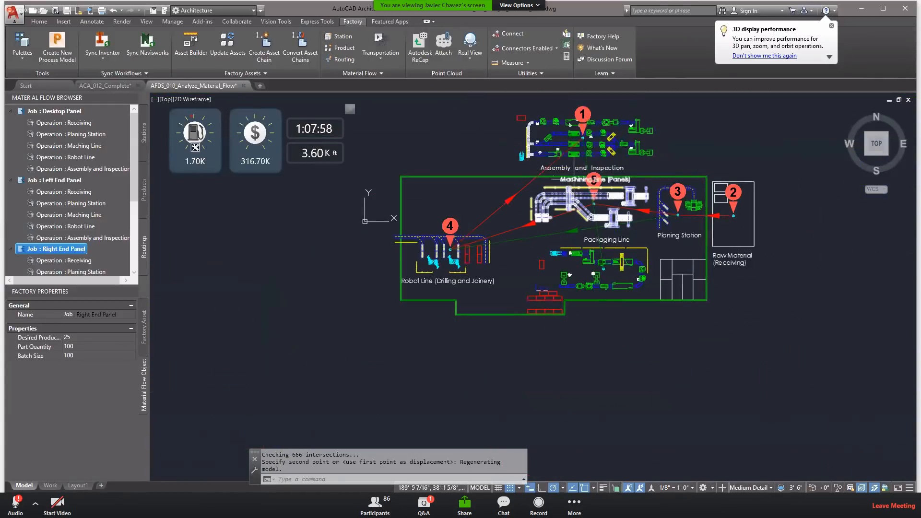
{"action": "right_click", "coordinate": [644, 122]}
{"action": "left_click", "coordinate": [686, 129]}
{"action": "left_click", "coordinate": [663, 165]}
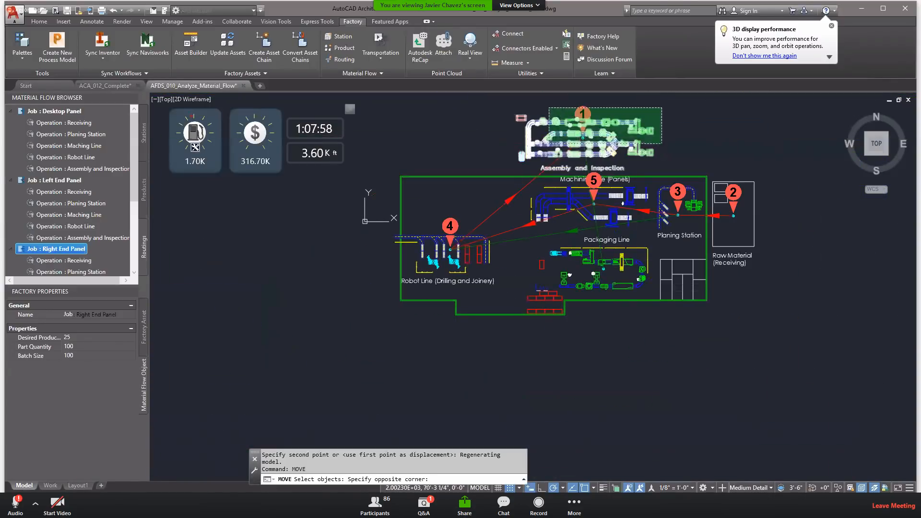
{"action": "left_click", "coordinate": [547, 107]}
{"action": "key", "text": "Return"}
{"action": "left_click", "coordinate": [590, 135]}
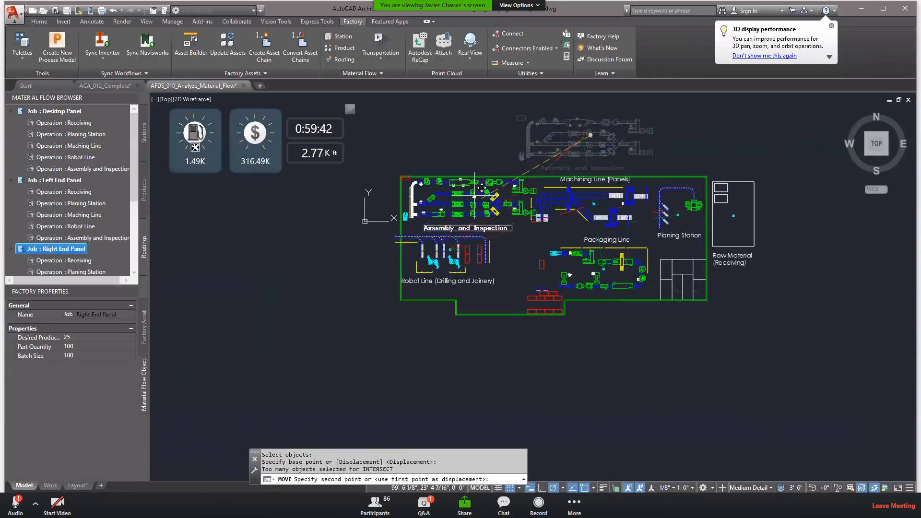
{"action": "left_click", "coordinate": [473, 194]}
{"action": "key", "text": "Escape"}
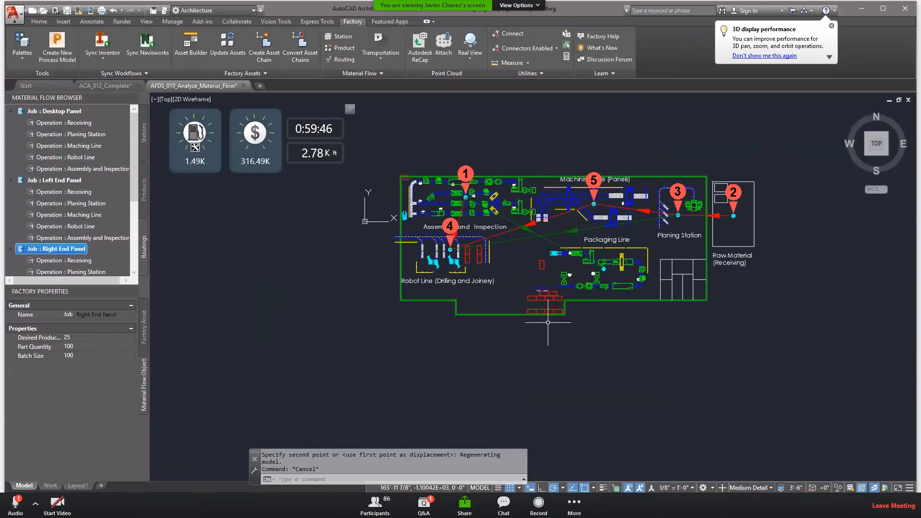
Step: Look over the rearranged line layout, switch to the ACA_012_Complete drawing and examine its floor plan
{"action": "scroll", "coordinate": [622, 250], "scroll_direction": "up", "scroll_amount": 4}
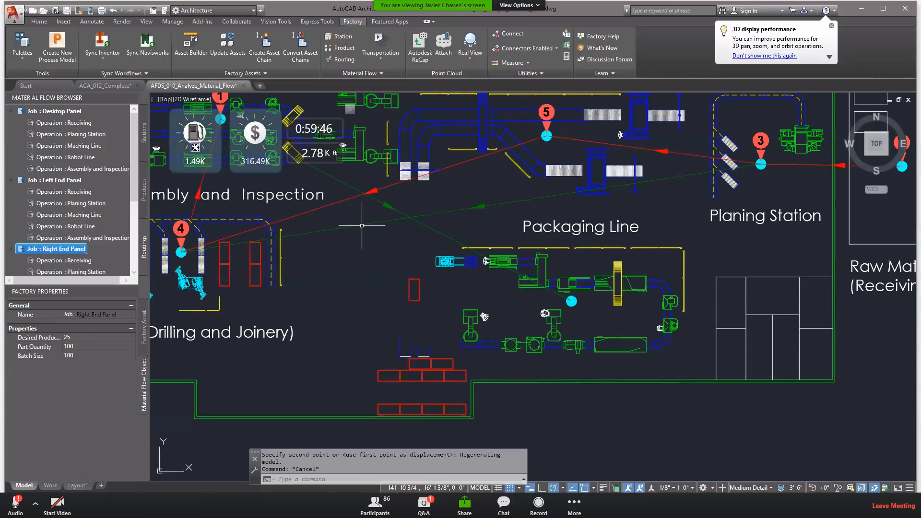
{"action": "scroll", "coordinate": [403, 243], "scroll_direction": "down", "scroll_amount": 5}
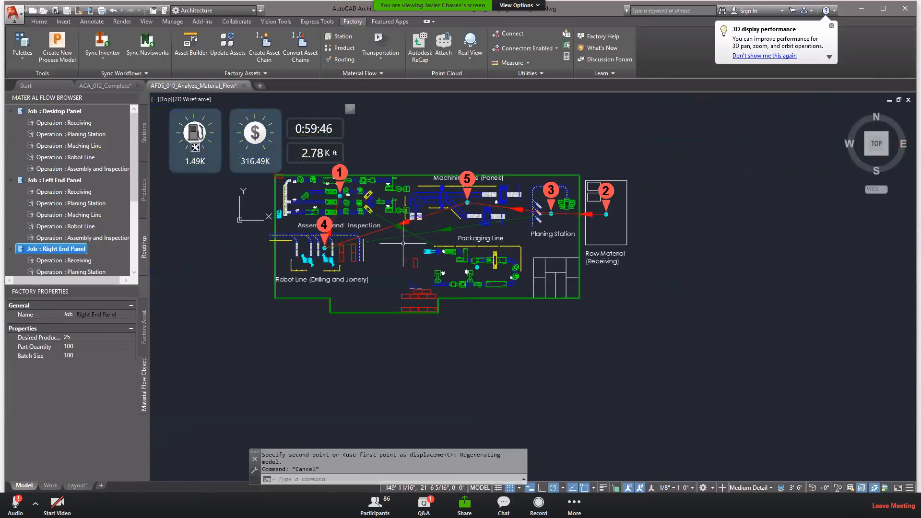
{"action": "middle_click_drag", "start_coordinate": [394, 243], "coordinate": [426, 284]}
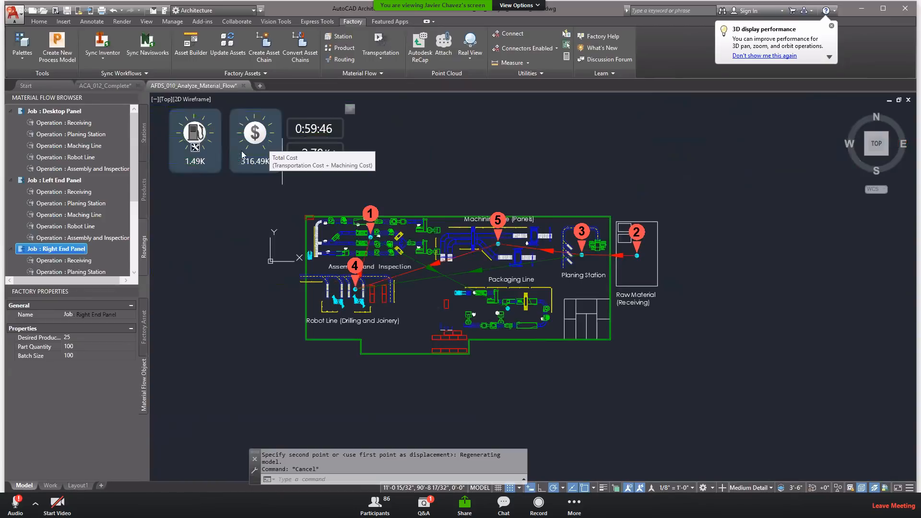
{"action": "left_click", "coordinate": [109, 86]}
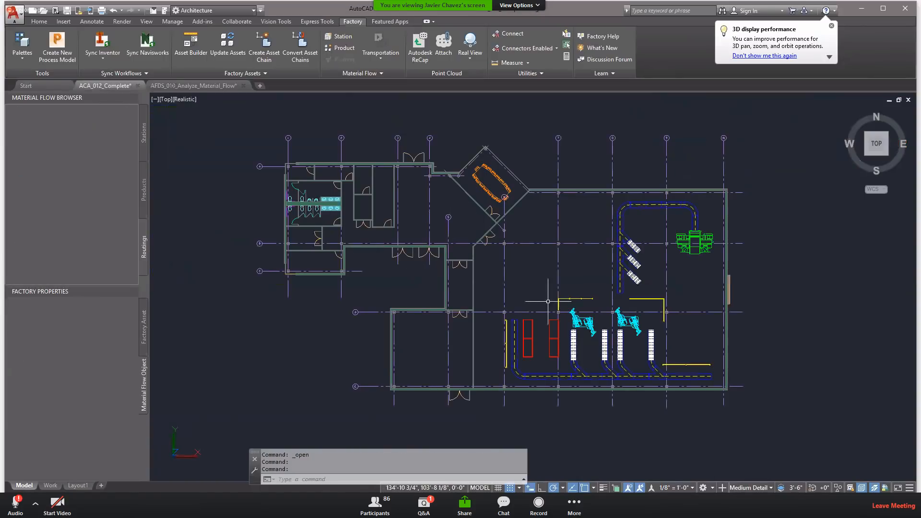
{"action": "scroll", "coordinate": [567, 299], "scroll_direction": "down", "scroll_amount": 2}
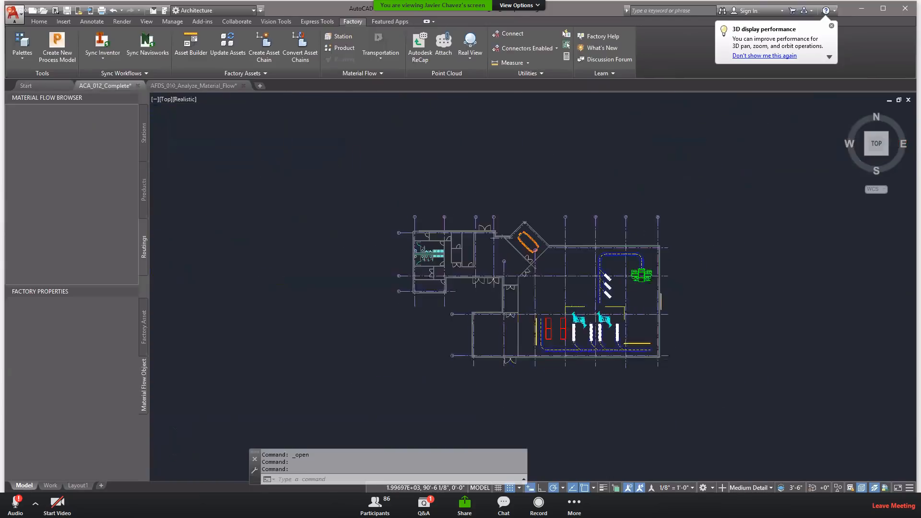
{"action": "scroll", "coordinate": [589, 293], "scroll_direction": "up", "scroll_amount": 1}
{"action": "middle_click_drag", "start_coordinate": [554, 297], "coordinate": [503, 285]}
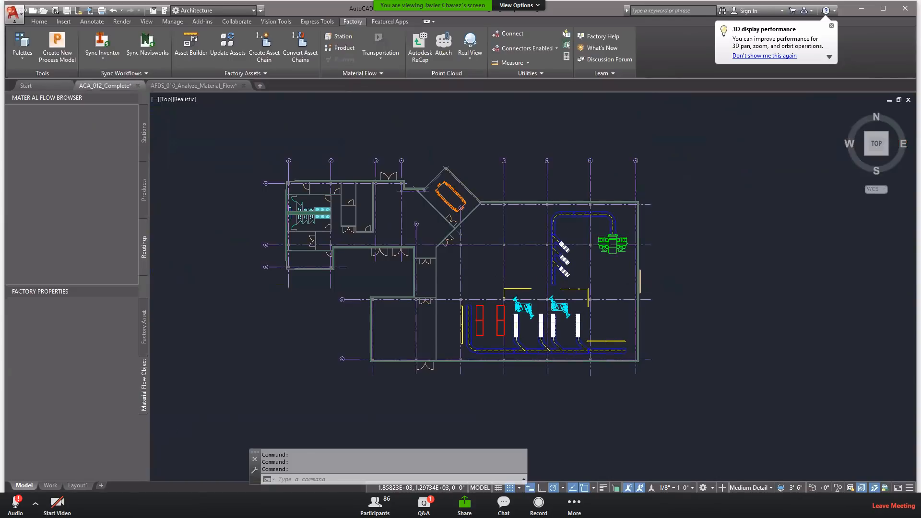
{"action": "scroll", "coordinate": [519, 275], "scroll_direction": "up", "scroll_amount": 2}
{"action": "middle_click_drag", "start_coordinate": [520, 264], "coordinate": [550, 280]}
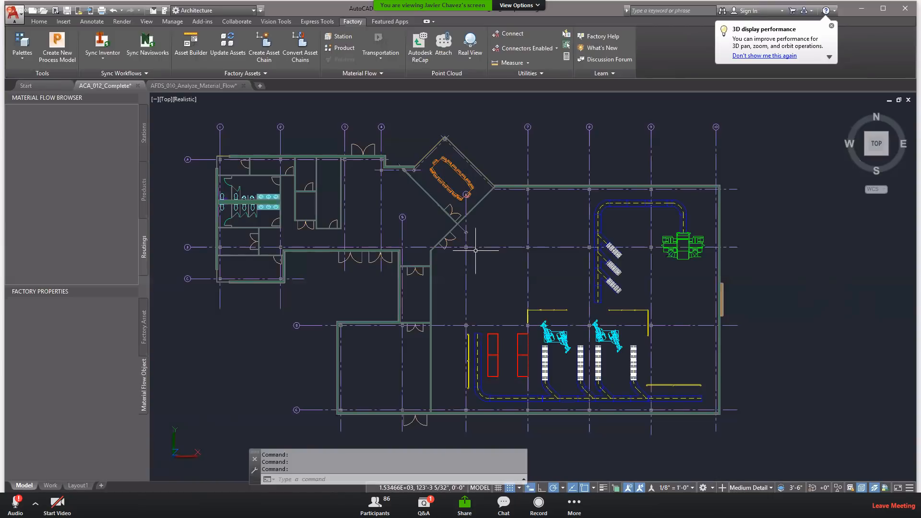
Step: Display the Design tool palettes for architectural objects
{"action": "left_click", "coordinate": [39, 21]}
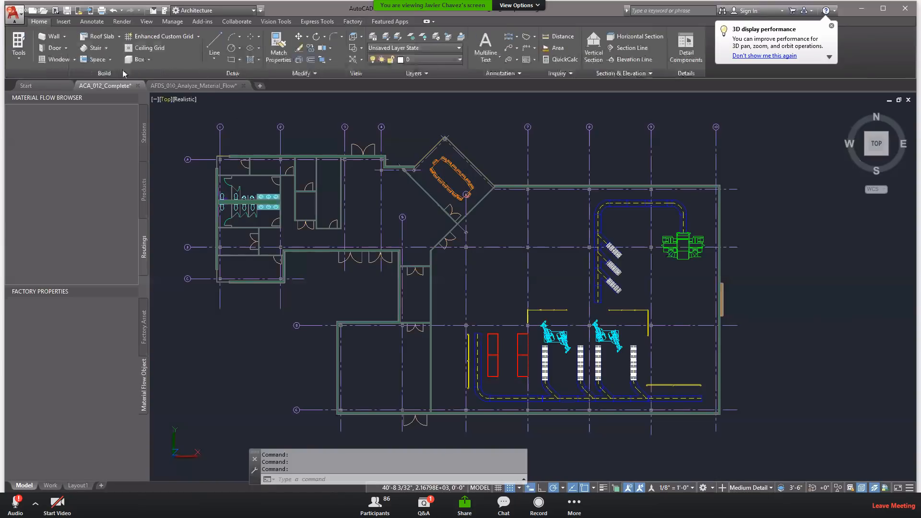
{"action": "left_click", "coordinate": [19, 59]}
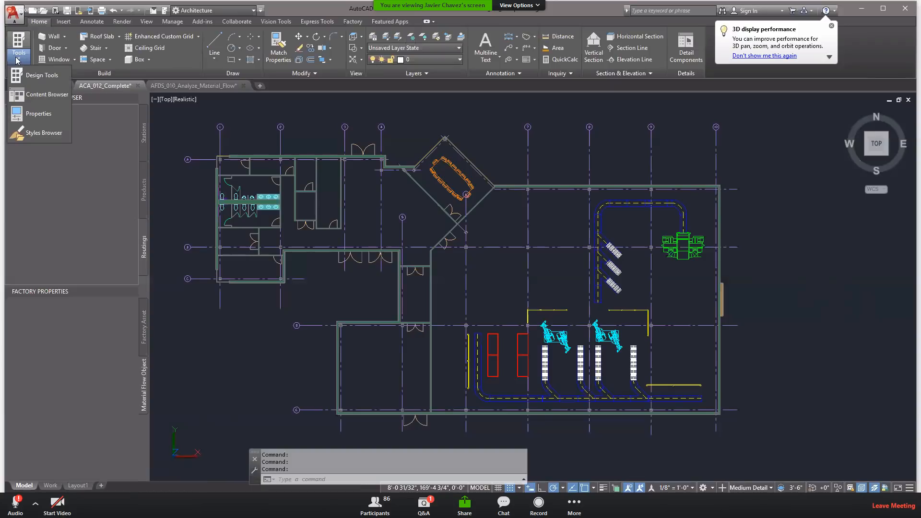
{"action": "left_click", "coordinate": [27, 77]}
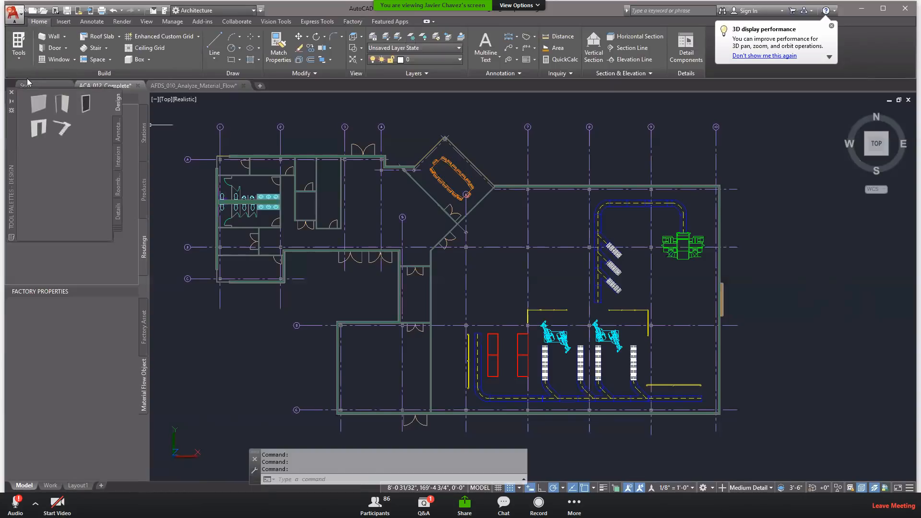
Step: Draw a straight wall about 30 ft long beside grid line 4, from the upper exterior wall down to the wall with the double doors
{"action": "left_click", "coordinate": [38, 105]}
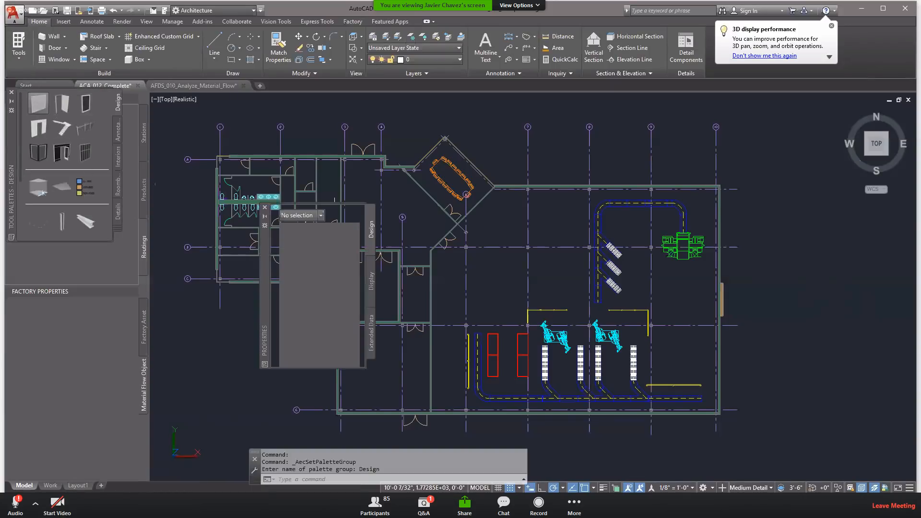
{"action": "left_click_drag", "start_coordinate": [267, 271], "coordinate": [90, 298]}
{"action": "scroll", "coordinate": [328, 180], "scroll_direction": "up", "scroll_amount": 2}
{"action": "scroll", "coordinate": [328, 180], "scroll_direction": "up", "scroll_amount": 2}
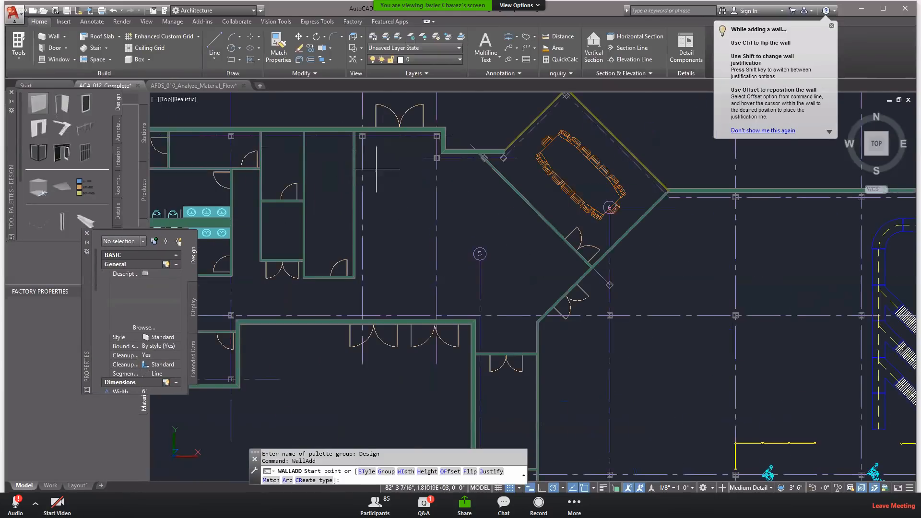
{"action": "left_click", "coordinate": [440, 157]}
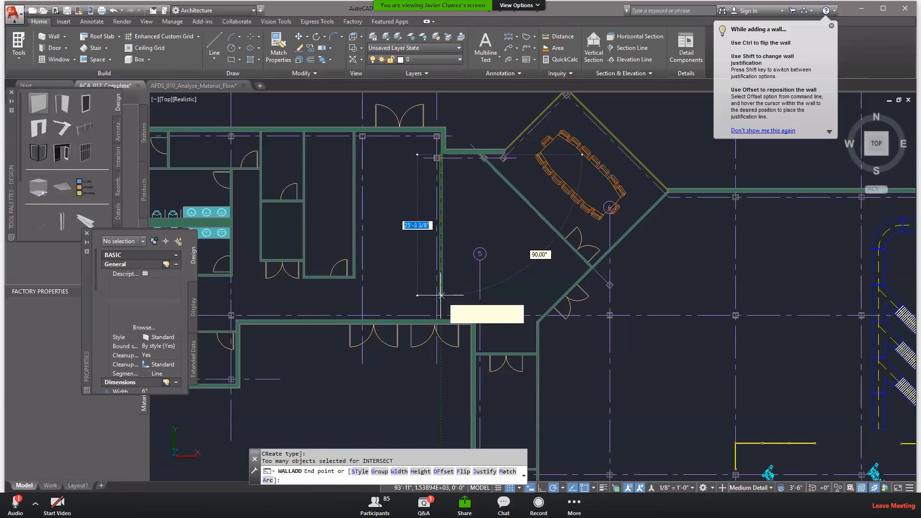
{"action": "scroll", "coordinate": [440, 317], "scroll_direction": "up", "scroll_amount": 5}
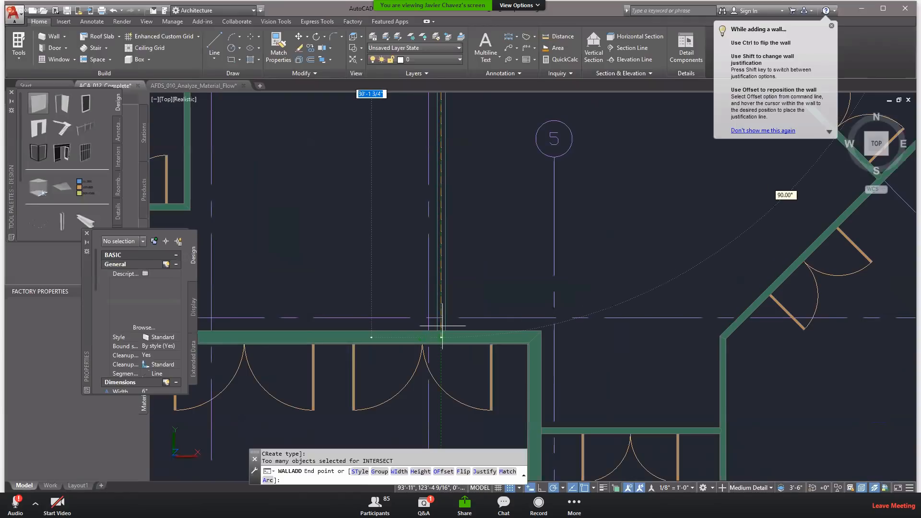
{"action": "left_click", "coordinate": [440, 329]}
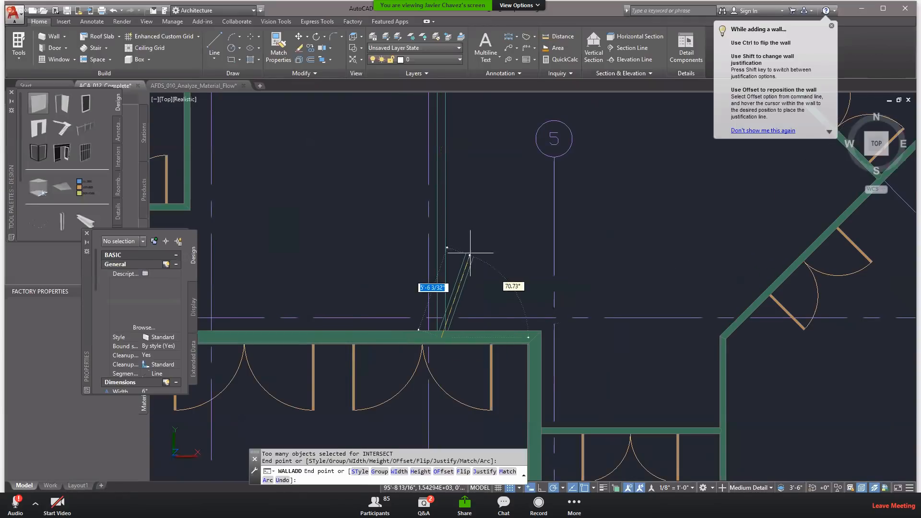
{"action": "right_click", "coordinate": [490, 207]}
{"action": "left_click", "coordinate": [516, 214]}
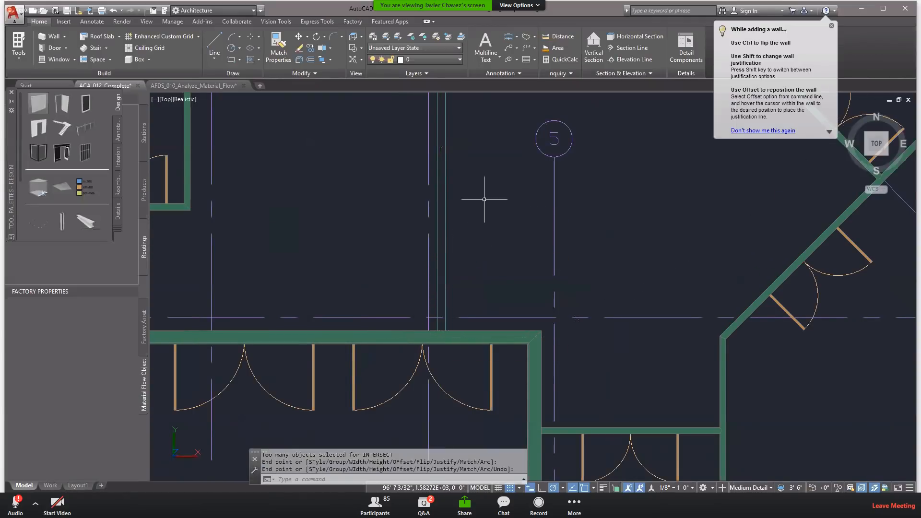
Step: Insert a 3 ft wide by 7 ft high rectangular opening in the new wall, about 14 ft from its upper end
{"action": "scroll", "coordinate": [482, 200], "scroll_direction": "down", "scroll_amount": 3}
{"action": "scroll", "coordinate": [454, 228], "scroll_direction": "down", "scroll_amount": 5}
{"action": "scroll", "coordinate": [454, 228], "scroll_direction": "up", "scroll_amount": 5}
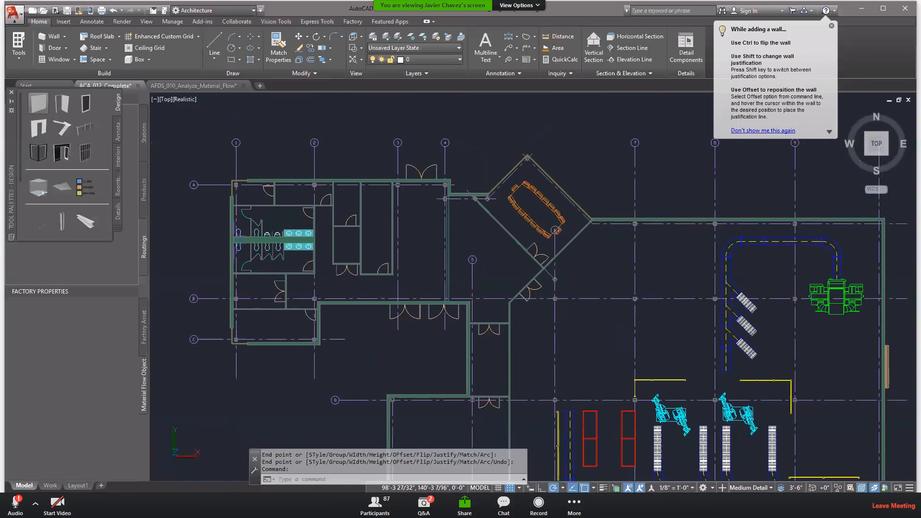
{"action": "scroll", "coordinate": [442, 192], "scroll_direction": "up", "scroll_amount": 2}
{"action": "scroll", "coordinate": [393, 207], "scroll_direction": "down", "scroll_amount": 3}
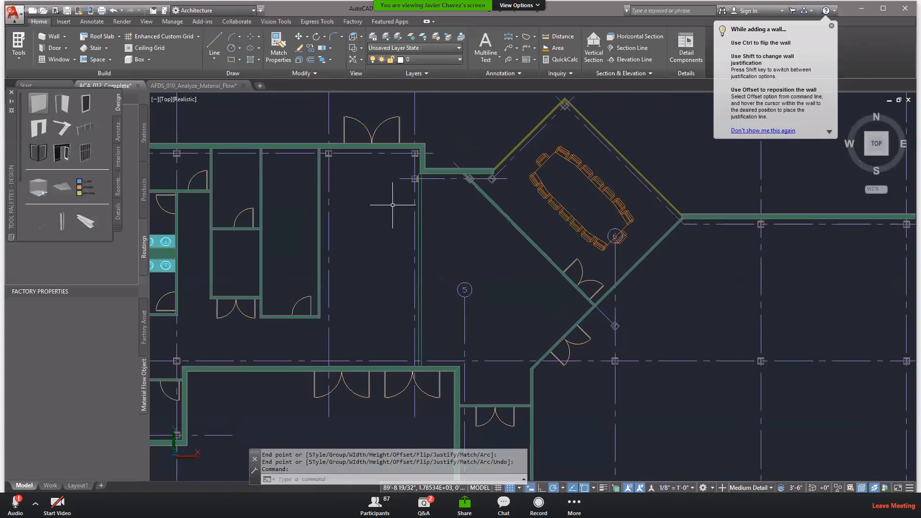
{"action": "left_click", "coordinate": [44, 130]}
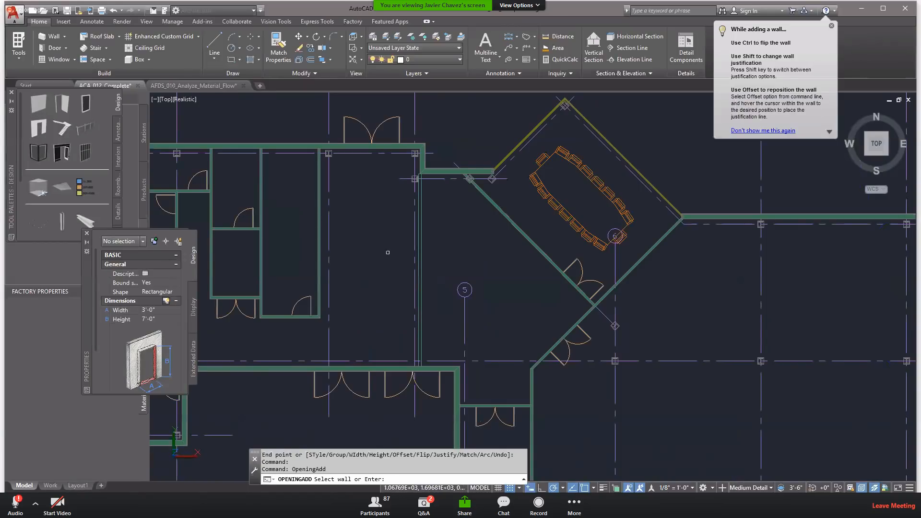
{"action": "left_click", "coordinate": [420, 262]}
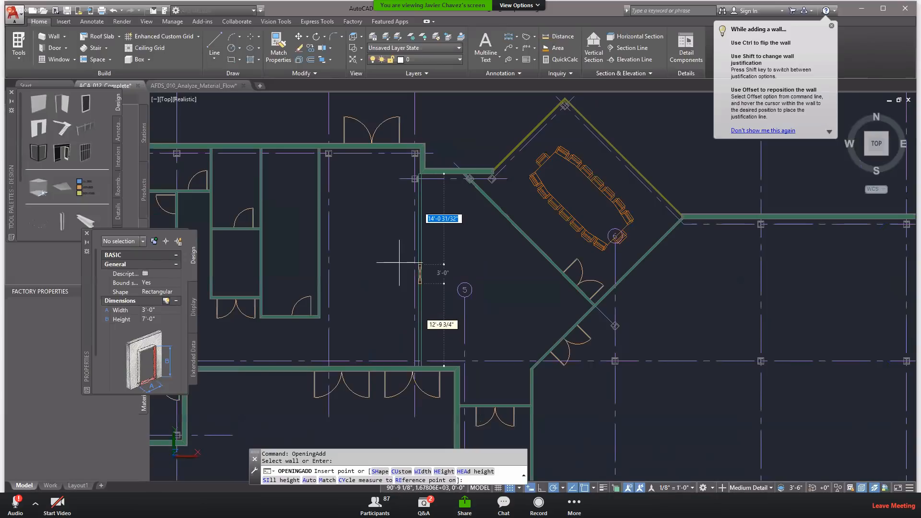
{"action": "left_click", "coordinate": [396, 264]}
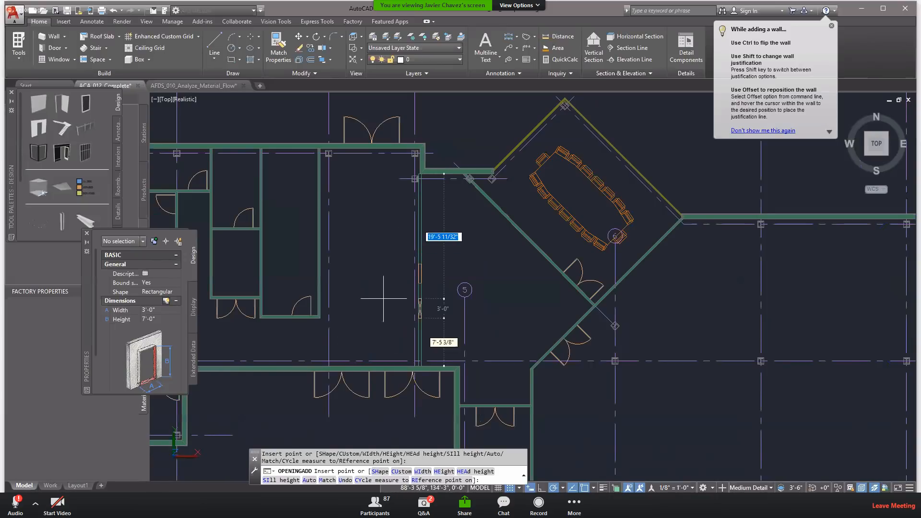
{"action": "key", "text": "Escape"}
Step: Inspect the building model with the new wall and opening in 3D and return to the top view
{"action": "scroll", "coordinate": [511, 241], "scroll_direction": "down", "scroll_amount": 4}
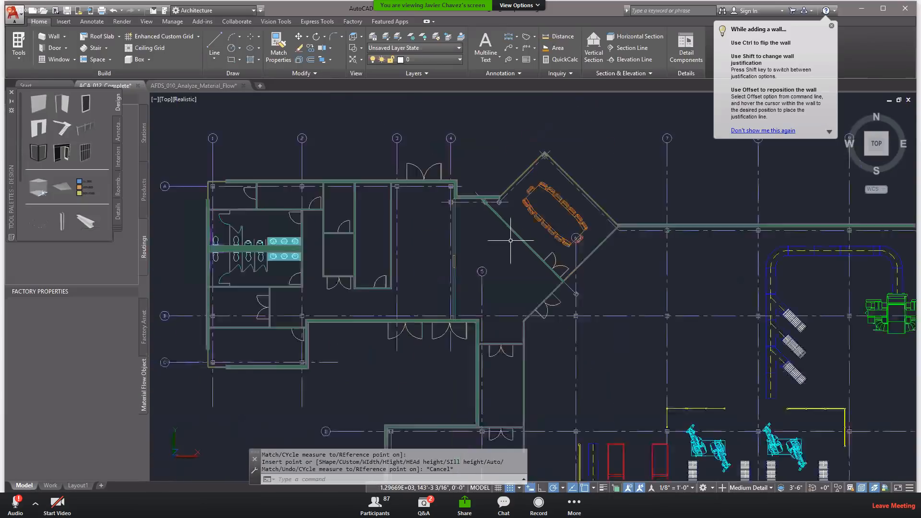
{"action": "middle_click_drag", "start_coordinate": [579, 299], "coordinate": [573, 213]}
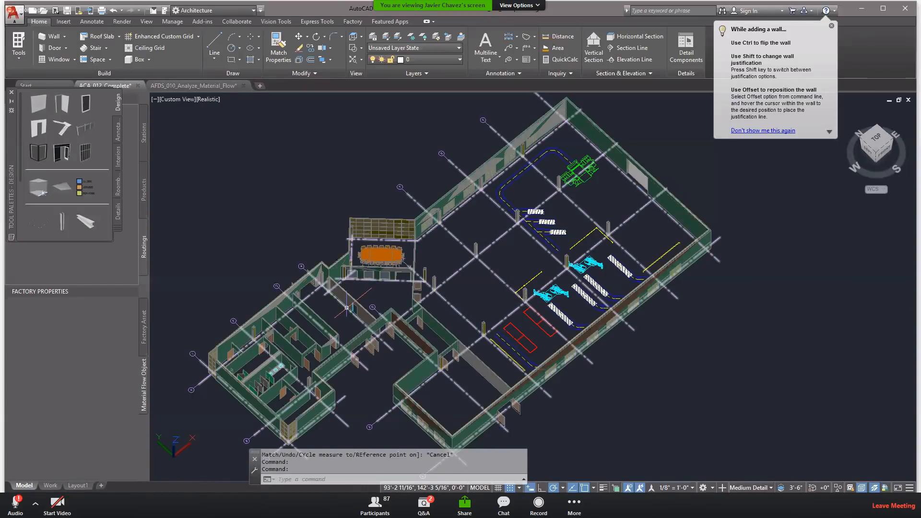
{"action": "left_click", "coordinate": [874, 142]}
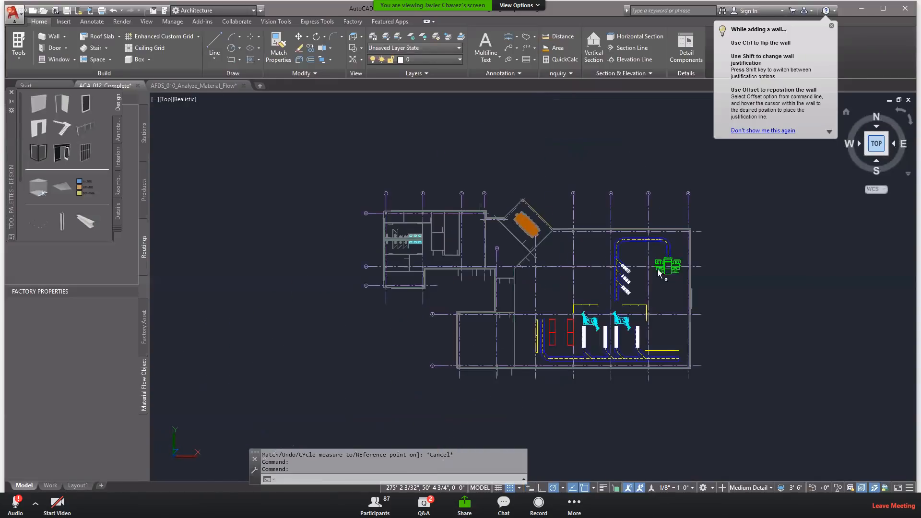
{"action": "scroll", "coordinate": [561, 289], "scroll_direction": "up", "scroll_amount": 5}
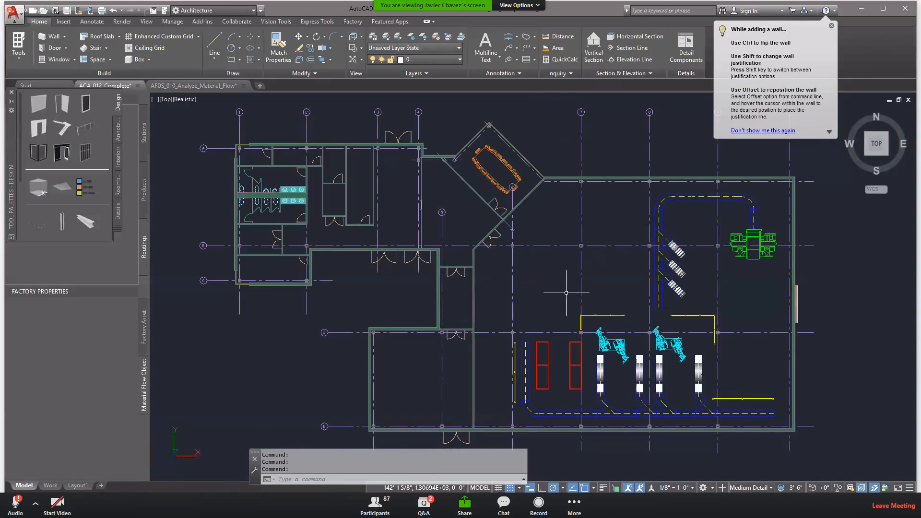
{"action": "middle_click_drag", "start_coordinate": [523, 287], "coordinate": [509, 283]}
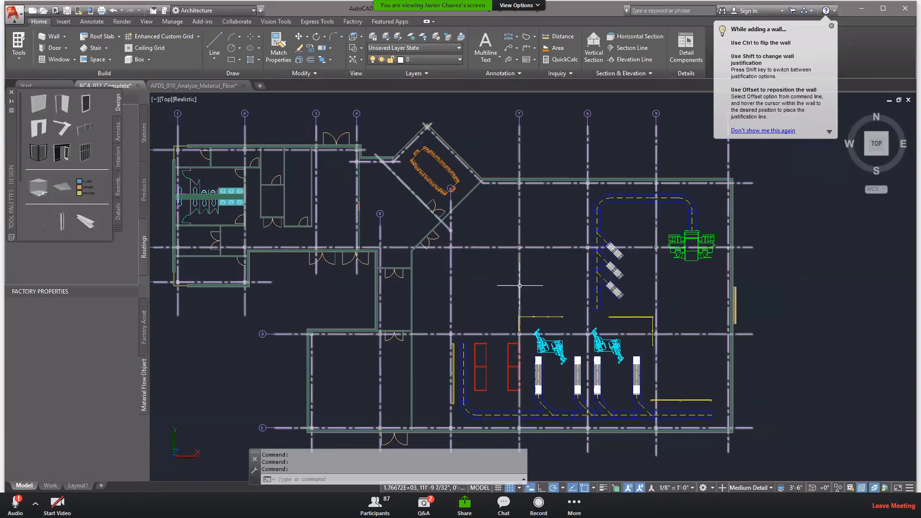
{"action": "middle_click_drag", "start_coordinate": [527, 292], "coordinate": [576, 231], "text": "shift"}
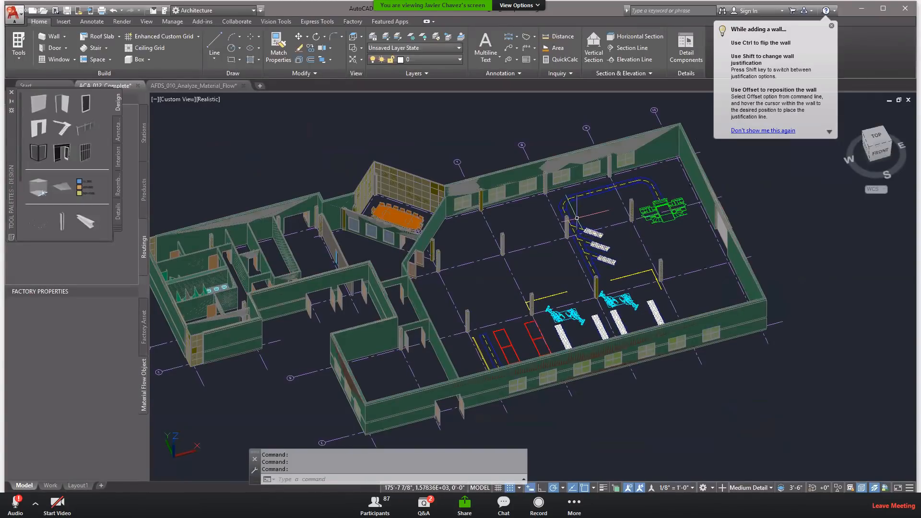
{"action": "left_click", "coordinate": [879, 140]}
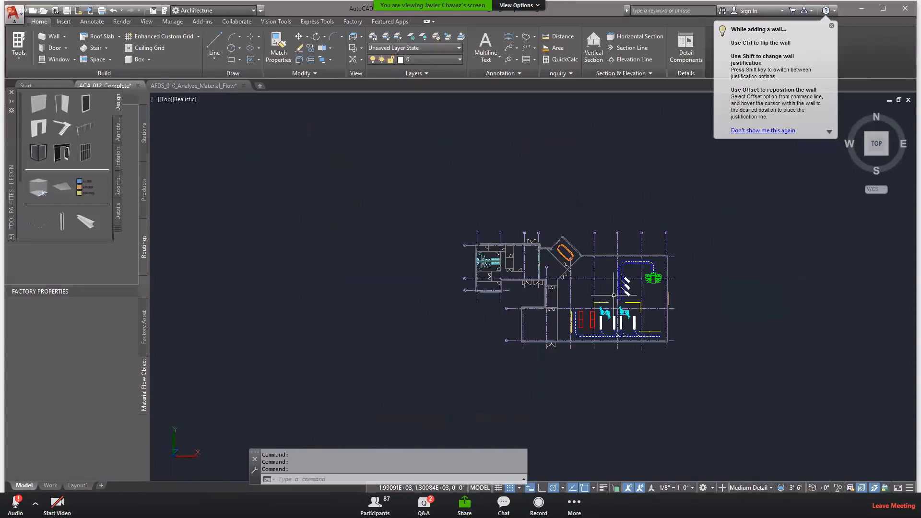
{"action": "scroll", "coordinate": [614, 296], "scroll_direction": "up", "scroll_amount": 3}
{"action": "mouse_move", "coordinate": [625, 301]}
{"action": "middle_mouse_down"}
{"action": "mouse_move", "coordinate": [536, 304]}
{"action": "mouse_move", "coordinate": [564, 288]}
{"action": "middle_mouse_up"}
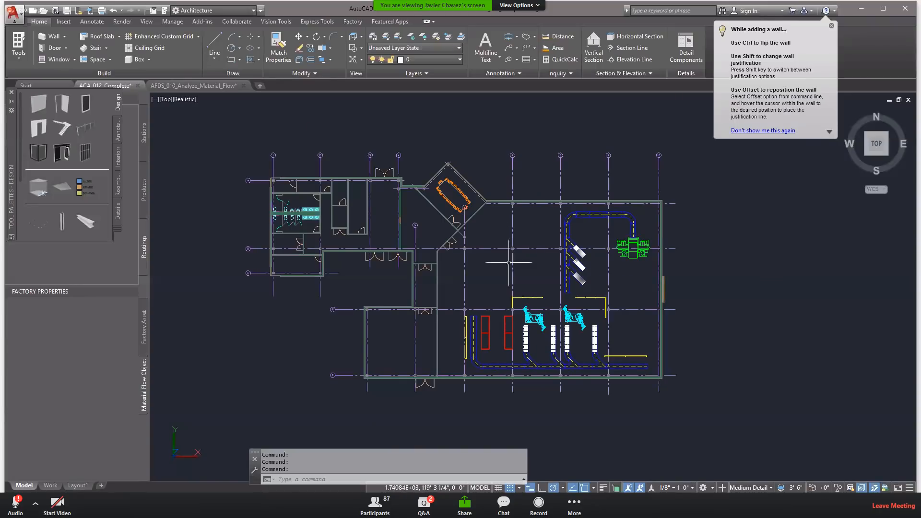
Step: Close the Design tool palettes and the Material Flow Browser
{"action": "left_click", "coordinate": [10, 93]}
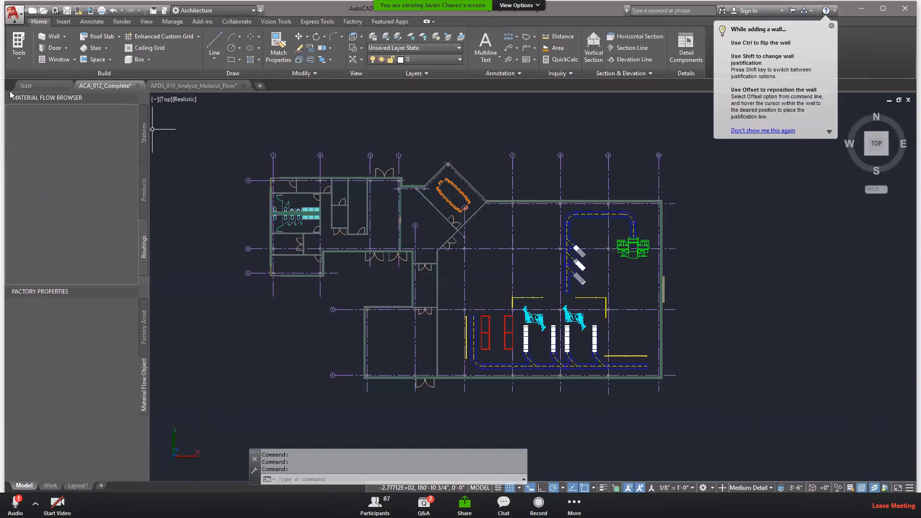
{"action": "left_click", "coordinate": [135, 99]}
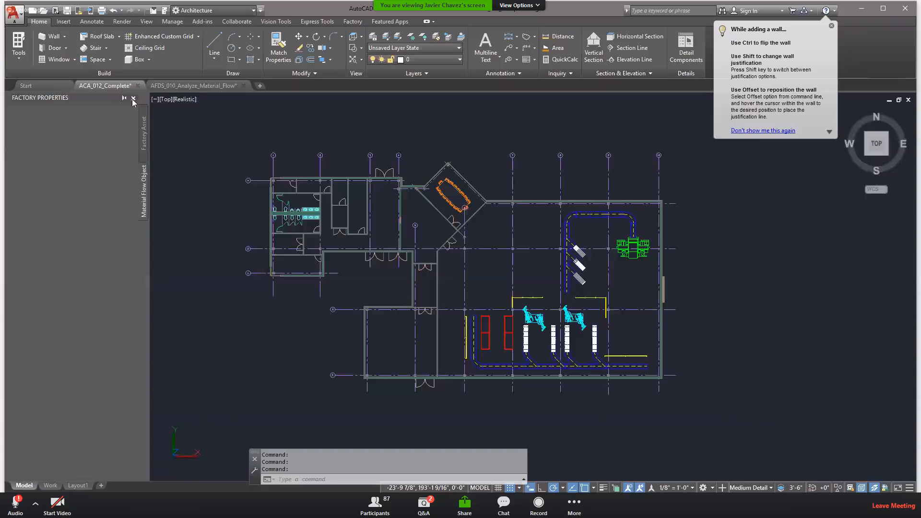
Step: Close the Factory Properties palette, open the Factory Asset Browser and dismiss the wall tip
{"action": "left_click", "coordinate": [134, 99]}
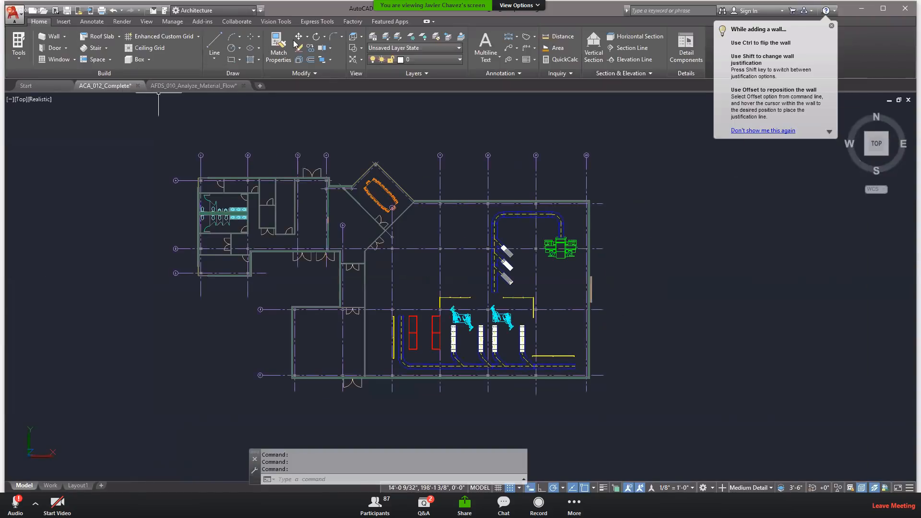
{"action": "left_click", "coordinate": [353, 22]}
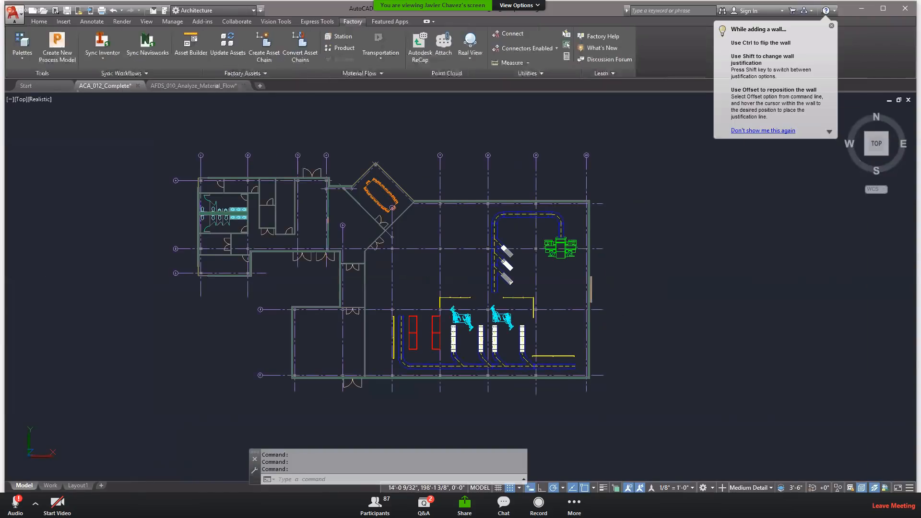
{"action": "left_click", "coordinate": [25, 61]}
{"action": "left_click", "coordinate": [42, 75]}
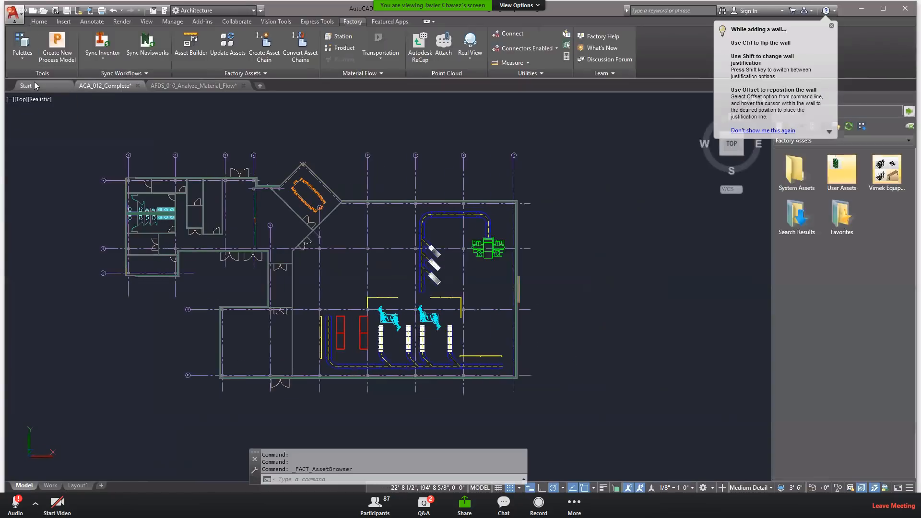
{"action": "left_click", "coordinate": [832, 26]}
{"action": "scroll", "coordinate": [341, 271], "scroll_direction": "up", "scroll_amount": 2}
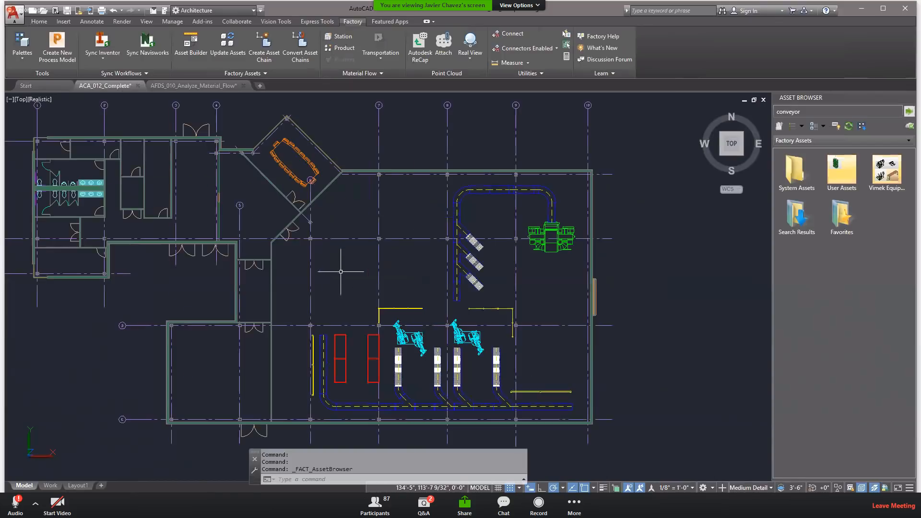
{"action": "scroll", "coordinate": [341, 272], "scroll_direction": "up", "scroll_amount": 2}
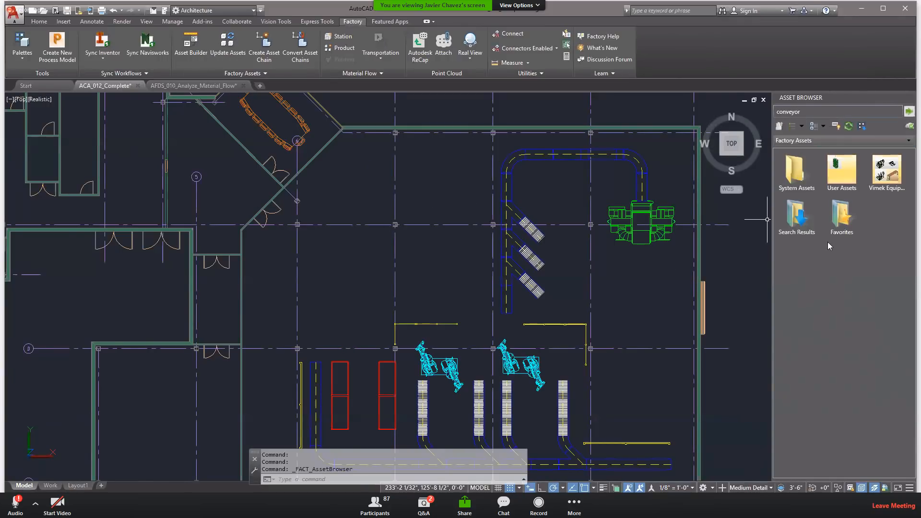
Step: Search the factory assets for "conveyor" and browse the available conveyor types
{"action": "mouse_move", "coordinate": [744, 120]}
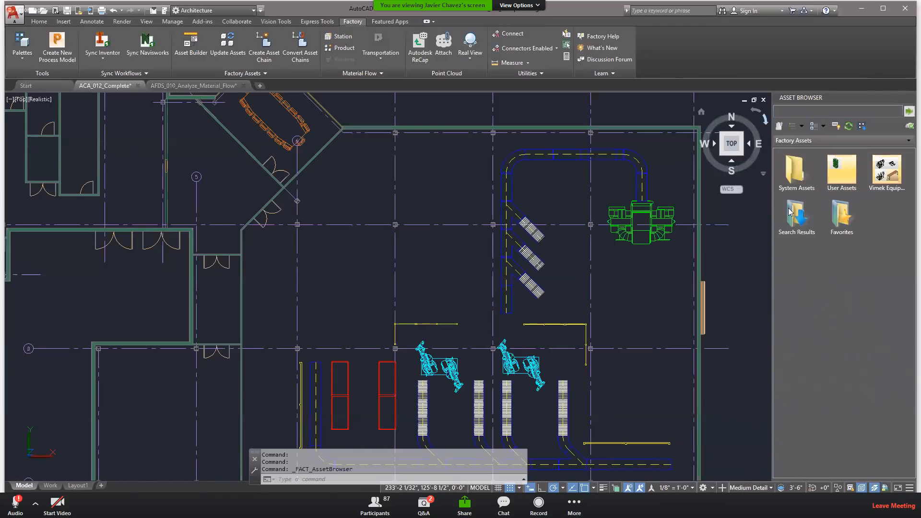
{"action": "left_click", "coordinate": [801, 111]}
{"action": "type", "text": "conve"}
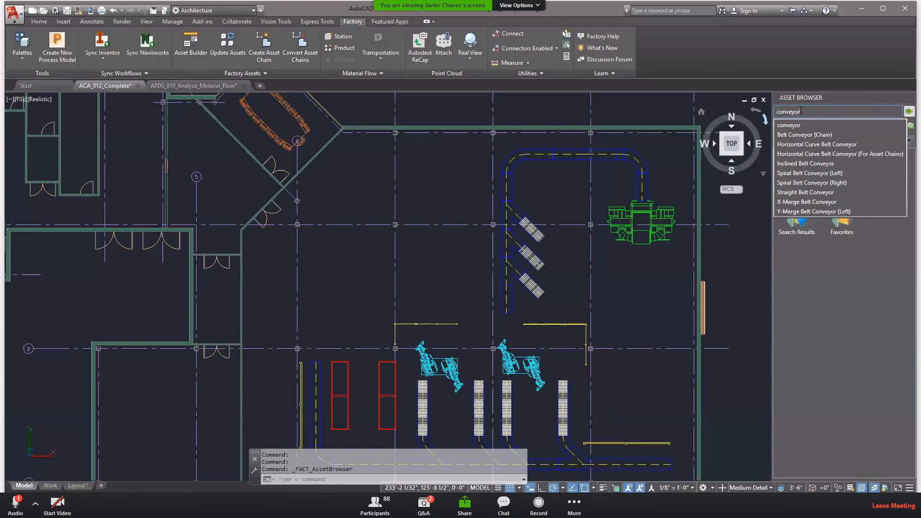
{"action": "type", "text": "yor"}
{"action": "key", "text": "Return"}
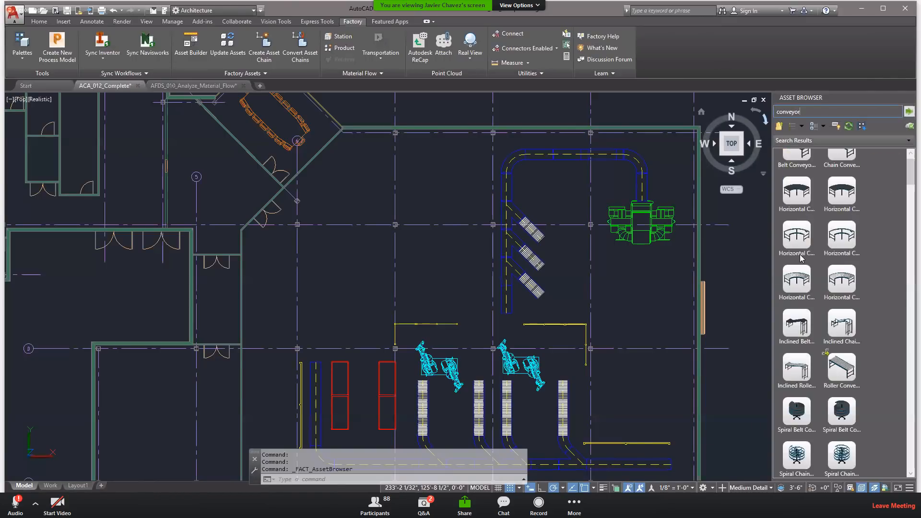
{"action": "left_click_drag", "start_coordinate": [912, 167], "coordinate": [913, 155]}
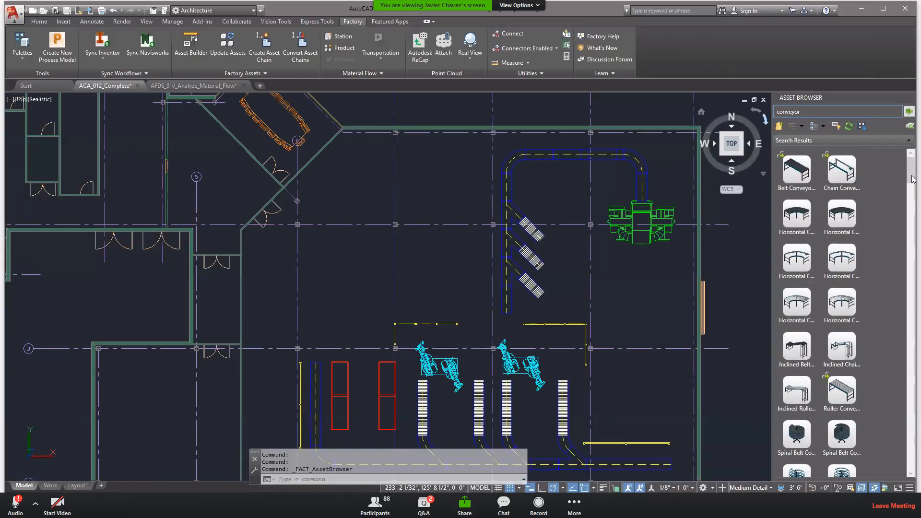
{"action": "mouse_move", "coordinate": [913, 179]}
{"action": "left_mouse_down"}
{"action": "mouse_move", "coordinate": [913, 188]}
{"action": "mouse_move", "coordinate": [914, 169]}
{"action": "left_mouse_up"}
{"action": "scroll", "coordinate": [873, 324], "scroll_direction": "down", "scroll_amount": 10}
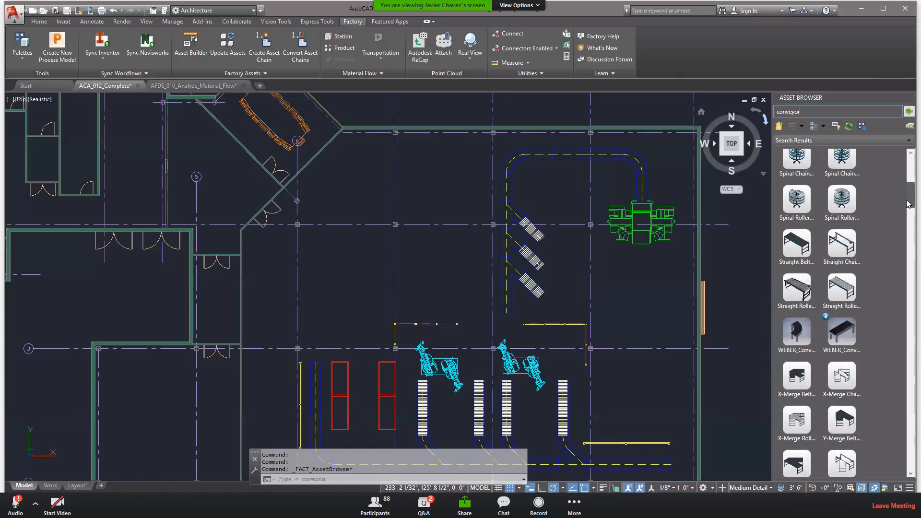
{"action": "scroll", "coordinate": [846, 342], "scroll_direction": "down", "scroll_amount": 1}
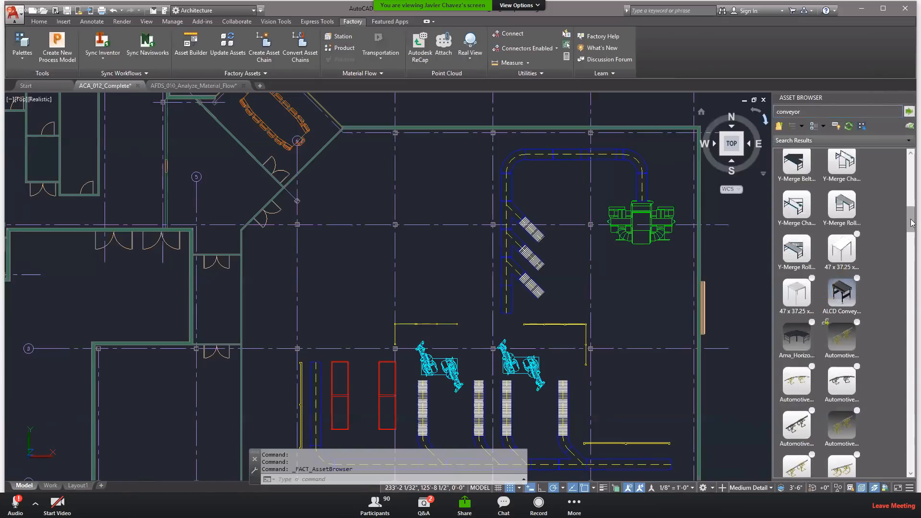
{"action": "left_click_drag", "start_coordinate": [911, 216], "coordinate": [911, 162]}
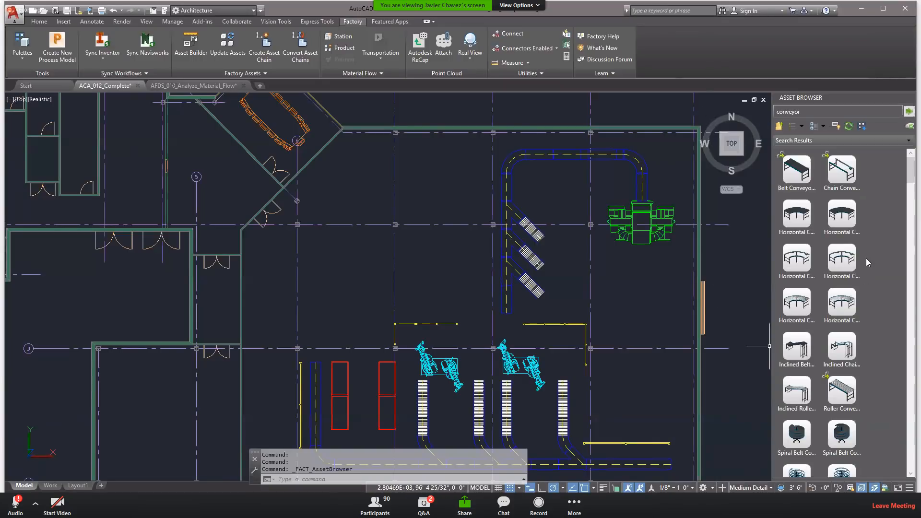
{"action": "scroll", "coordinate": [864, 301], "scroll_direction": "down", "scroll_amount": 1}
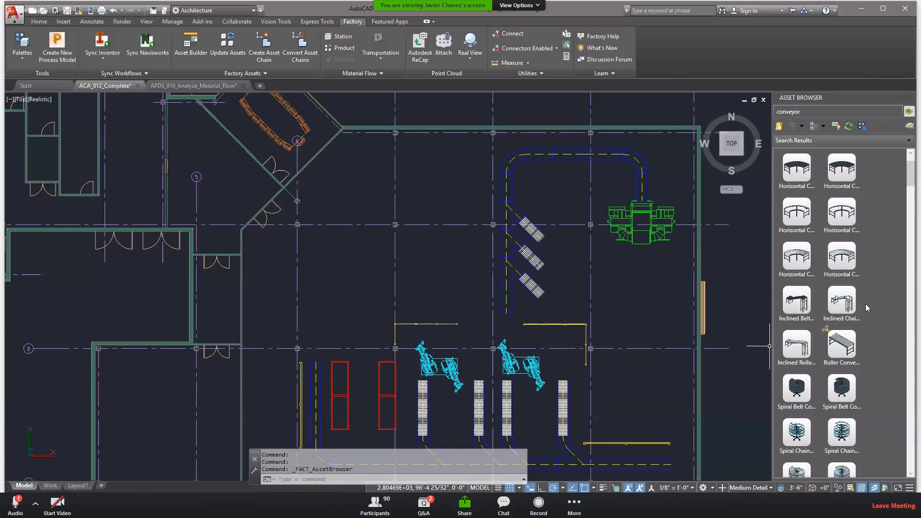
{"action": "scroll", "coordinate": [864, 316], "scroll_direction": "up", "scroll_amount": 1}
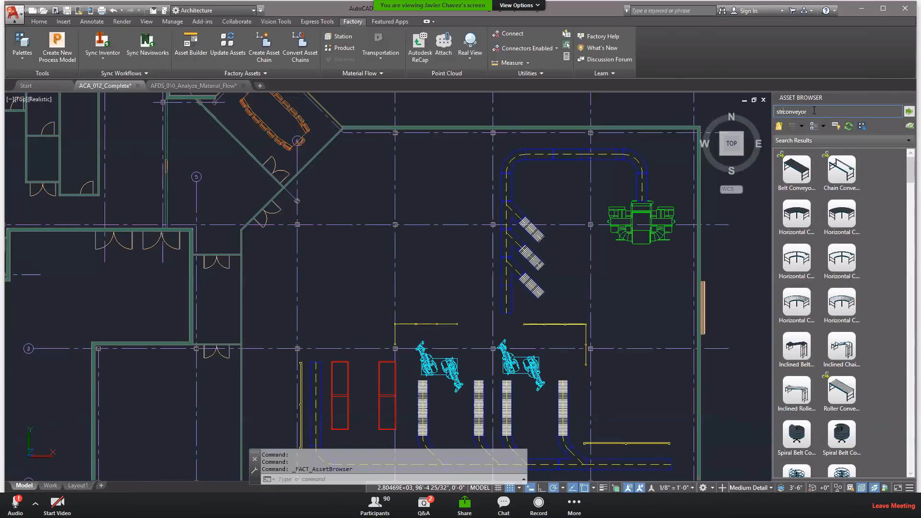
Step: Search for "straight conveyor" and insert three straight belt conveyors end to end at 0° rotation in the open floor area beside the angled wall
{"action": "key", "text": "Return"}
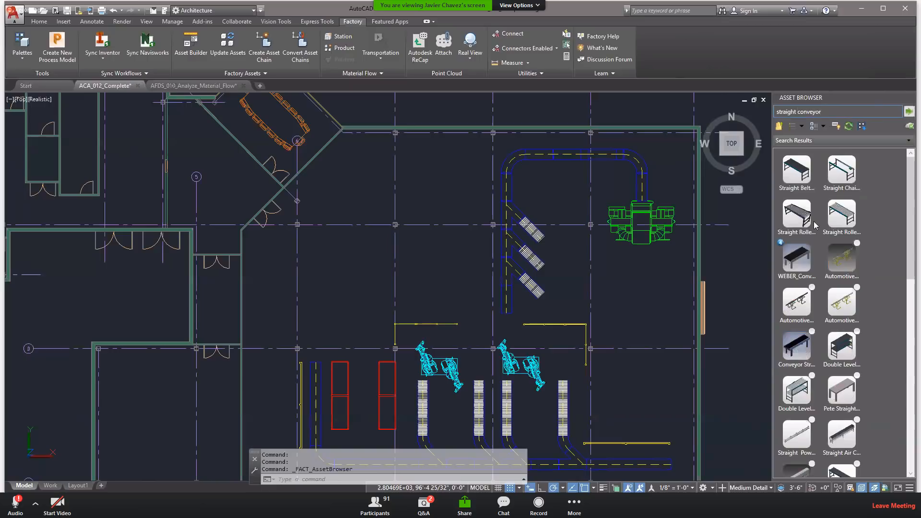
{"action": "left_click", "coordinate": [798, 174]}
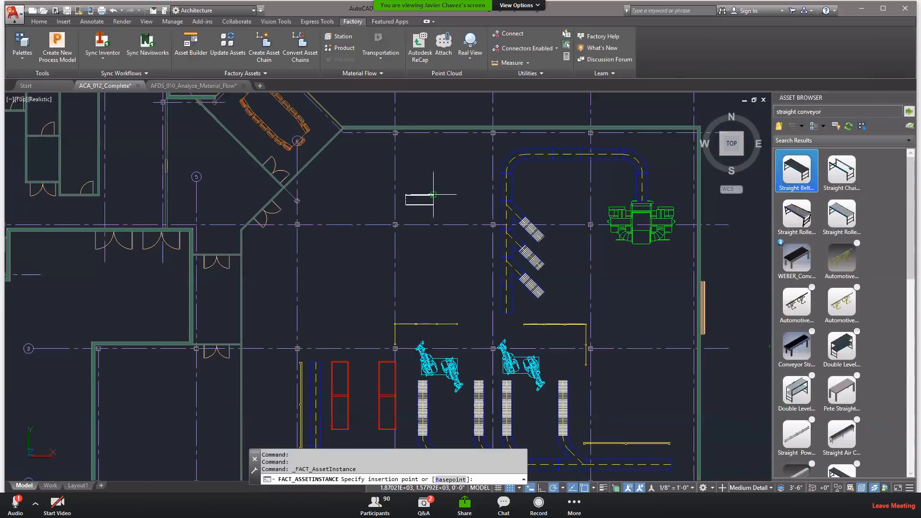
{"action": "scroll", "coordinate": [380, 177], "scroll_direction": "up", "scroll_amount": 5}
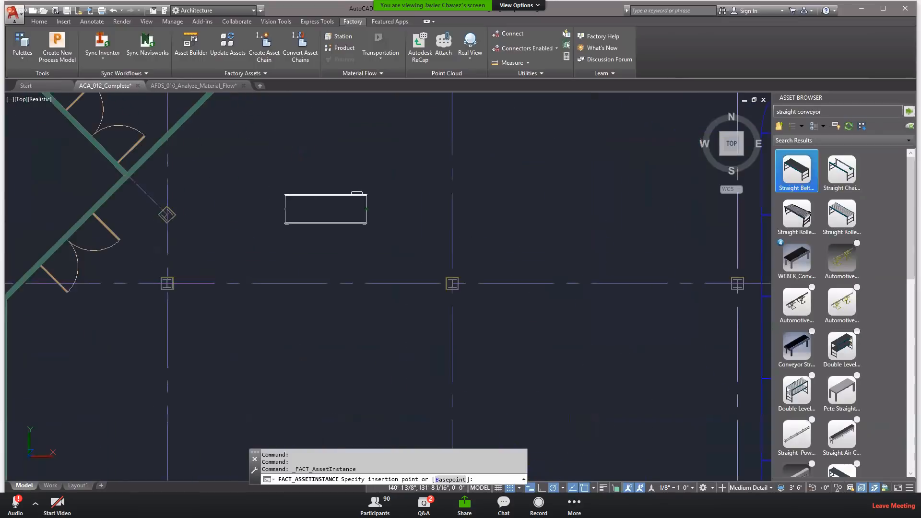
{"action": "scroll", "coordinate": [379, 177], "scroll_direction": "down", "scroll_amount": 2}
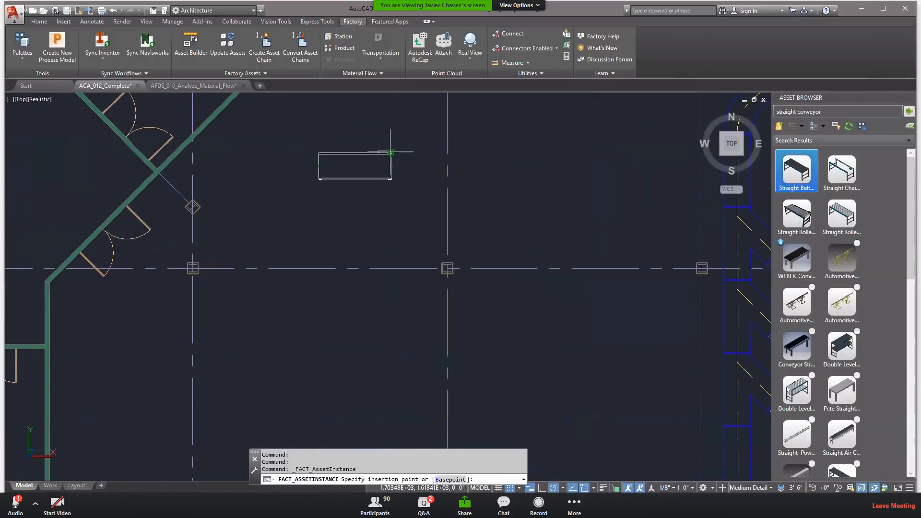
{"action": "left_click", "coordinate": [395, 153]}
{"action": "left_click", "coordinate": [426, 162]}
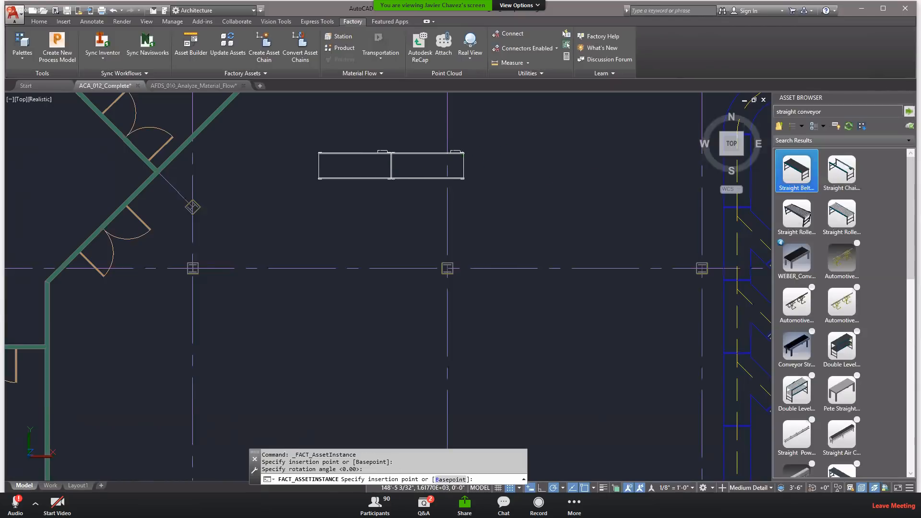
{"action": "left_click", "coordinate": [464, 153]}
{"action": "left_click", "coordinate": [537, 153]}
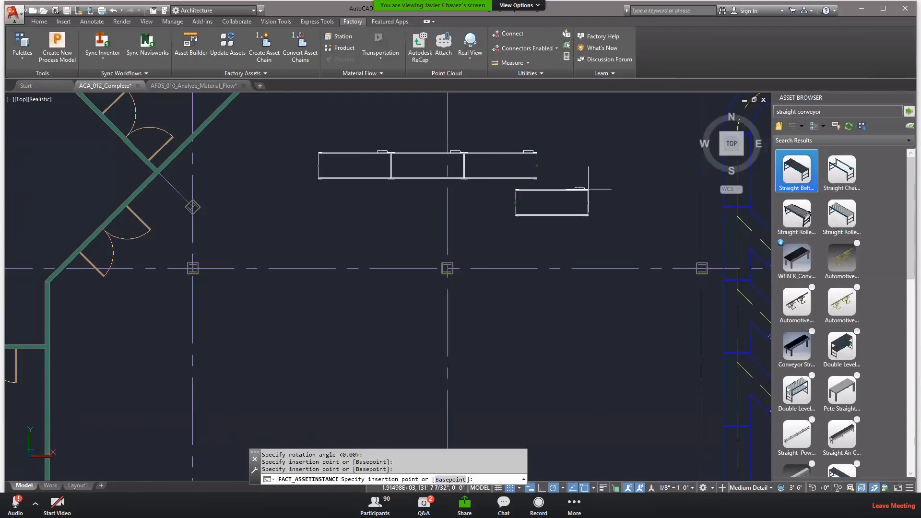
{"action": "key", "text": "Escape"}
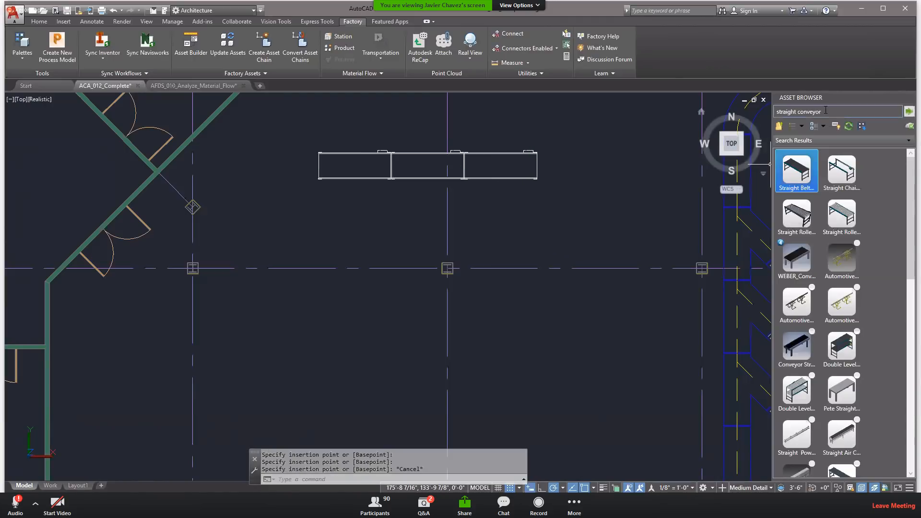
Step: Search the factory assets for "curved conveyor" and look through the listed models for a suitable curve
{"action": "double_click", "coordinate": [795, 111]}
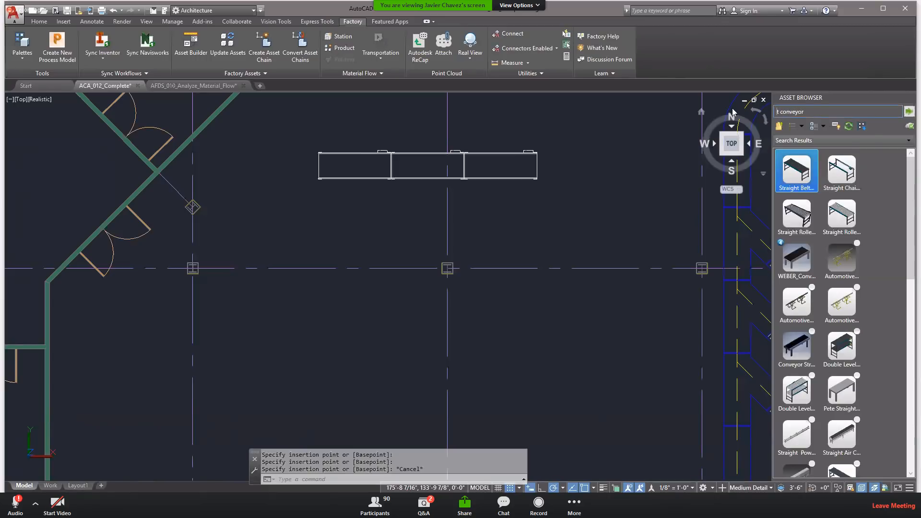
{"action": "type", "text": "curved"}
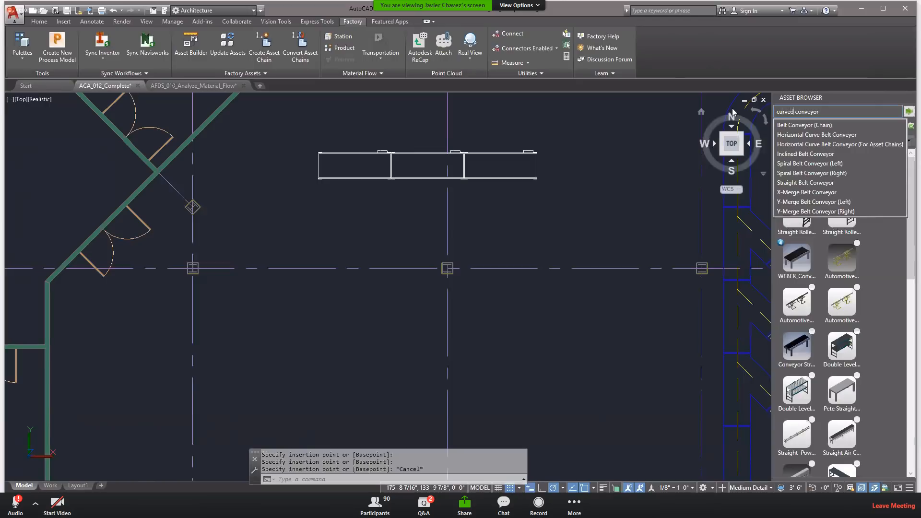
{"action": "key", "text": "Return"}
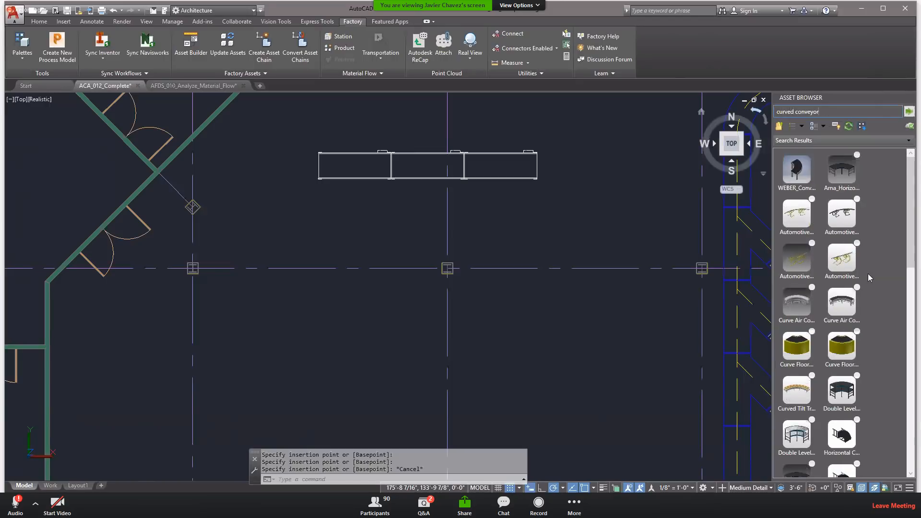
{"action": "scroll", "coordinate": [843, 291], "scroll_direction": "down", "scroll_amount": 1}
{"action": "scroll", "coordinate": [843, 292], "scroll_direction": "up", "scroll_amount": 1}
{"action": "scroll", "coordinate": [870, 350], "scroll_direction": "down", "scroll_amount": 3}
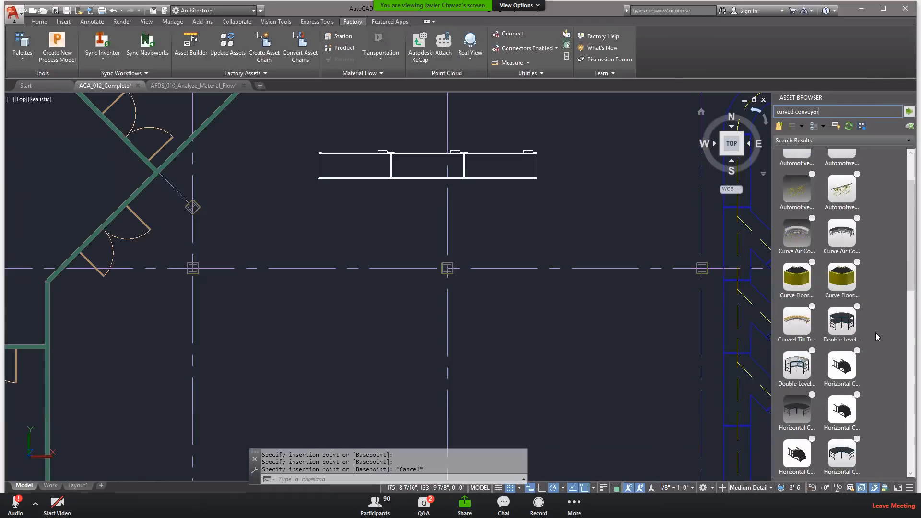
{"action": "scroll", "coordinate": [883, 358], "scroll_direction": "up", "scroll_amount": 3}
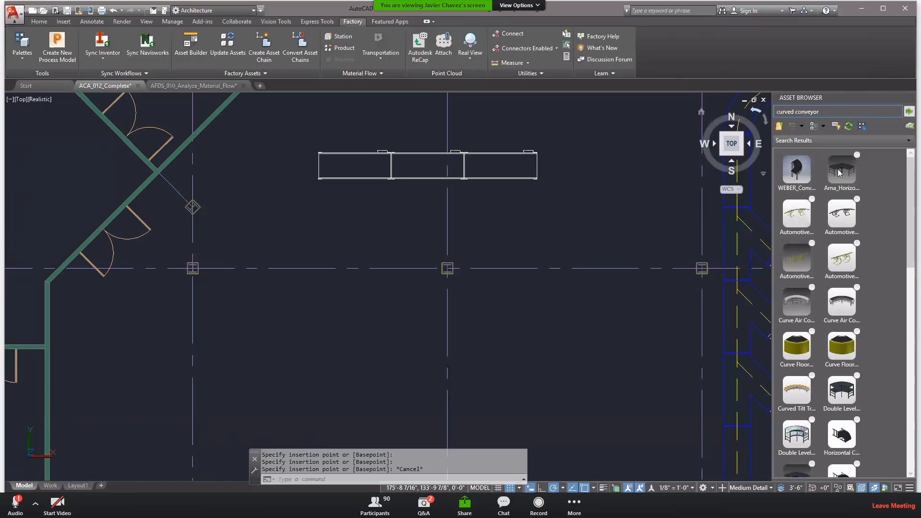
{"action": "scroll", "coordinate": [872, 347], "scroll_direction": "down", "scroll_amount": 9}
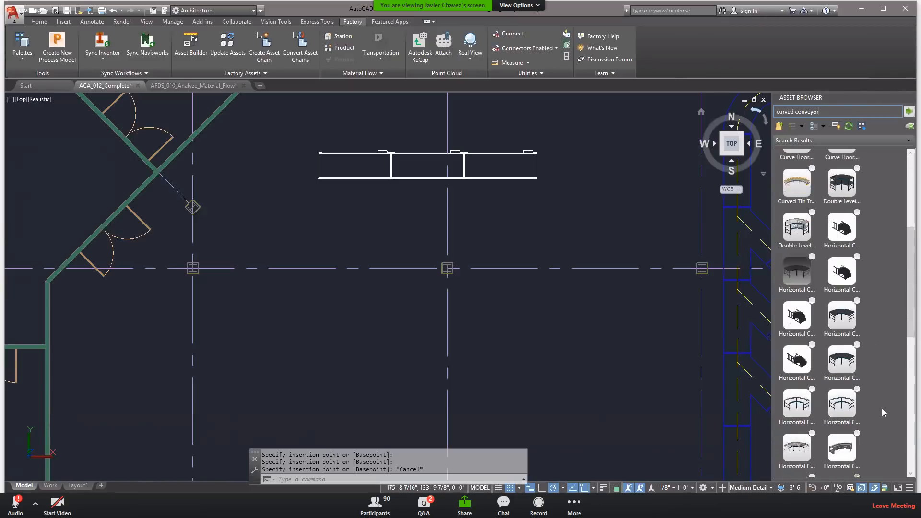
{"action": "scroll", "coordinate": [881, 410], "scroll_direction": "down", "scroll_amount": 10}
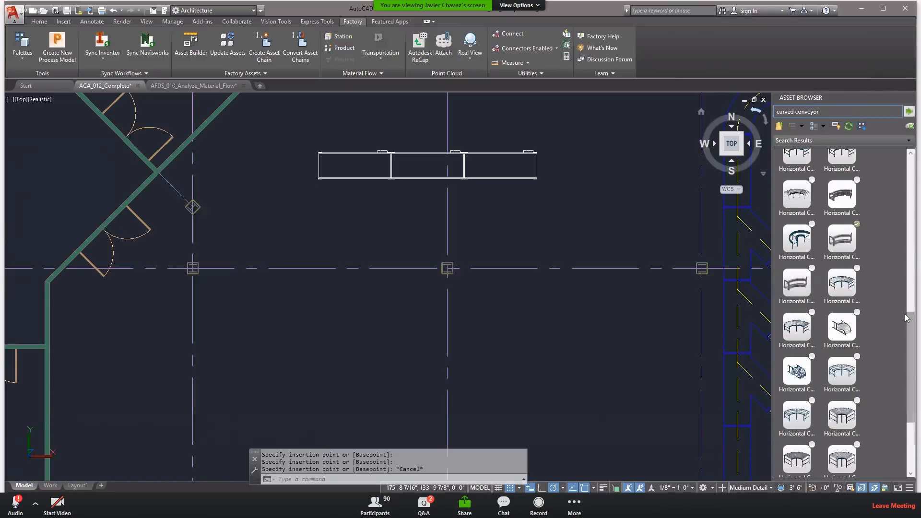
{"action": "left_click_drag", "start_coordinate": [905, 314], "coordinate": [831, 124]}
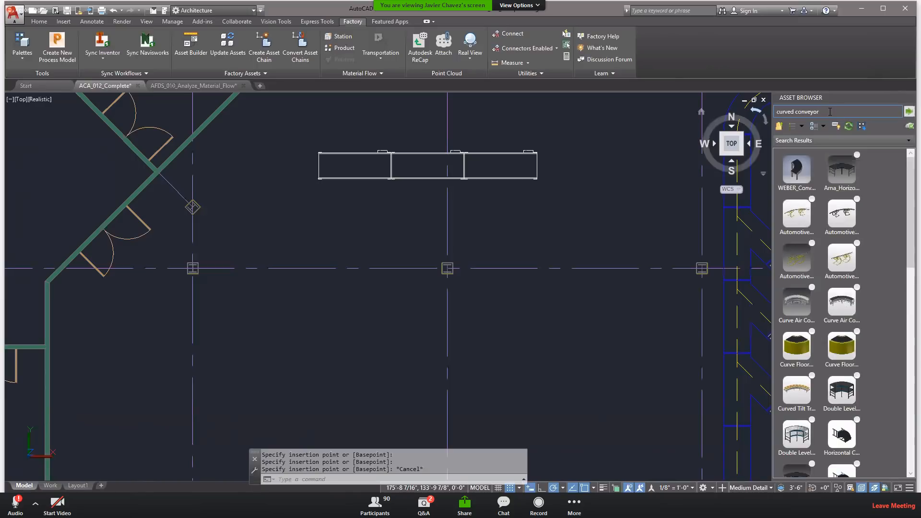
Step: Broaden the asset search to "curved"
{"action": "key", "text": "BackSpace"}
{"action": "key", "text": "BackSpace"}
{"action": "key", "text": "BackSpace"}
{"action": "key", "text": "BackSpace"}
{"action": "key", "text": "BackSpace"}
{"action": "key", "text": "BackSpace"}
{"action": "key", "text": "BackSpace"}
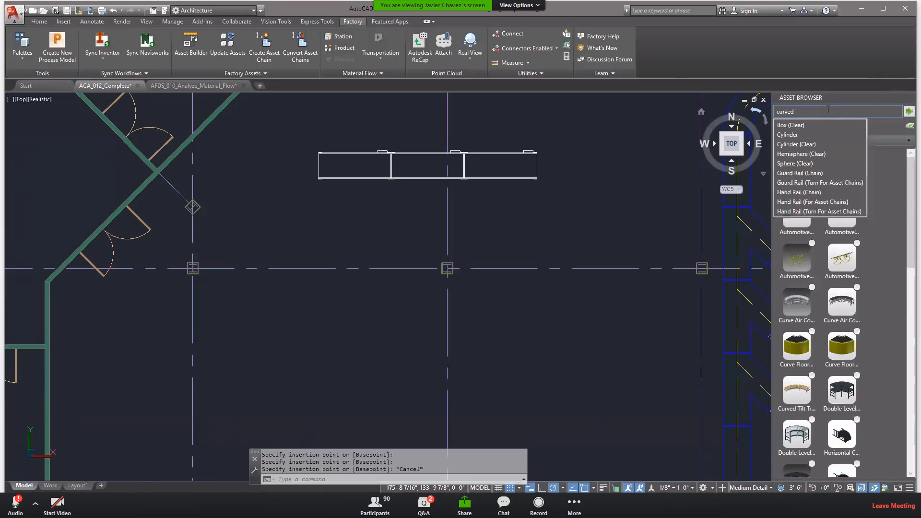
{"action": "key", "text": "Return"}
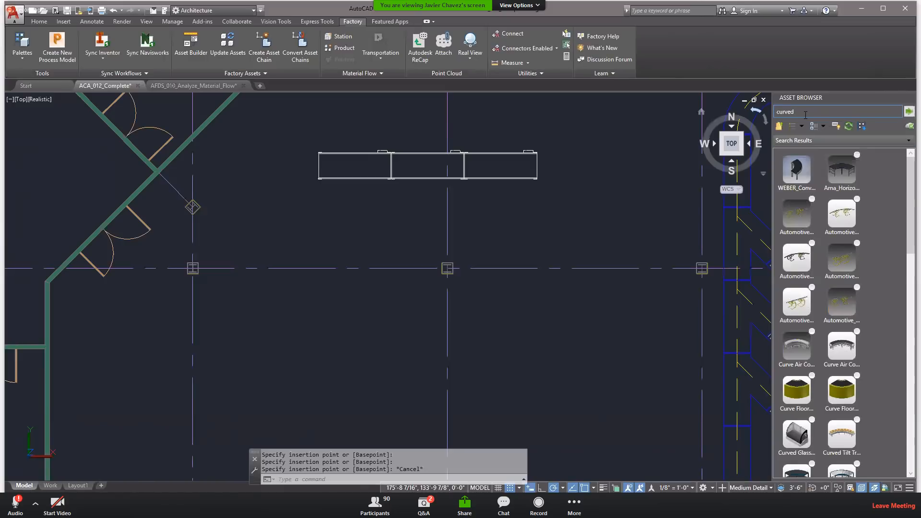
Step: Search the factory assets for "conveyor" and attach a Horizontal Curve Belt Conveyor to each end of the straight belt run, both curving south
{"action": "type", "text": "conveyor"}
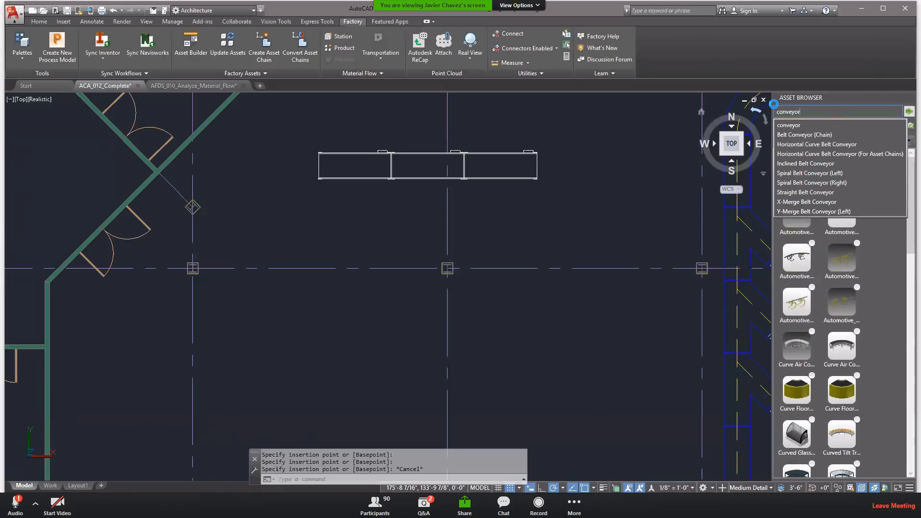
{"action": "key", "text": "Return"}
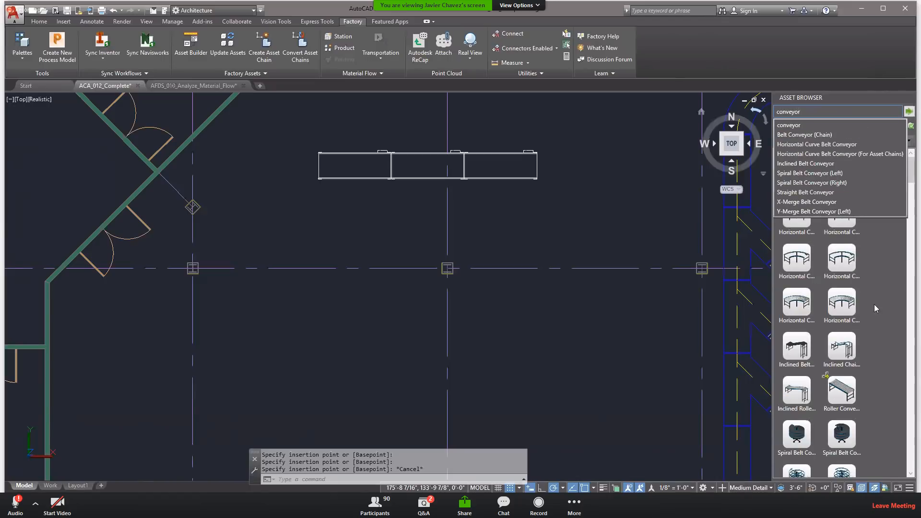
{"action": "left_click", "coordinate": [843, 305]}
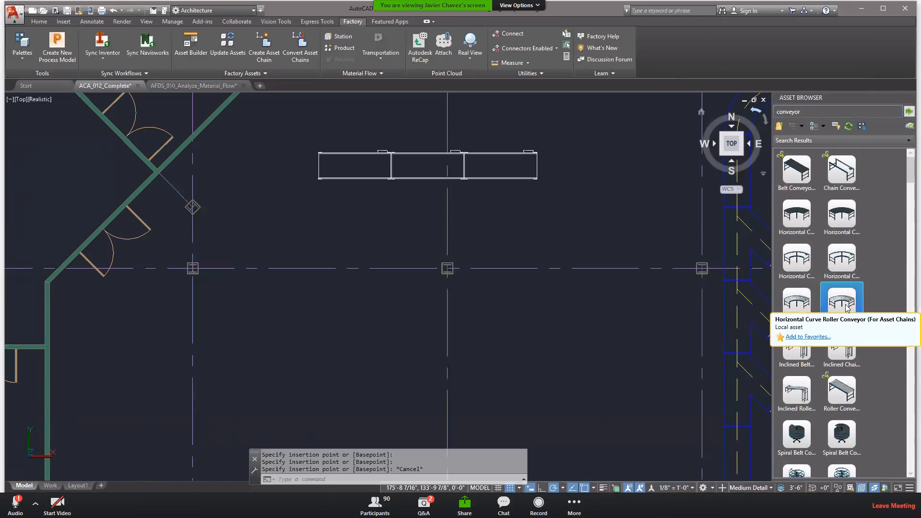
{"action": "left_click", "coordinate": [801, 301]}
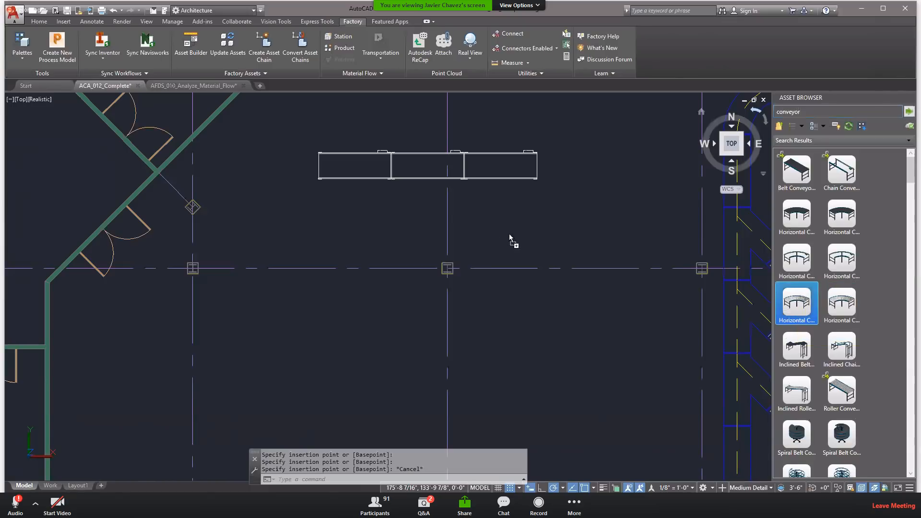
{"action": "double_click", "coordinate": [800, 213]}
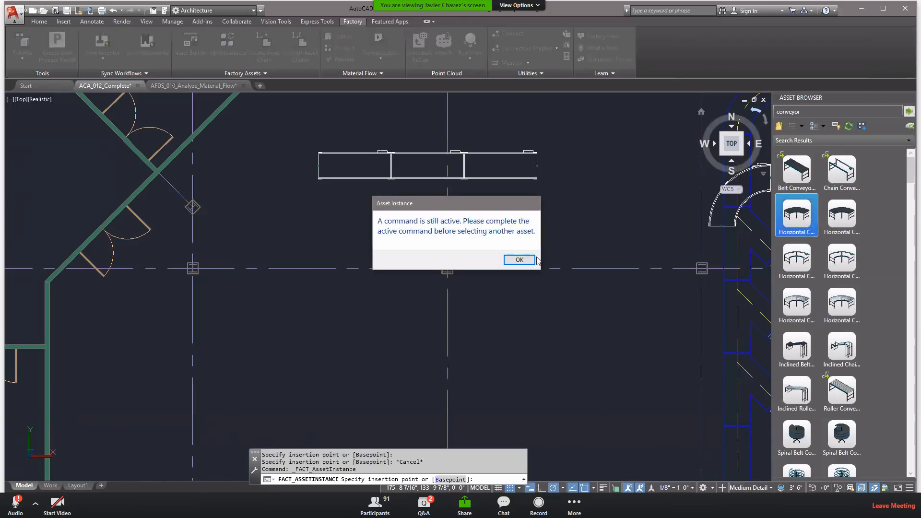
{"action": "key", "text": "Return"}
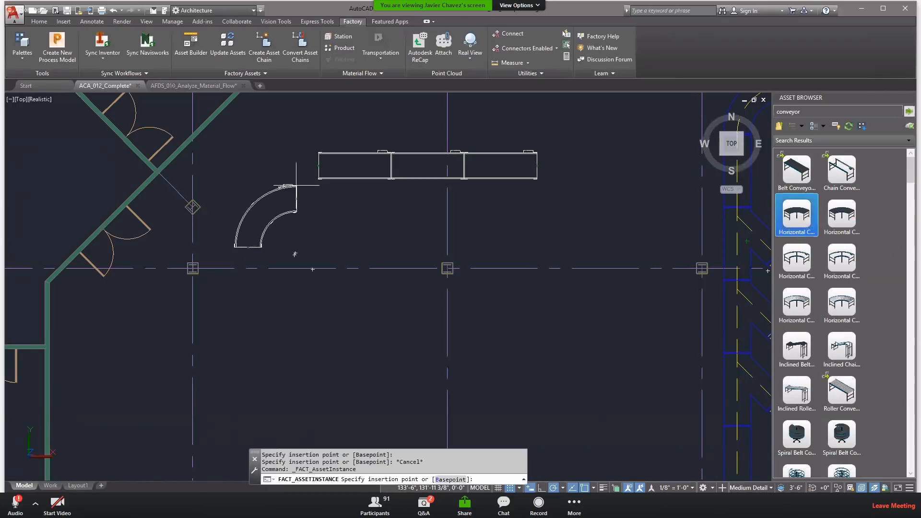
{"action": "left_click", "coordinate": [319, 155]}
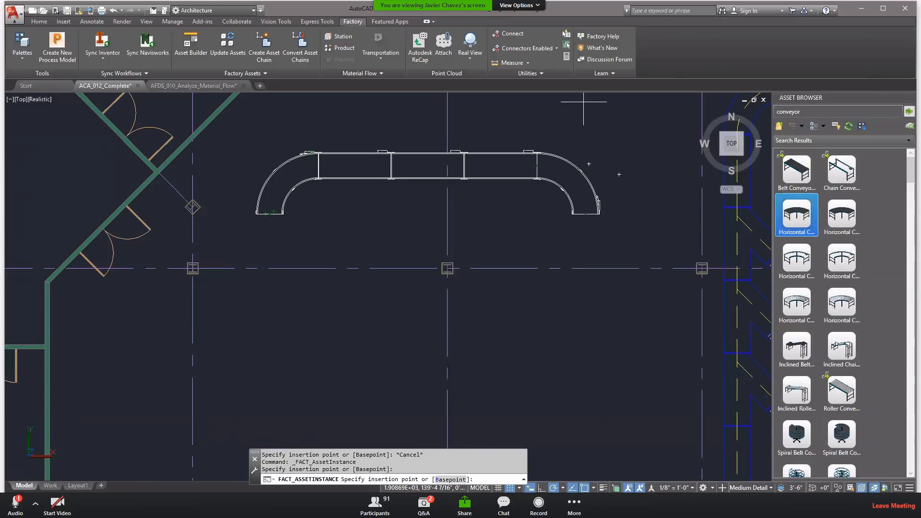
{"action": "key", "text": "Escape"}
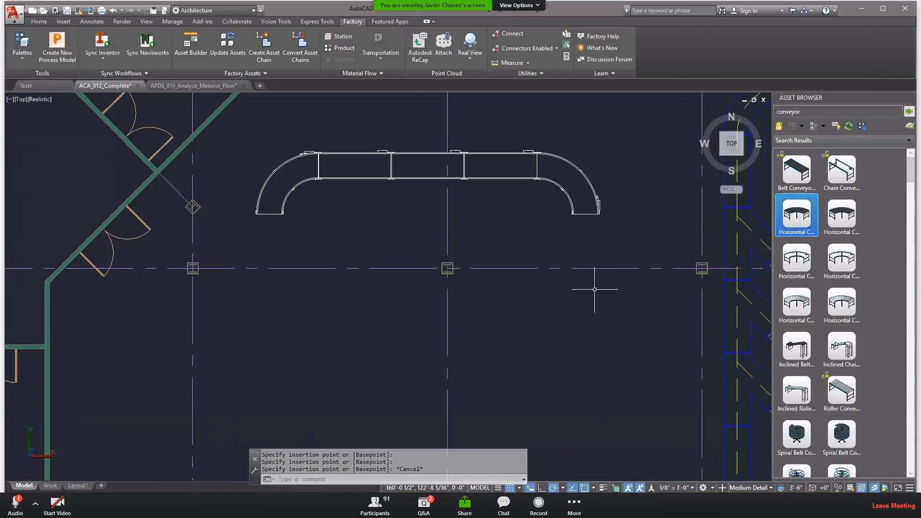
Step: Lay out an L-shaped Roller Conveyor (Chain) in the open floor below the belt conveyors, with a long run westward and a shorter leg north
{"action": "scroll", "coordinate": [596, 282], "scroll_direction": "up", "scroll_amount": 2}
{"action": "scroll", "coordinate": [612, 329], "scroll_direction": "down", "scroll_amount": 4}
{"action": "middle_click_drag", "start_coordinate": [608, 329], "coordinate": [571, 267]}
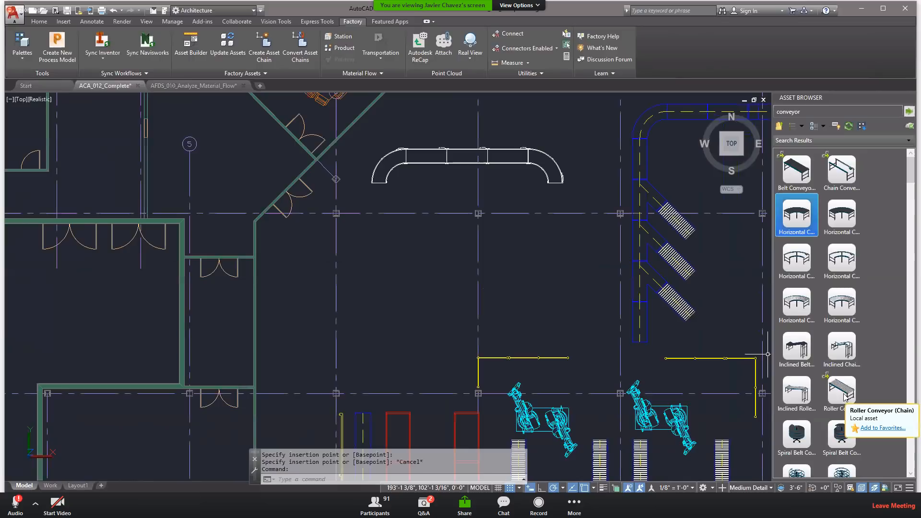
{"action": "double_click", "coordinate": [844, 394]}
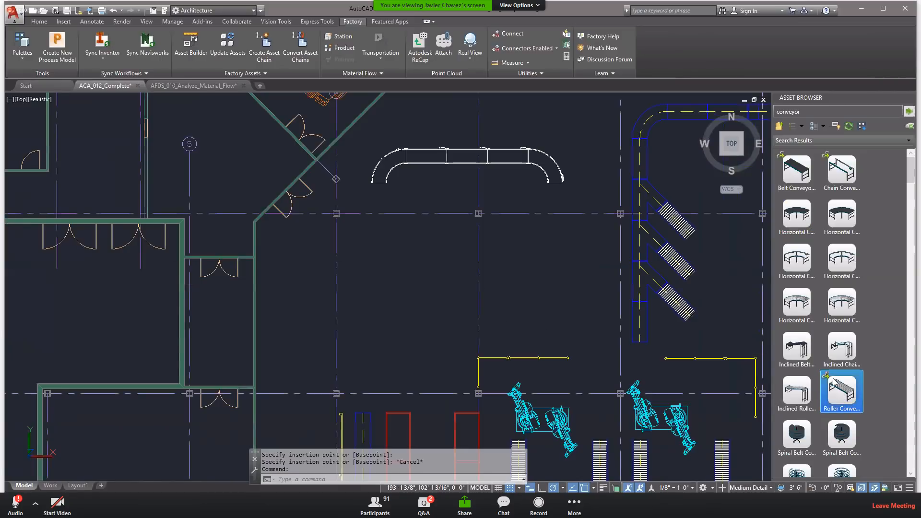
{"action": "left_click", "coordinate": [534, 324]}
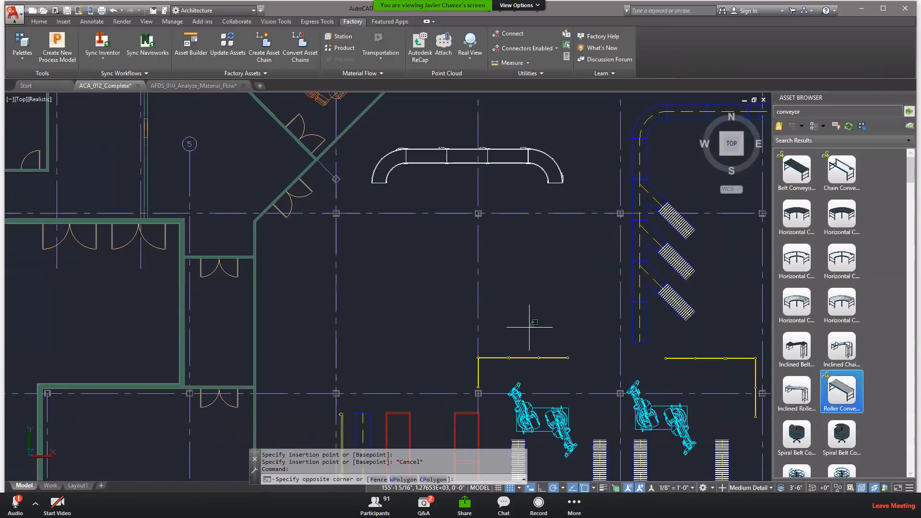
{"action": "key", "text": "Escape"}
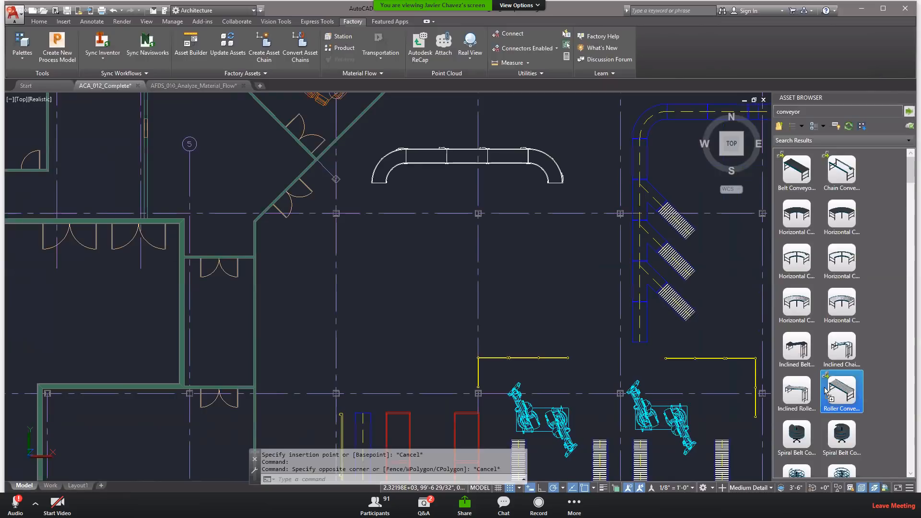
{"action": "left_click", "coordinate": [586, 329]}
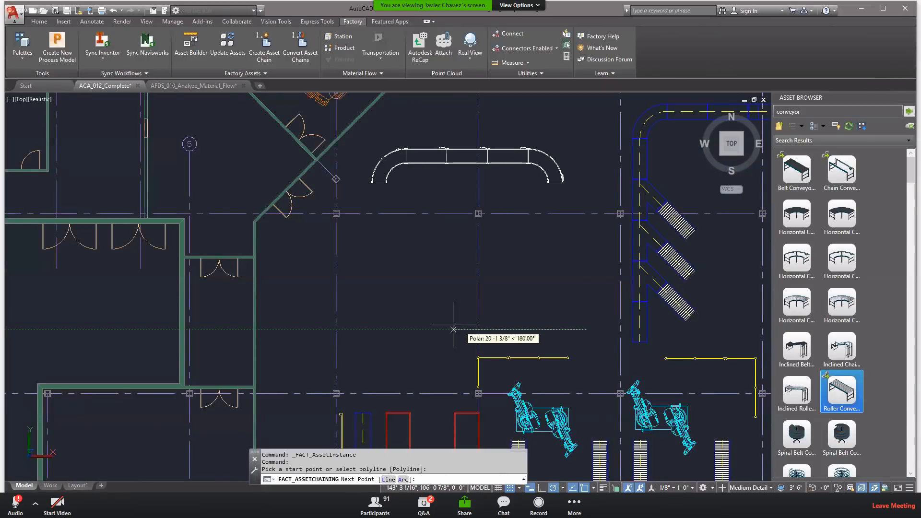
{"action": "left_click", "coordinate": [368, 329]}
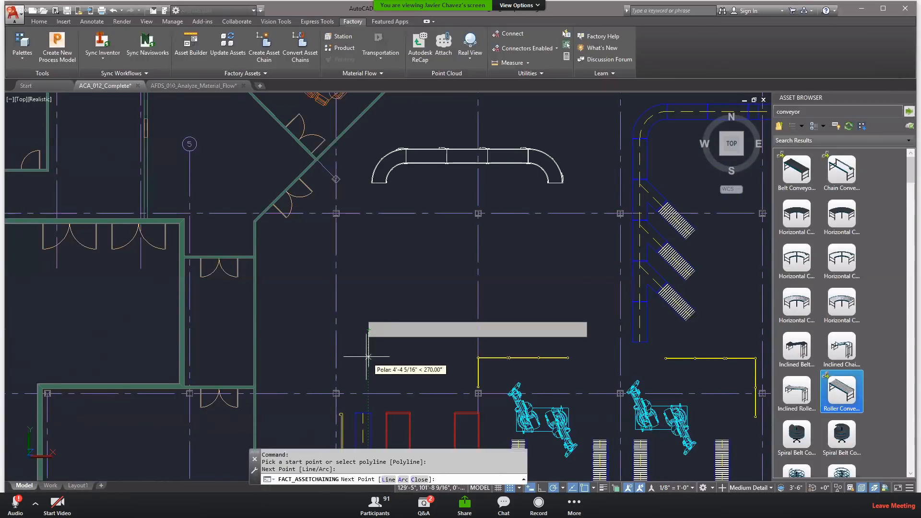
{"action": "left_click", "coordinate": [369, 248]}
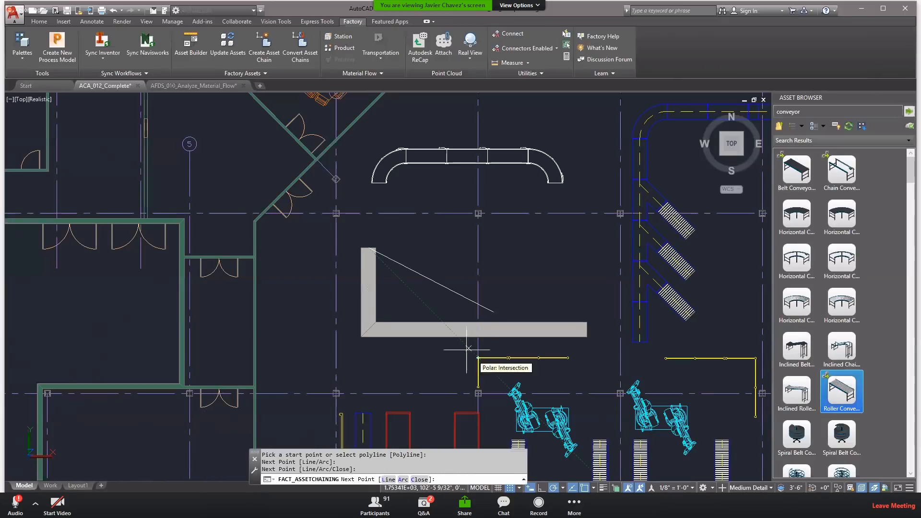
{"action": "key", "text": "Escape"}
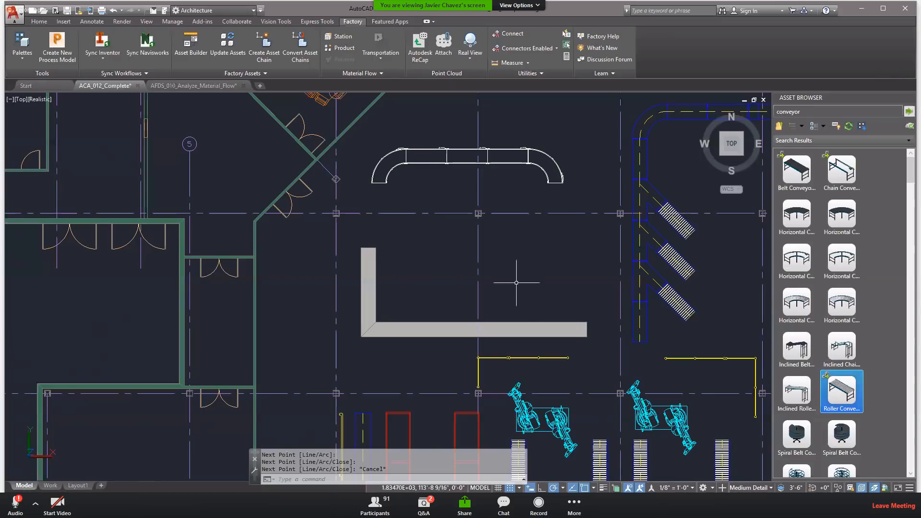
{"action": "middle_click_drag", "start_coordinate": [521, 298], "coordinate": [429, 246], "text": "shift"}
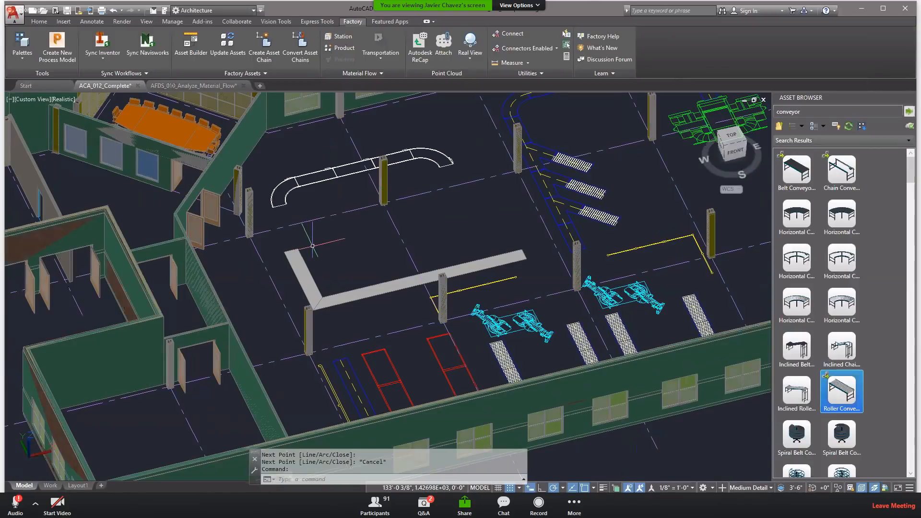
{"action": "left_click", "coordinate": [729, 137]}
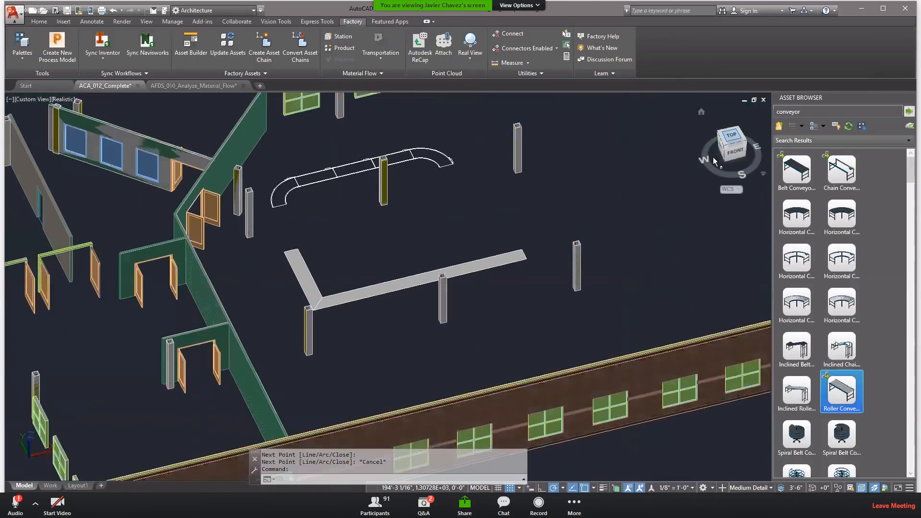
{"action": "scroll", "coordinate": [458, 290], "scroll_direction": "up", "scroll_amount": 4}
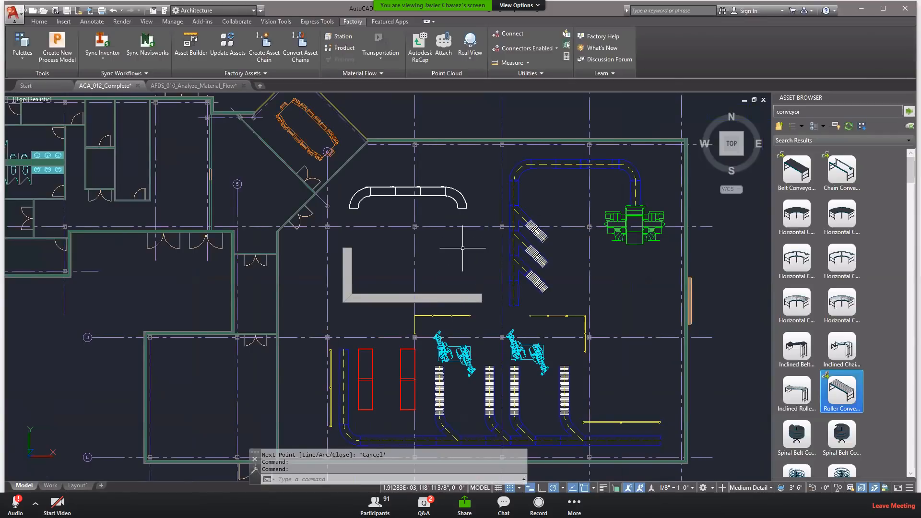
{"action": "mouse_move", "coordinate": [493, 175]}
{"action": "left_mouse_down", "text": "ctrl"}
{"action": "mouse_move", "coordinate": [344, 291]}
{"action": "mouse_move", "coordinate": [341, 310]}
{"action": "left_mouse_up", "text": "ctrl"}
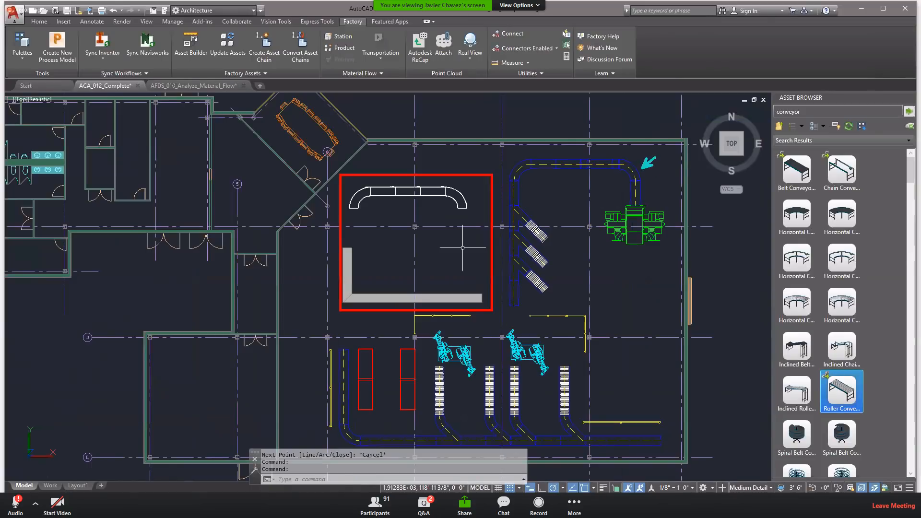
{"action": "left_click_drag", "start_coordinate": [656, 158], "coordinate": [704, 127], "text": "ctrl+shift"}
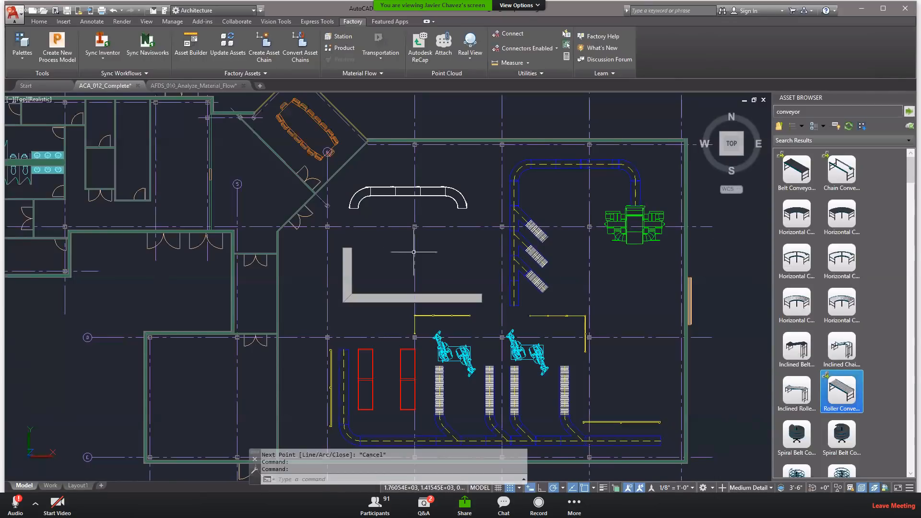
Step: Sync the factory layout to Inventor, saving the drawing and allowing it to close
{"action": "left_click", "coordinate": [106, 46]}
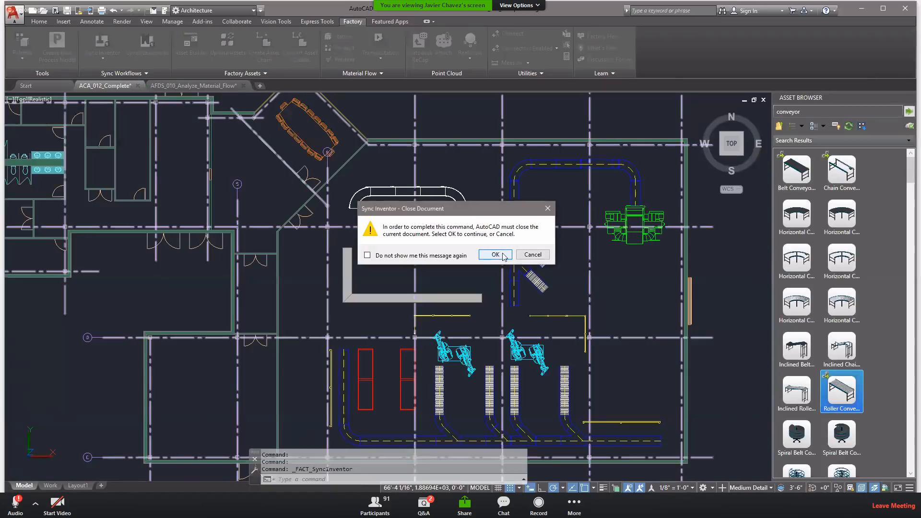
{"action": "left_click", "coordinate": [496, 256]}
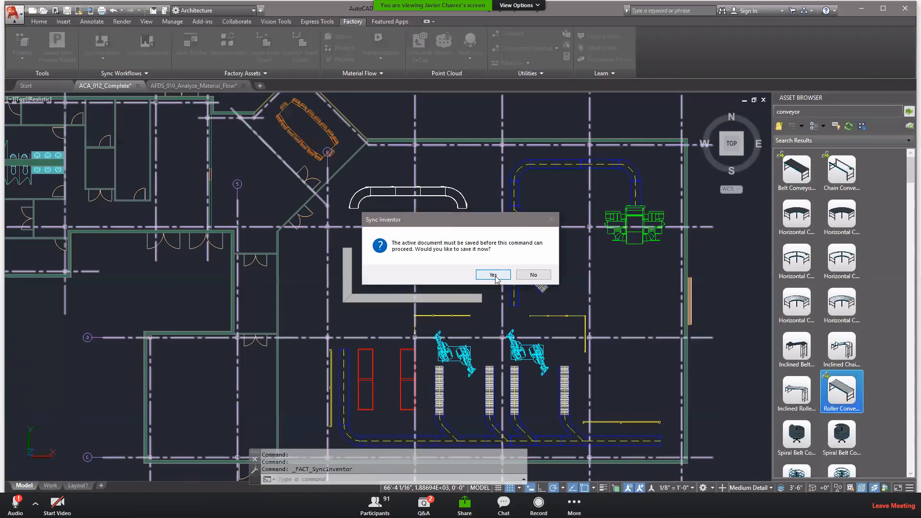
{"action": "key", "text": "Return"}
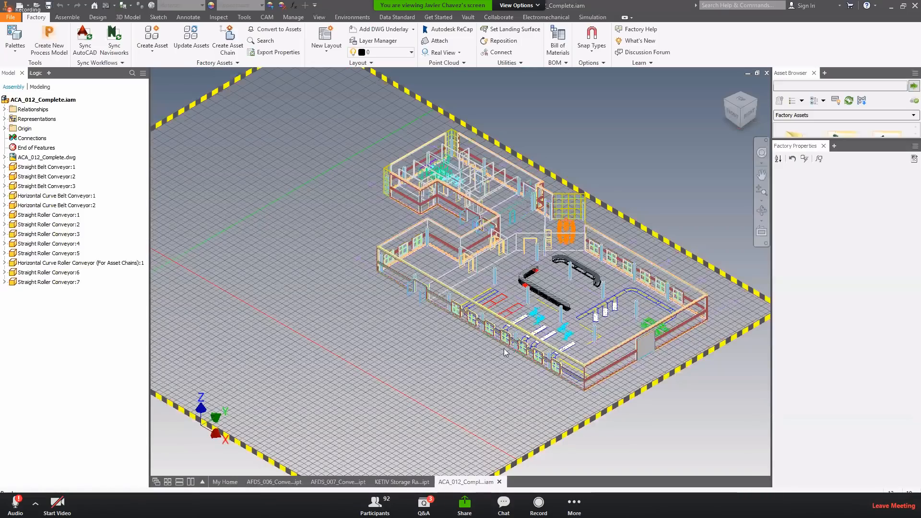
Step: Examine the synced 3D conveyors and the flat conveyor outline in the Inventor assembly, and enlarge the Asset Browser
{"action": "middle_click_drag", "start_coordinate": [594, 315], "coordinate": [494, 368]}
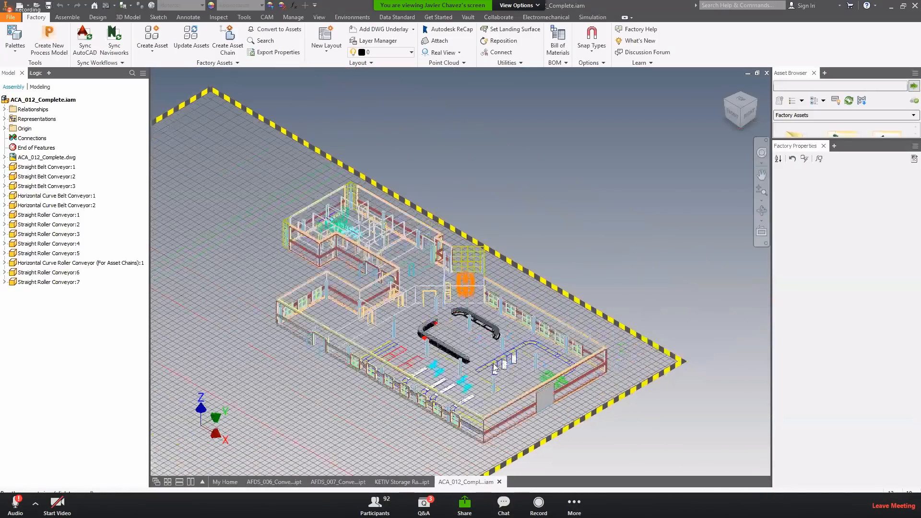
{"action": "scroll", "coordinate": [495, 368], "scroll_direction": "down", "scroll_amount": 3}
{"action": "scroll", "coordinate": [507, 321], "scroll_direction": "up", "scroll_amount": 8}
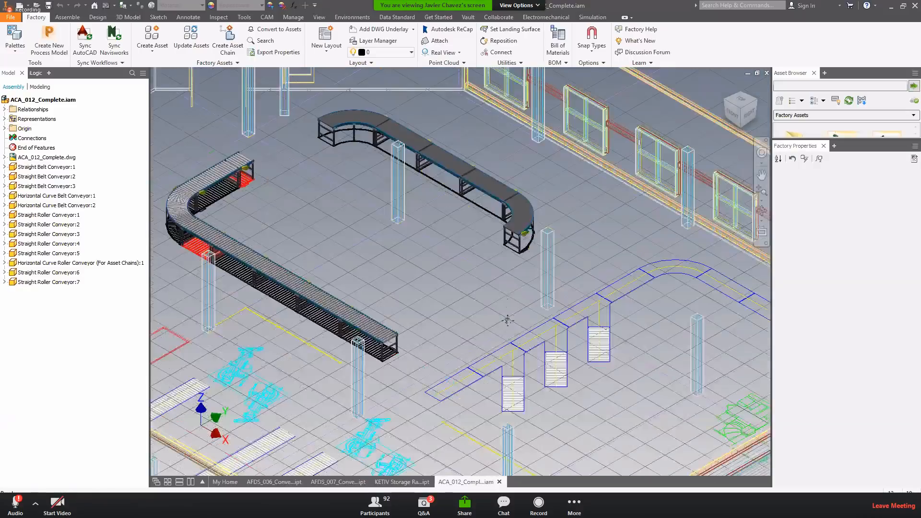
{"action": "middle_click_drag", "start_coordinate": [507, 321], "coordinate": [359, 208]}
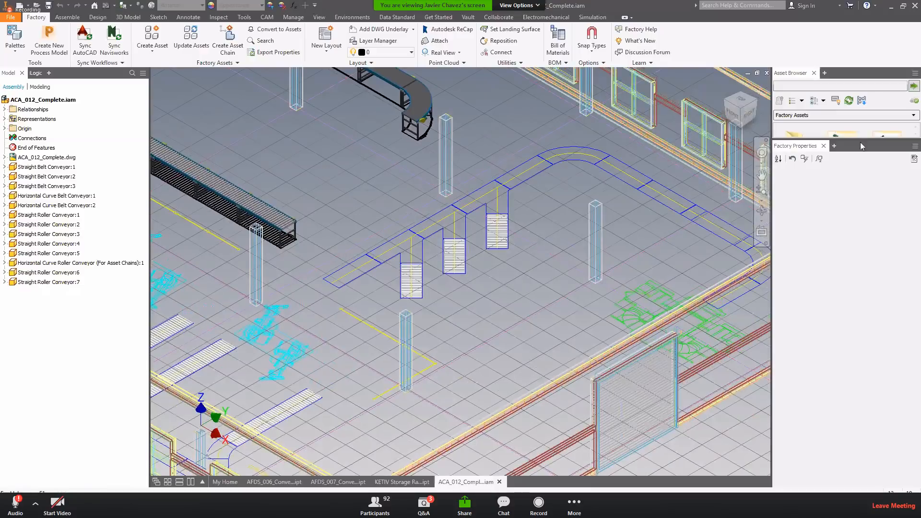
{"action": "left_click_drag", "start_coordinate": [842, 191], "coordinate": [838, 220]}
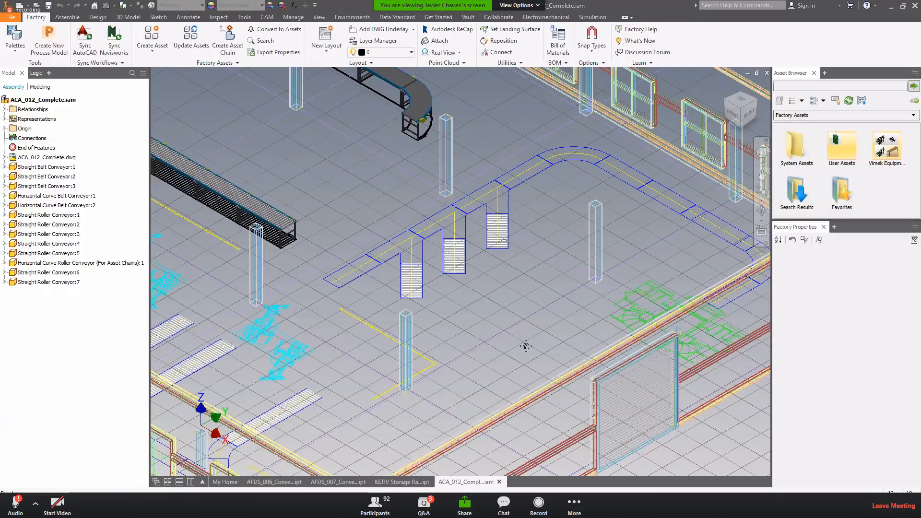
{"action": "middle_click_drag", "start_coordinate": [525, 346], "coordinate": [542, 375]}
{"action": "middle_click_drag", "start_coordinate": [448, 244], "coordinate": [558, 273]}
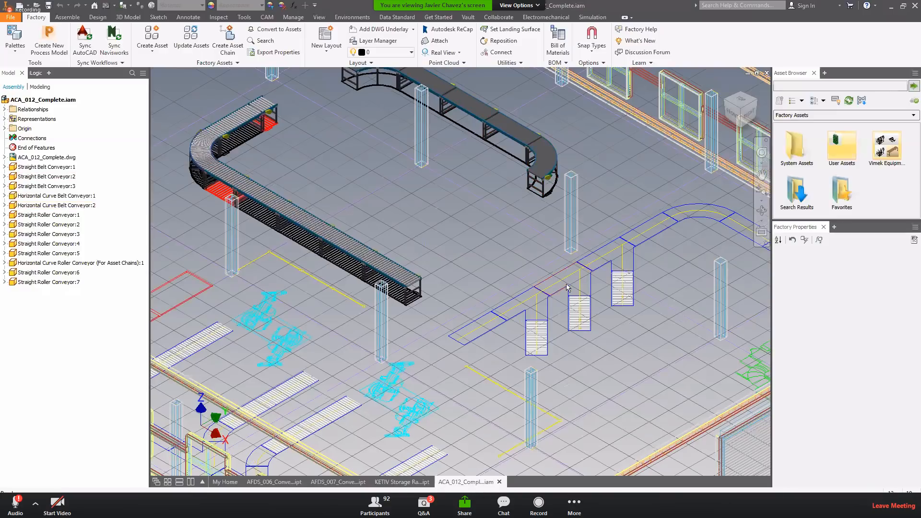
{"action": "middle_click_drag", "start_coordinate": [499, 291], "coordinate": [454, 294]}
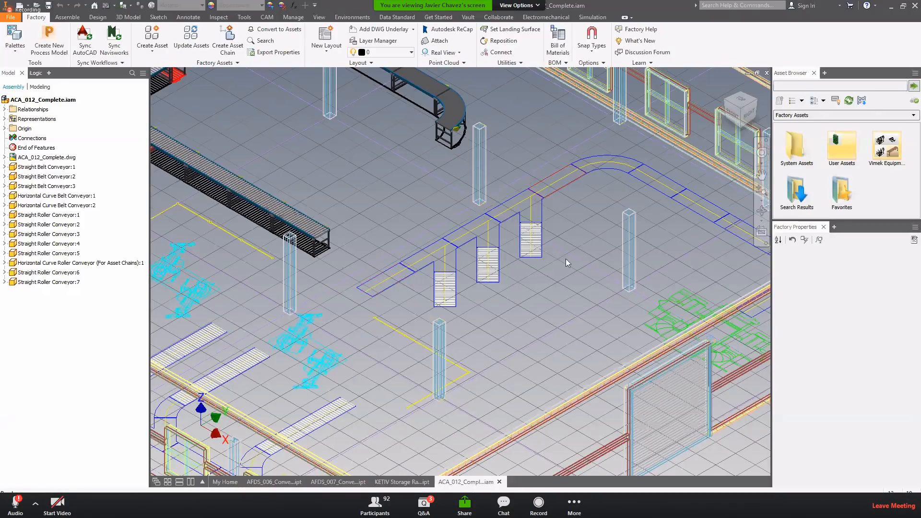
{"action": "middle_click_drag", "start_coordinate": [566, 259], "coordinate": [518, 256]}
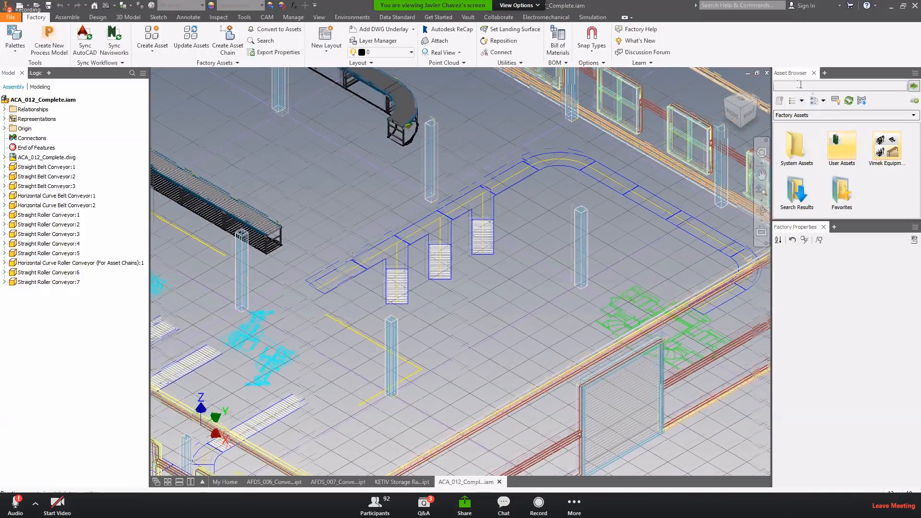
Step: Search the Inventor factory assets for "conveyor"
{"action": "left_click", "coordinate": [799, 85]}
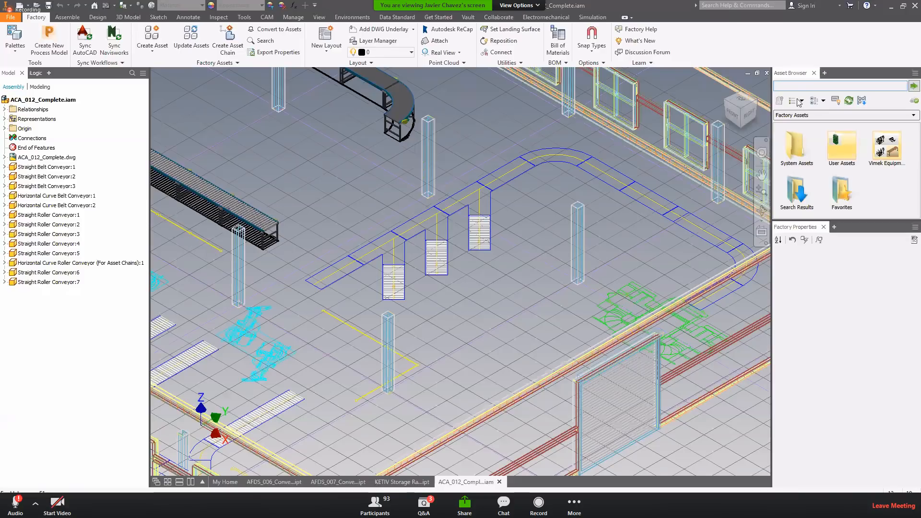
{"action": "type", "text": "convehtc"}
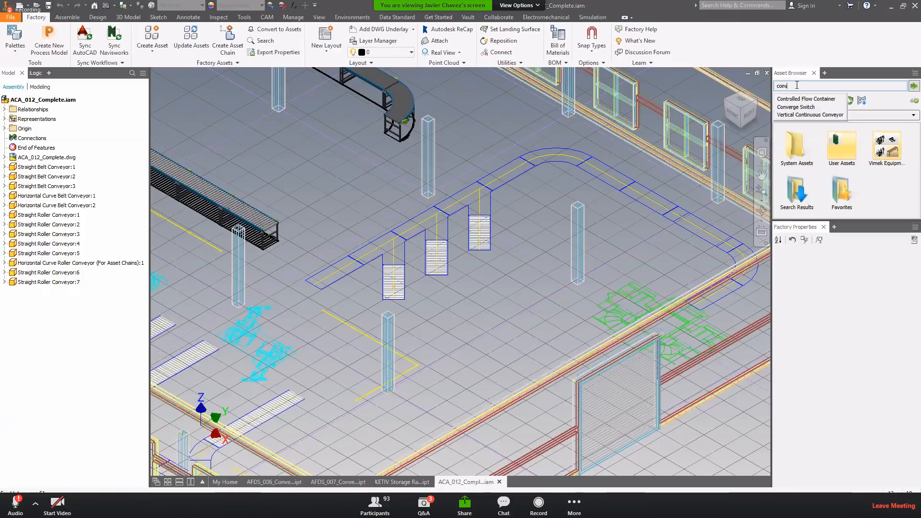
{"action": "key", "text": "BackSpace"}
{"action": "key", "text": "BackSpace"}
{"action": "key", "text": "BackSpace"}
{"action": "type", "text": "yor"}
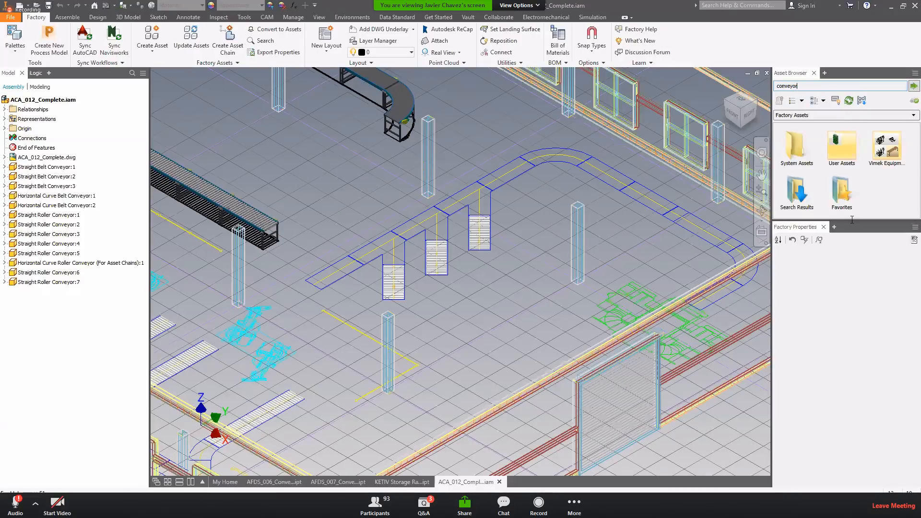
{"action": "key", "text": "Return"}
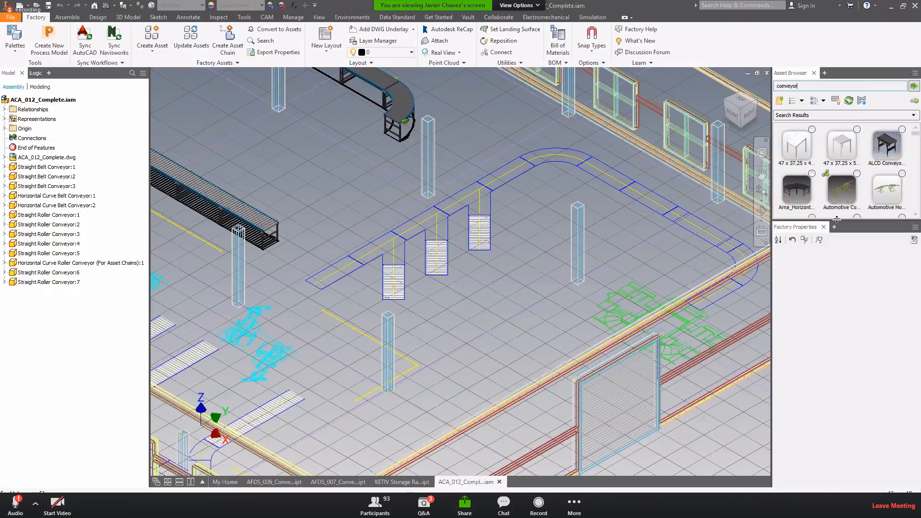
Step: Enlarge the Asset Browser and look through the conveyor search results for a belt conveyor that suits the flat outline
{"action": "left_click_drag", "start_coordinate": [838, 219], "coordinate": [839, 310]}
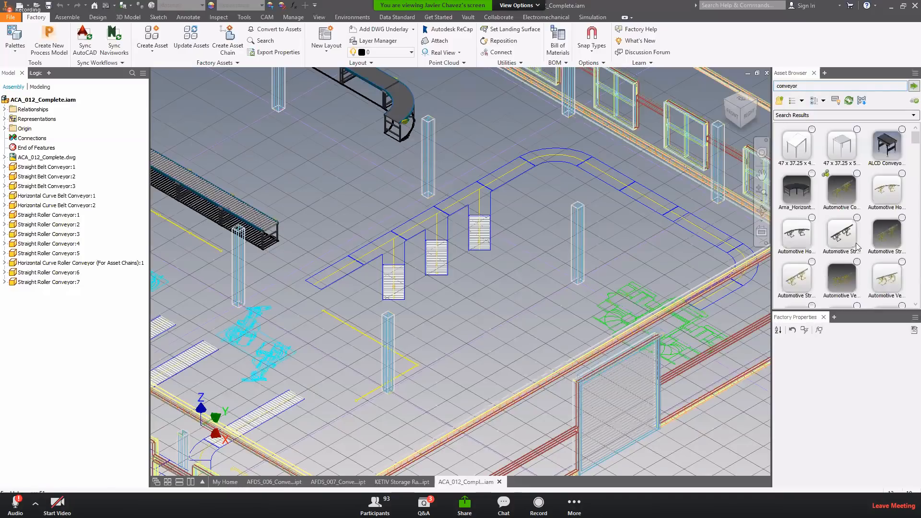
{"action": "scroll", "coordinate": [890, 235], "scroll_direction": "down", "scroll_amount": 4}
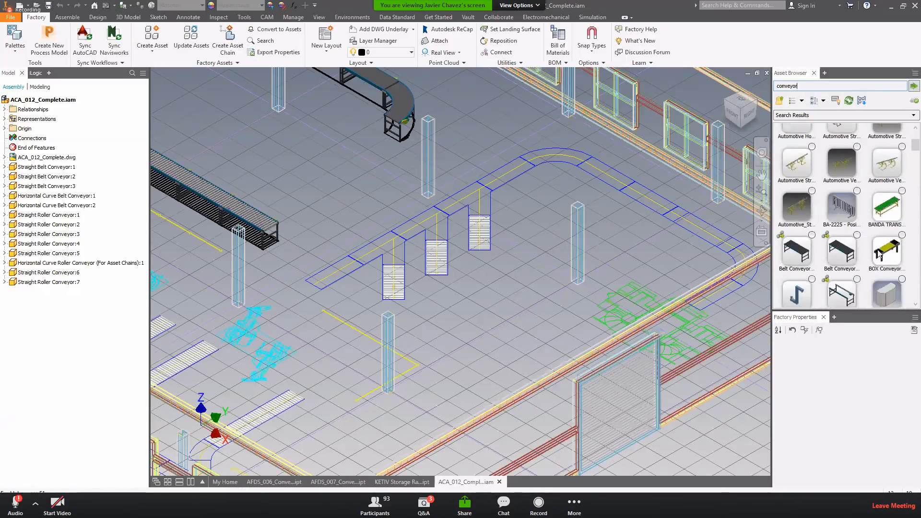
{"action": "scroll", "coordinate": [862, 225], "scroll_direction": "down", "scroll_amount": 1}
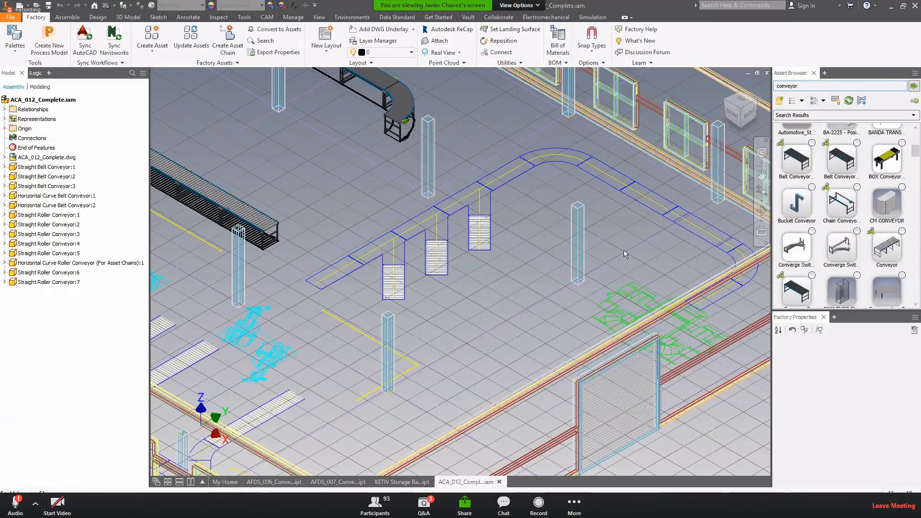
{"action": "middle_click_drag", "start_coordinate": [538, 298], "coordinate": [537, 323]}
{"action": "middle_click_drag", "start_coordinate": [252, 144], "coordinate": [371, 206]}
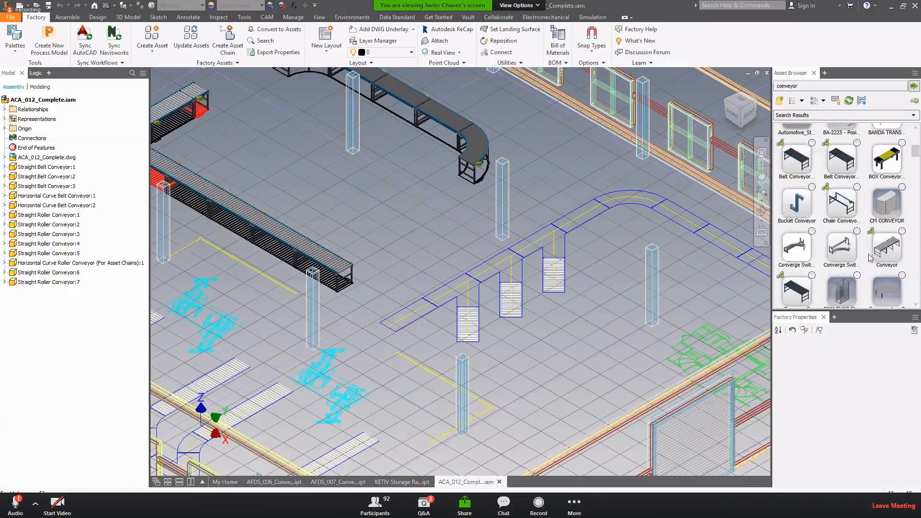
{"action": "scroll", "coordinate": [871, 258], "scroll_direction": "up", "scroll_amount": 4}
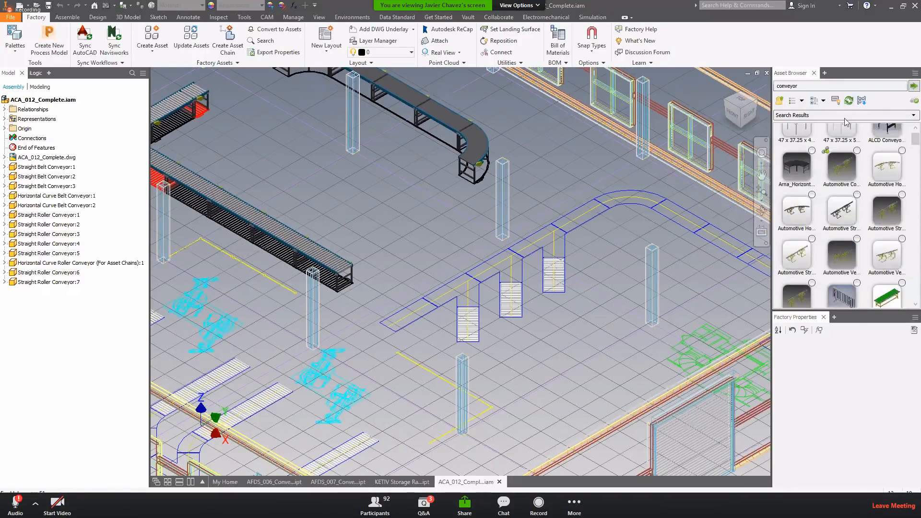
{"action": "scroll", "coordinate": [864, 191], "scroll_direction": "up", "scroll_amount": 1}
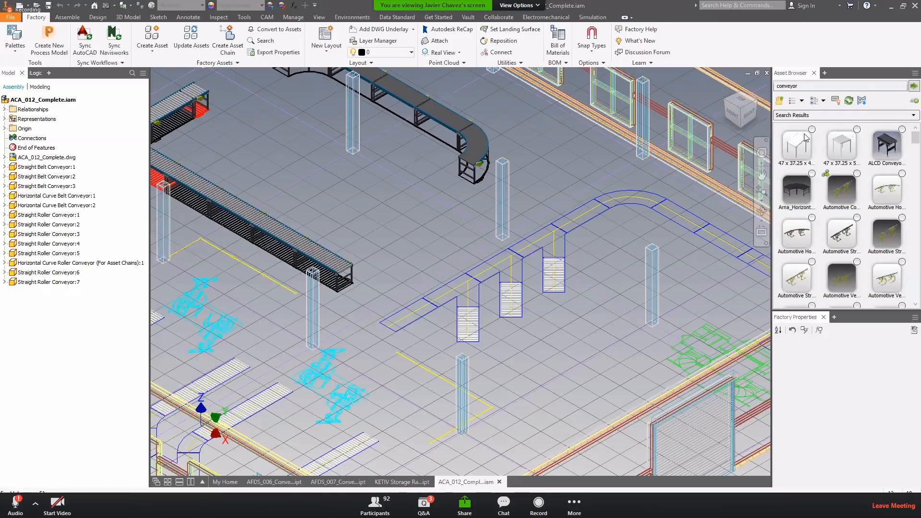
{"action": "scroll", "coordinate": [855, 216], "scroll_direction": "down", "scroll_amount": 4}
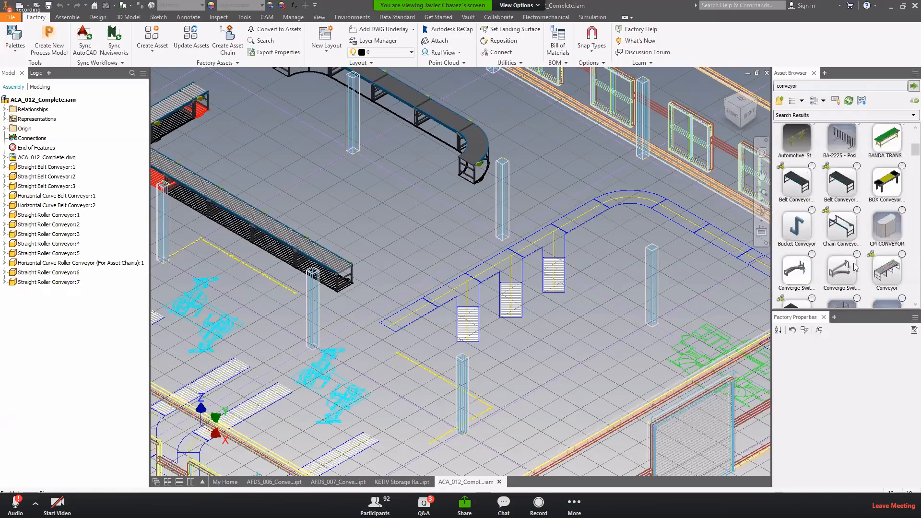
{"action": "scroll", "coordinate": [855, 268], "scroll_direction": "down", "scroll_amount": 10}
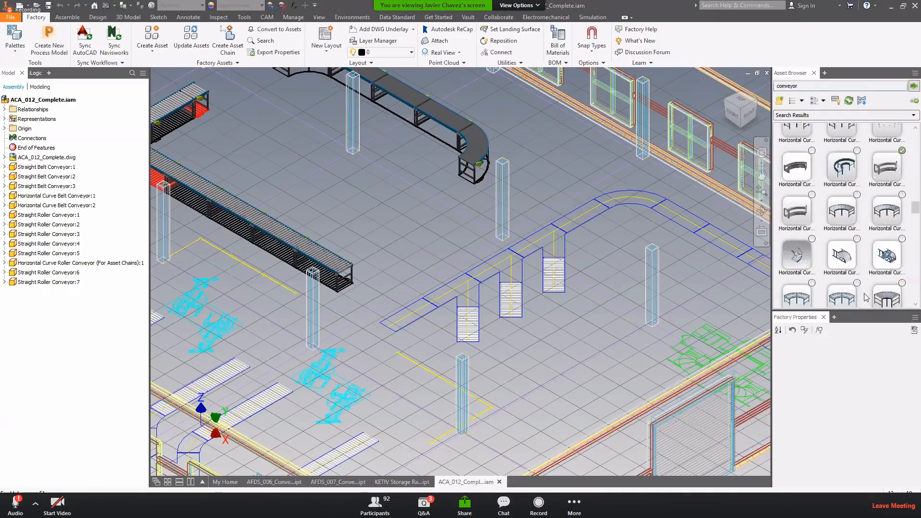
{"action": "scroll", "coordinate": [866, 298], "scroll_direction": "down", "scroll_amount": 5}
{"action": "left_click_drag", "start_coordinate": [916, 237], "coordinate": [910, 131]}
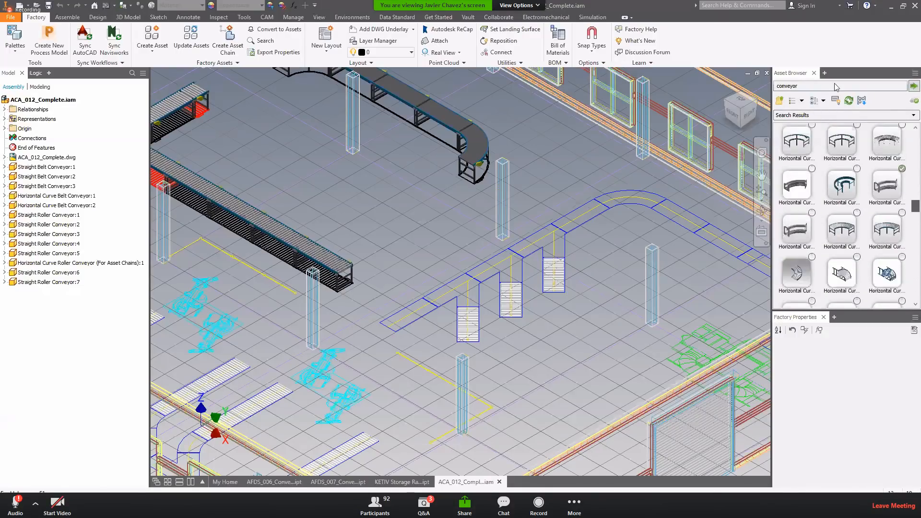
Step: Browse the System Assets library to the Belt category of the Conveyor assets
{"action": "left_click", "coordinate": [781, 100]}
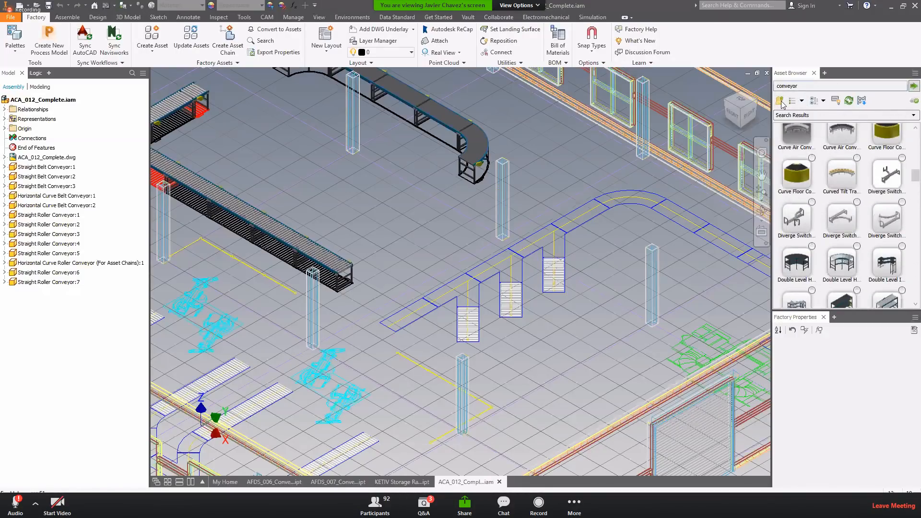
{"action": "double_click", "coordinate": [796, 147]}
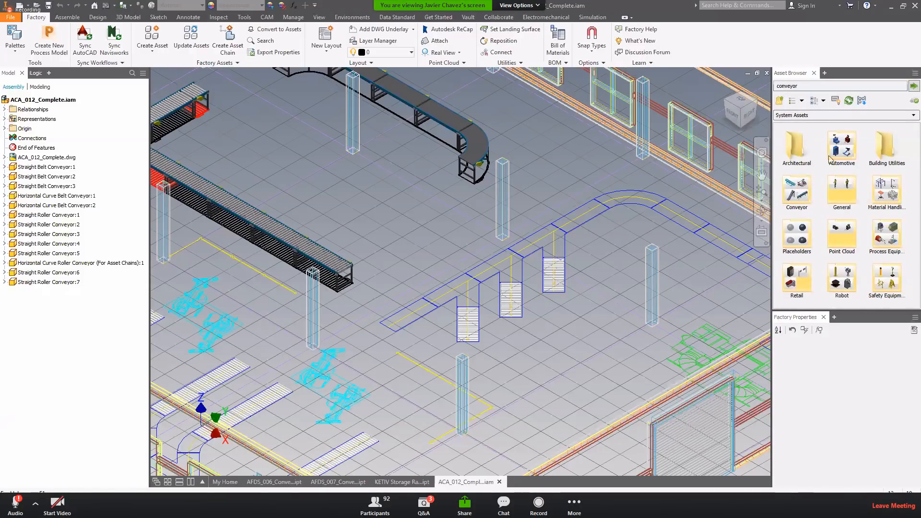
{"action": "double_click", "coordinate": [797, 191]}
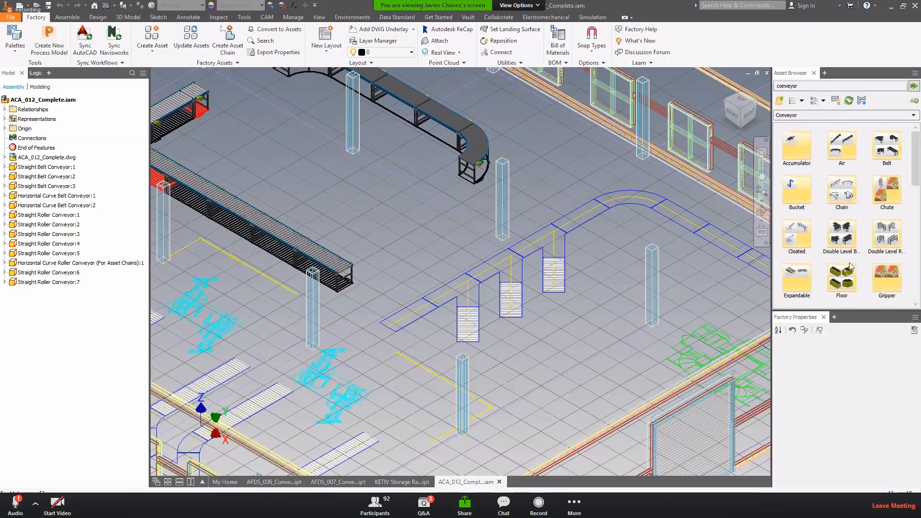
{"action": "double_click", "coordinate": [889, 153]}
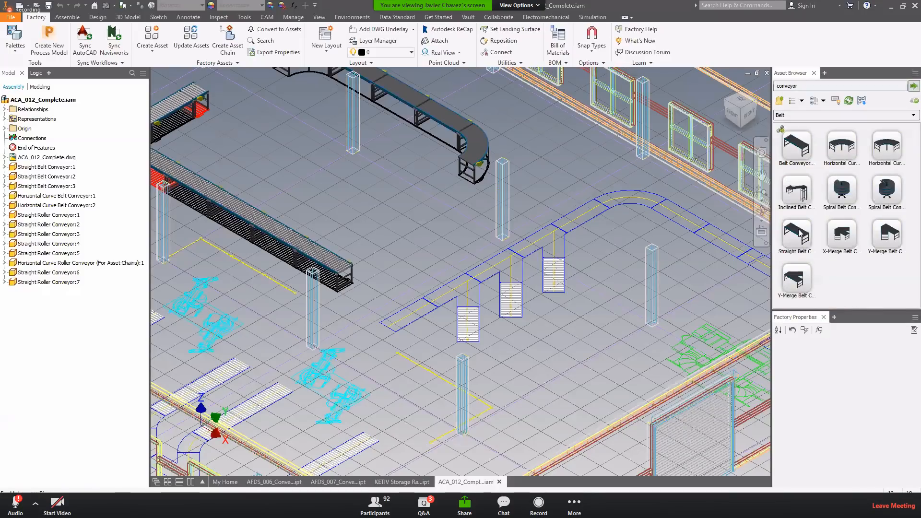
Step: Place a Straight Belt Conveyor on the corner at the free end of the flat conveyor outline, reviewing the available snap types
{"action": "left_click_drag", "start_coordinate": [800, 233], "coordinate": [316, 306]}
{"action": "scroll", "coordinate": [405, 354], "scroll_direction": "up", "scroll_amount": 10}
{"action": "scroll", "coordinate": [343, 321], "scroll_direction": "down", "scroll_amount": 5}
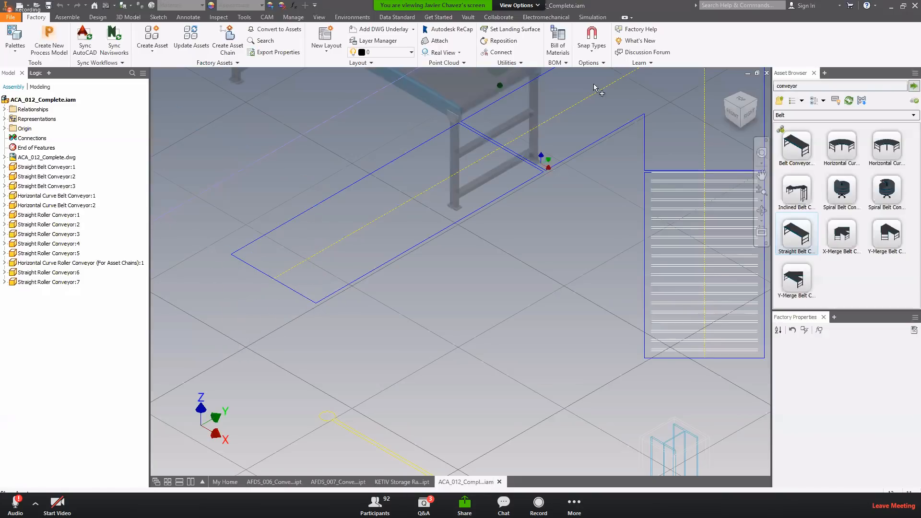
{"action": "left_click", "coordinate": [591, 51]}
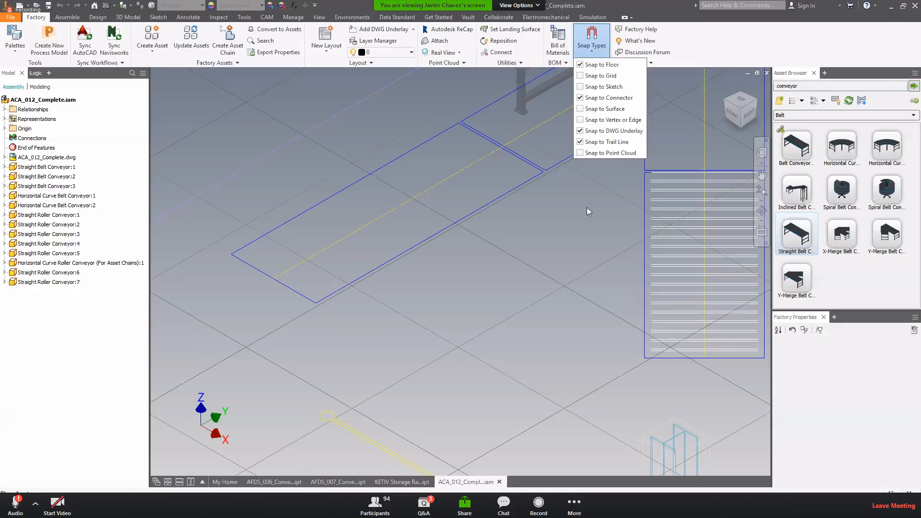
{"action": "left_click", "coordinate": [391, 310]}
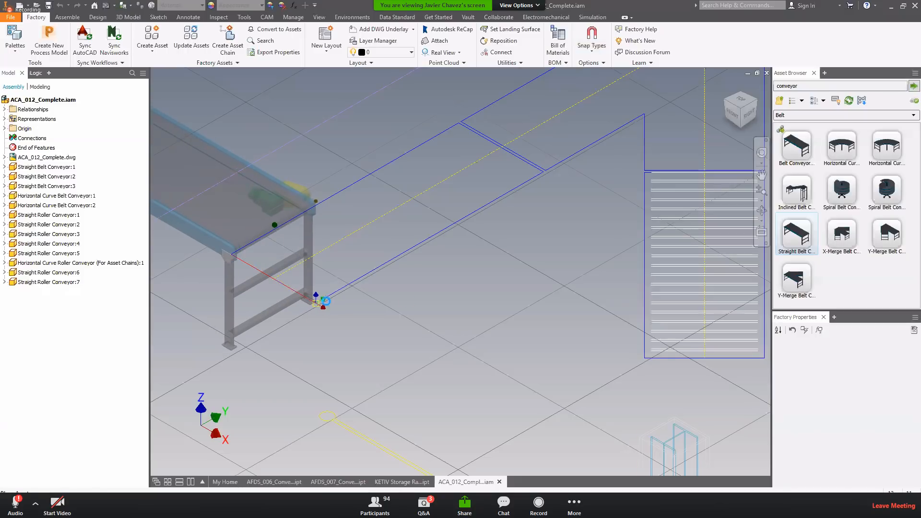
{"action": "left_click", "coordinate": [320, 304]}
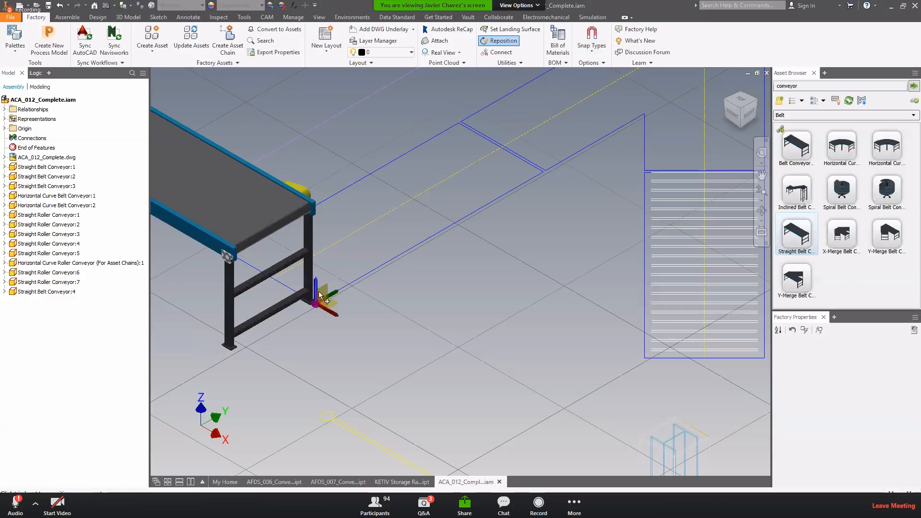
Step: Rotate the new straight belt conveyor to line up with the first segment of the flat outline and finish repositioning it
{"action": "left_click_drag", "start_coordinate": [317, 293], "coordinate": [195, 346]}
{"action": "scroll", "coordinate": [480, 331], "scroll_direction": "down", "scroll_amount": 3}
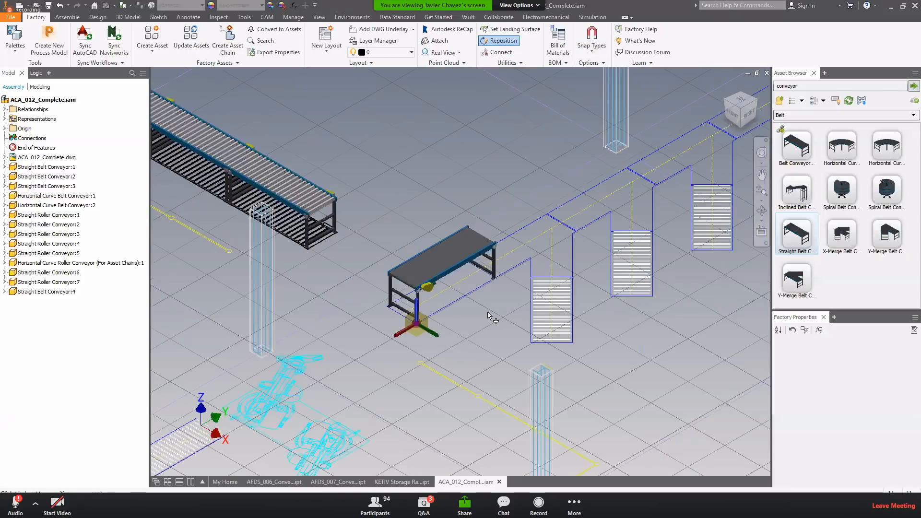
{"action": "scroll", "coordinate": [499, 312], "scroll_direction": "down", "scroll_amount": 3}
{"action": "right_click", "coordinate": [497, 332]}
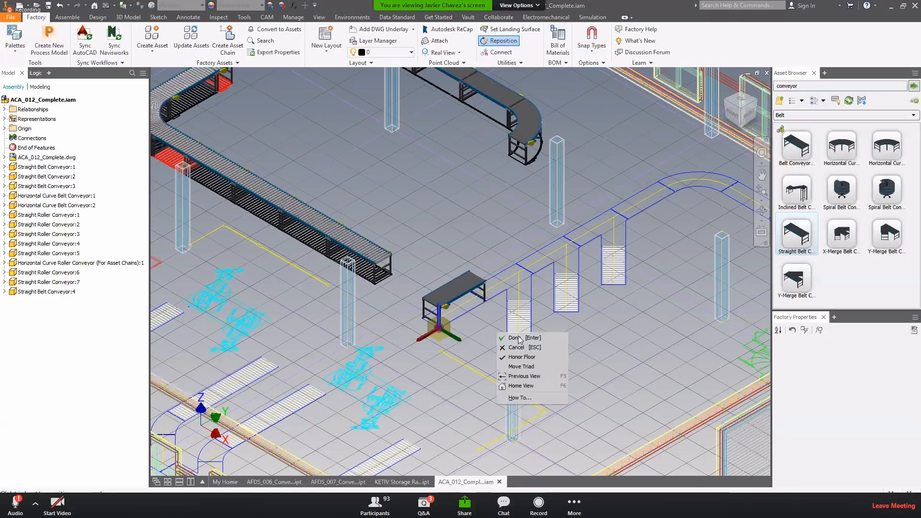
{"action": "left_click", "coordinate": [518, 340]}
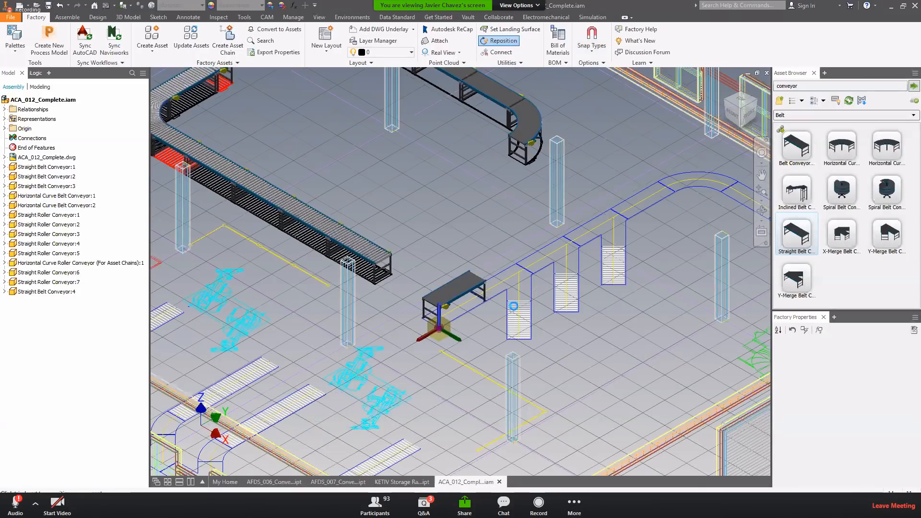
Step: Place three Y-Merge Belt Conveyor (Right) assets in a chain from the straight belt conveyor, following the outline's three branches
{"action": "double_click", "coordinate": [810, 230]}
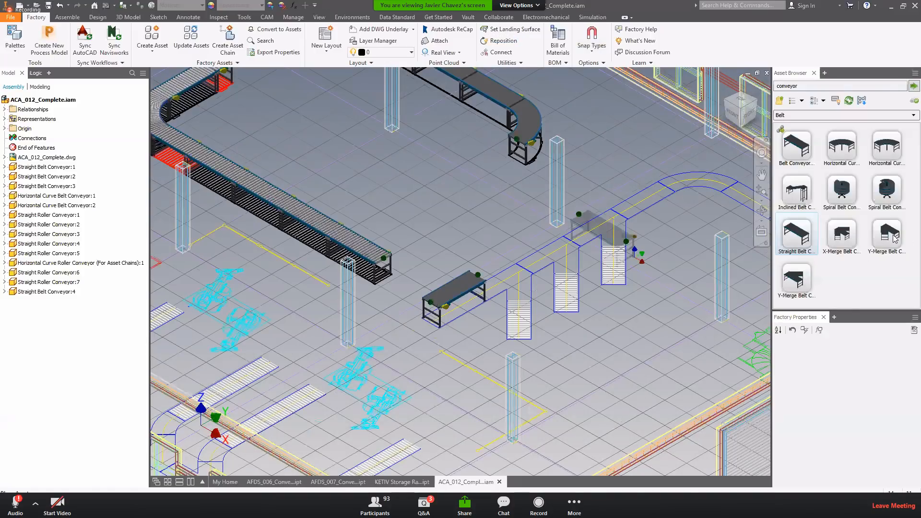
{"action": "left_click", "coordinate": [794, 280]}
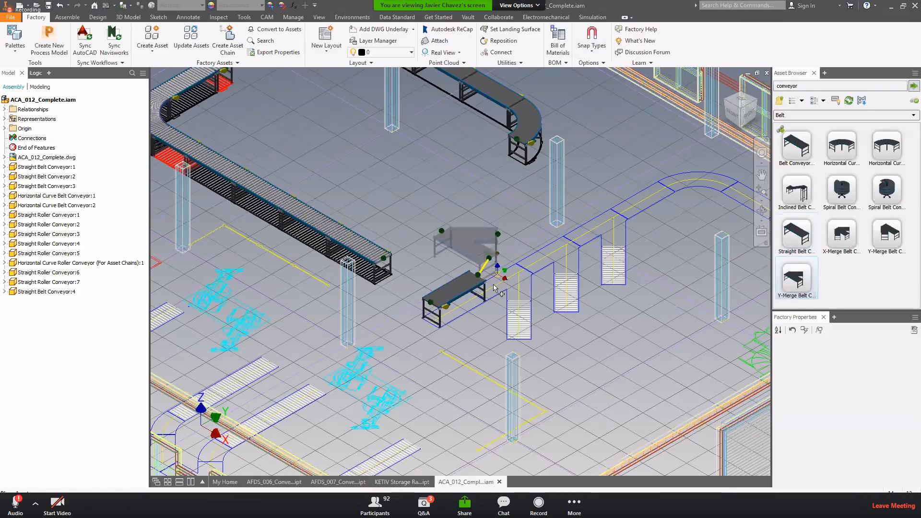
{"action": "left_click", "coordinate": [542, 262]}
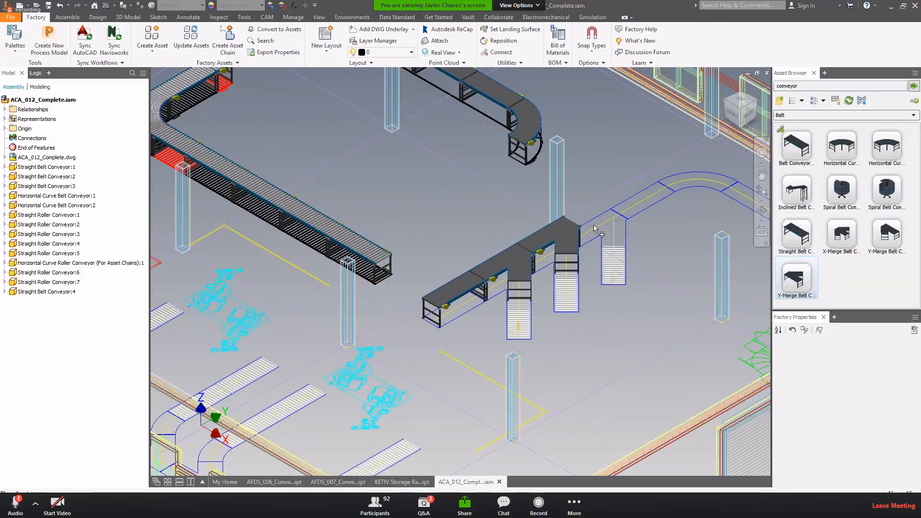
{"action": "left_click", "coordinate": [579, 235]}
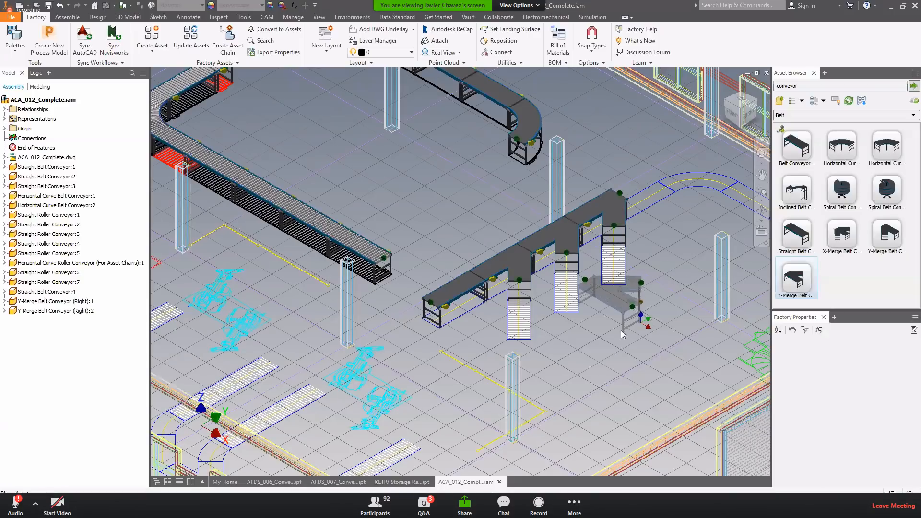
{"action": "key", "text": "Escape"}
Step: Examine the placed Y-merge belt conveyors and their fit to the flat outline from several angles
{"action": "scroll", "coordinate": [627, 332], "scroll_direction": "down", "scroll_amount": 3}
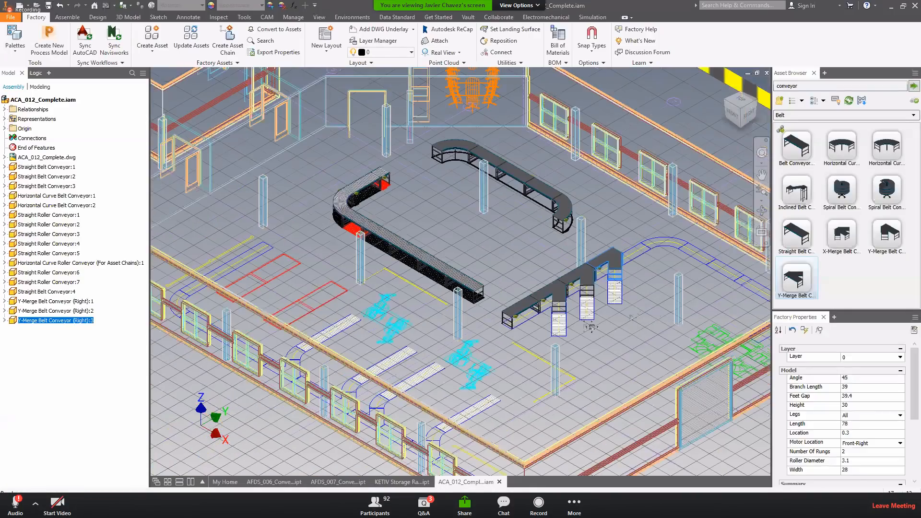
{"action": "scroll", "coordinate": [516, 305], "scroll_direction": "down", "scroll_amount": 2}
{"action": "scroll", "coordinate": [641, 327], "scroll_direction": "up", "scroll_amount": 5}
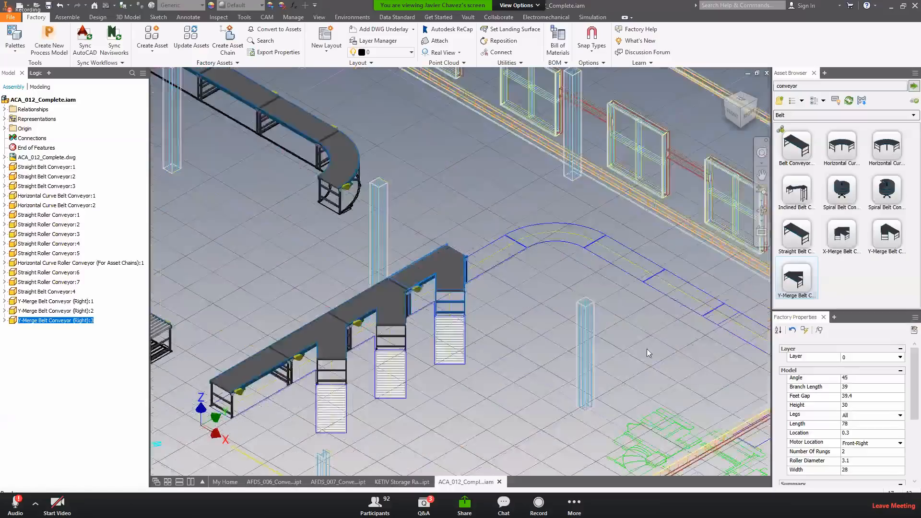
{"action": "middle_click_drag", "start_coordinate": [336, 199], "coordinate": [397, 202]}
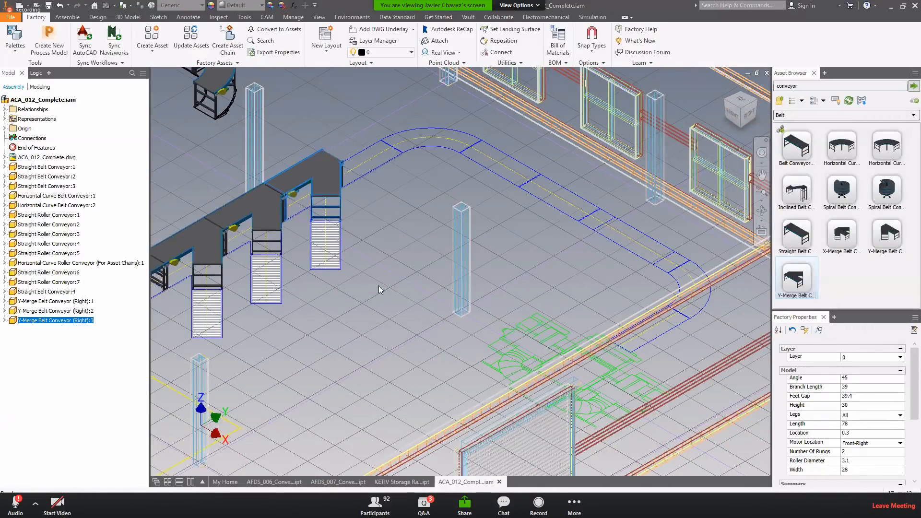
{"action": "scroll", "coordinate": [380, 290], "scroll_direction": "down", "scroll_amount": 3}
{"action": "middle_click_drag", "start_coordinate": [415, 280], "coordinate": [328, 277], "text": "shift"}
{"action": "left_click_drag", "start_coordinate": [328, 276], "coordinate": [325, 261], "text": "shift"}
{"action": "scroll", "coordinate": [324, 261], "scroll_direction": "up", "scroll_amount": 5}
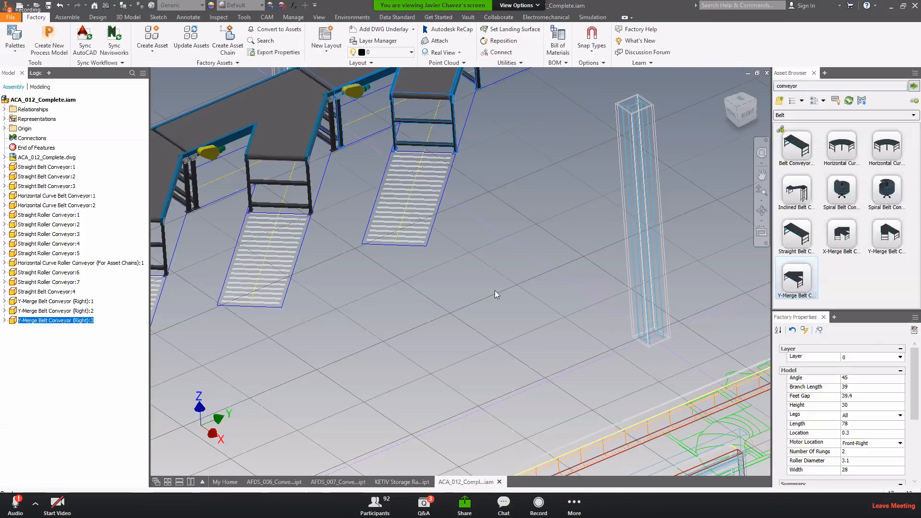
{"action": "scroll", "coordinate": [495, 290], "scroll_direction": "down", "scroll_amount": 3}
{"action": "scroll", "coordinate": [565, 281], "scroll_direction": "up", "scroll_amount": 2}
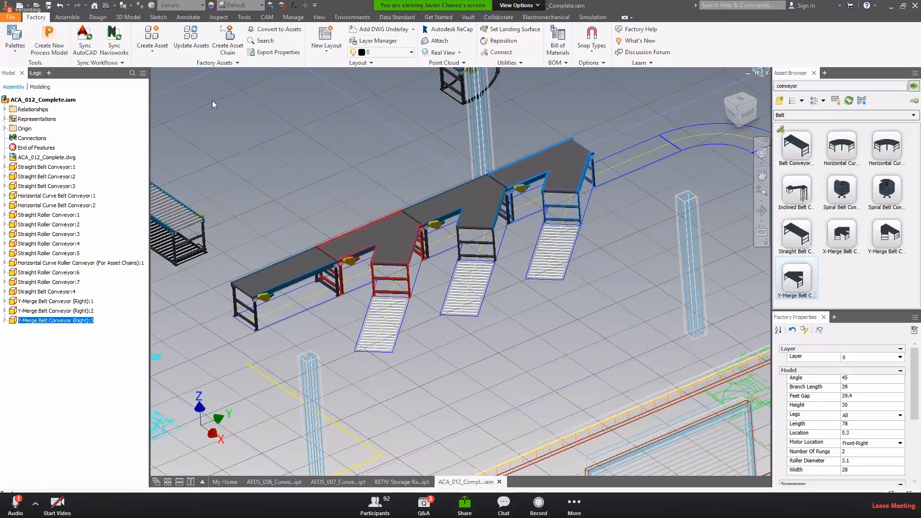
Step: Review the assembly tools, the remaining curved conveyor outline and the green machine outlines near the wall
{"action": "left_click", "coordinate": [67, 17]}
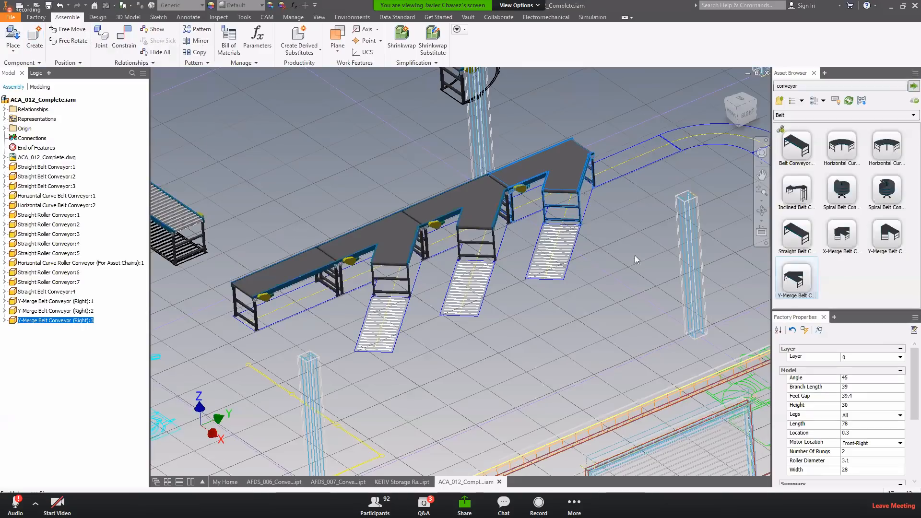
{"action": "middle_click_drag", "start_coordinate": [642, 289], "coordinate": [537, 304]}
{"action": "scroll", "coordinate": [535, 305], "scroll_direction": "down", "scroll_amount": 3}
{"action": "middle_click_drag", "start_coordinate": [605, 312], "coordinate": [451, 302]}
{"action": "middle_click_drag", "start_coordinate": [523, 266], "coordinate": [504, 274], "text": "shift"}
{"action": "scroll", "coordinate": [480, 264], "scroll_direction": "up", "scroll_amount": 4}
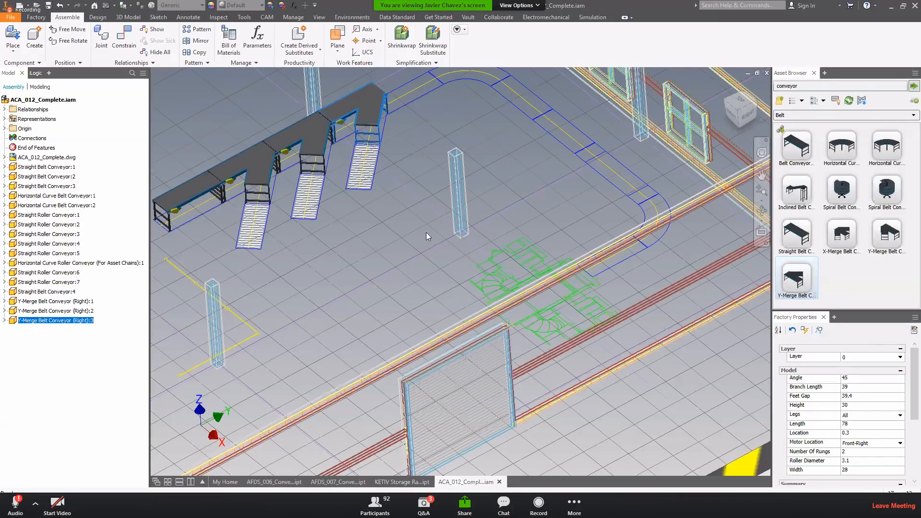
{"action": "middle_click_drag", "start_coordinate": [428, 232], "coordinate": [401, 214], "text": "shift"}
{"action": "middle_click_drag", "start_coordinate": [490, 334], "coordinate": [499, 321]}
{"action": "scroll", "coordinate": [500, 321], "scroll_direction": "up", "scroll_amount": 3}
{"action": "middle_click_drag", "start_coordinate": [461, 263], "coordinate": [493, 295]}
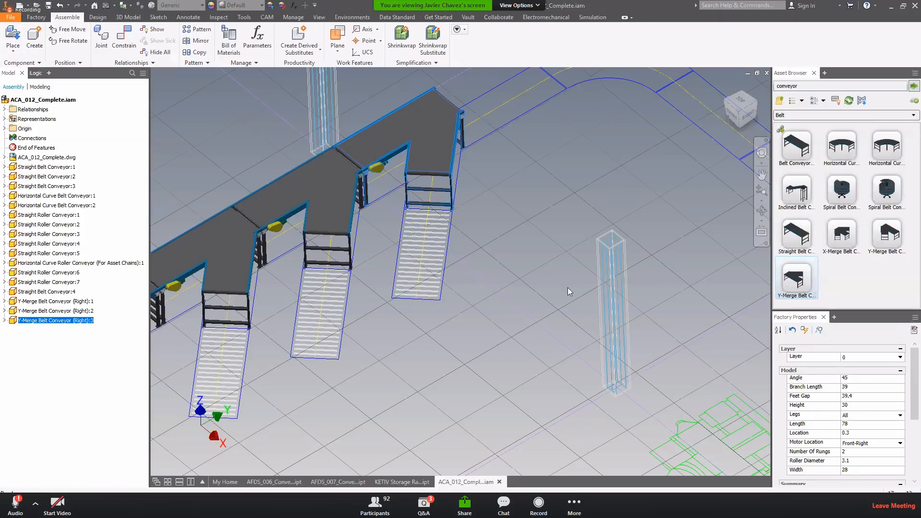
{"action": "scroll", "coordinate": [568, 287], "scroll_direction": "down", "scroll_amount": 3}
{"action": "mouse_move", "coordinate": [579, 290]}
{"action": "middle_mouse_down"}
{"action": "mouse_move", "coordinate": [518, 246]}
{"action": "mouse_move", "coordinate": [473, 270]}
{"action": "mouse_move", "coordinate": [474, 279]}
{"action": "mouse_move", "coordinate": [422, 251]}
{"action": "middle_mouse_up"}
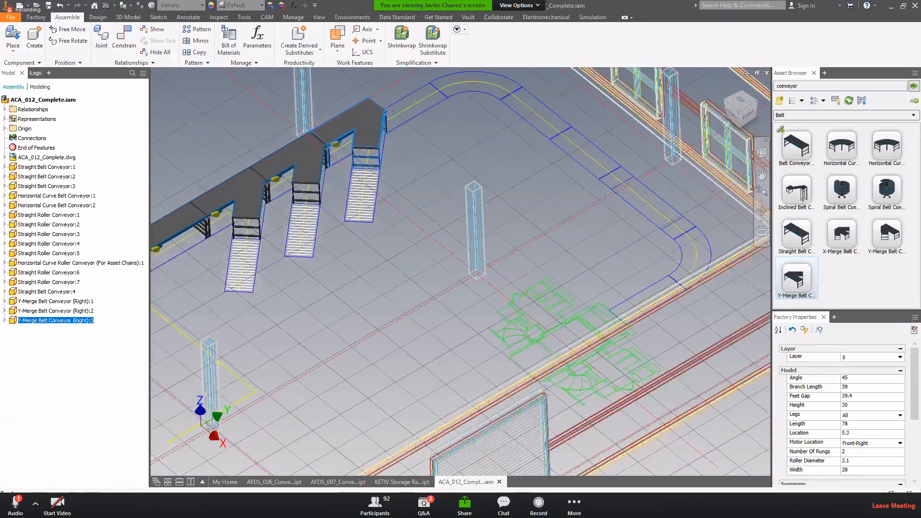
{"action": "key", "text": "ctrl+2"}
{"action": "left_click_drag", "start_coordinate": [576, 287], "coordinate": [625, 207], "text": "ctrl+shift"}
Step: Insert the Blower.ipt - Shortcut file from the workspace as an external model in the factory layout
{"action": "left_click", "coordinate": [36, 17]}
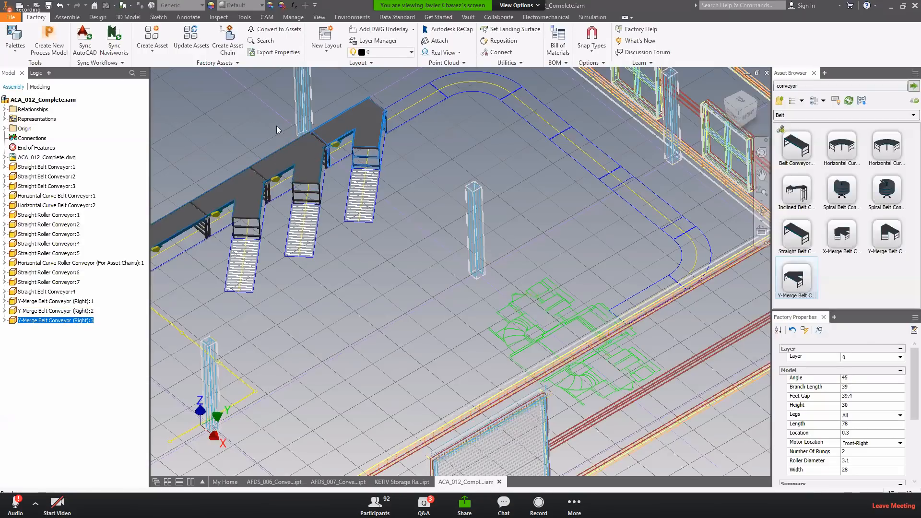
{"action": "left_click", "coordinate": [216, 63]}
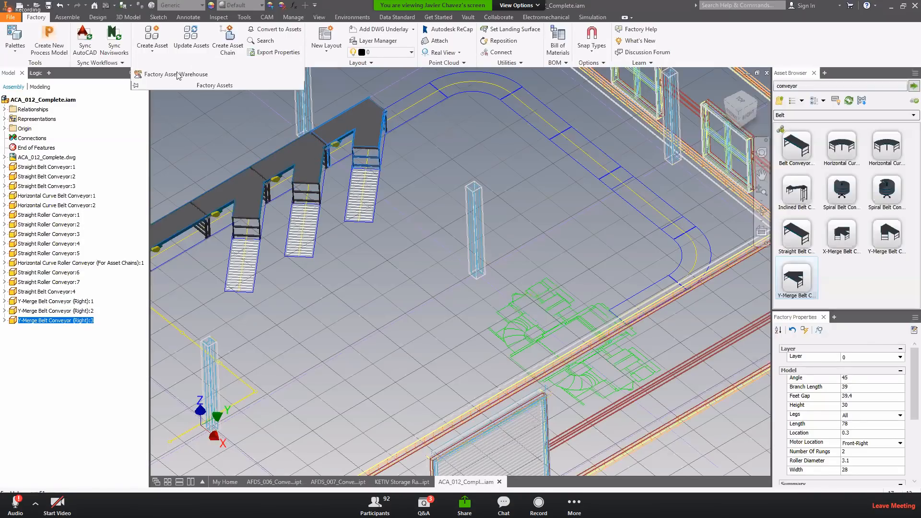
{"action": "left_click", "coordinate": [475, 118]}
{"action": "left_click", "coordinate": [379, 65]}
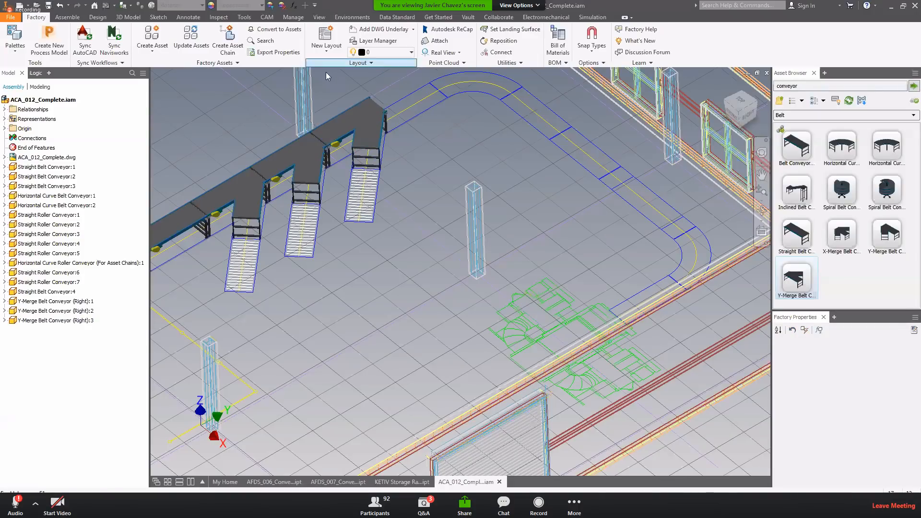
{"action": "left_click", "coordinate": [327, 65]}
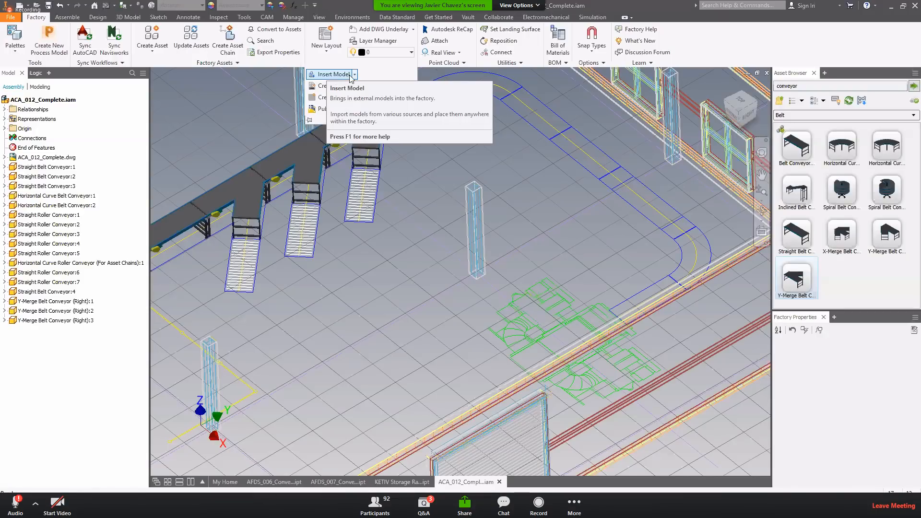
{"action": "left_click", "coordinate": [354, 75]}
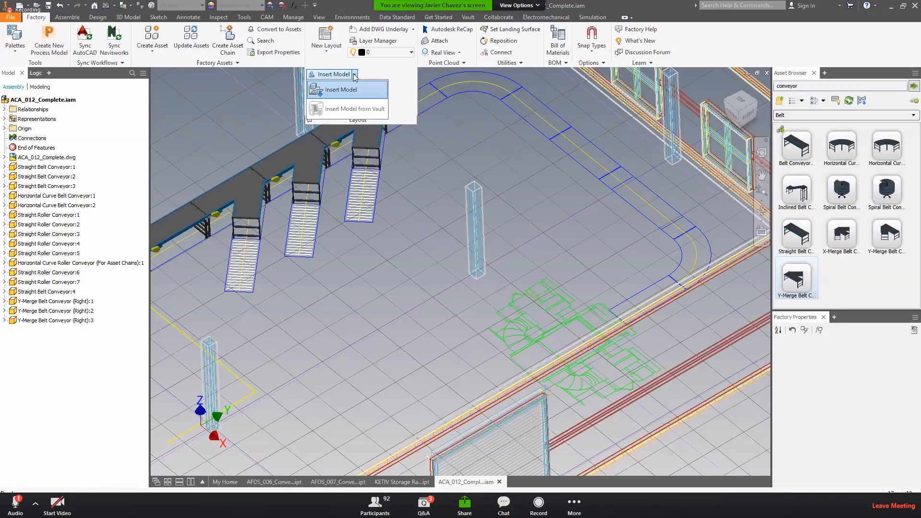
{"action": "left_click", "coordinate": [330, 91]}
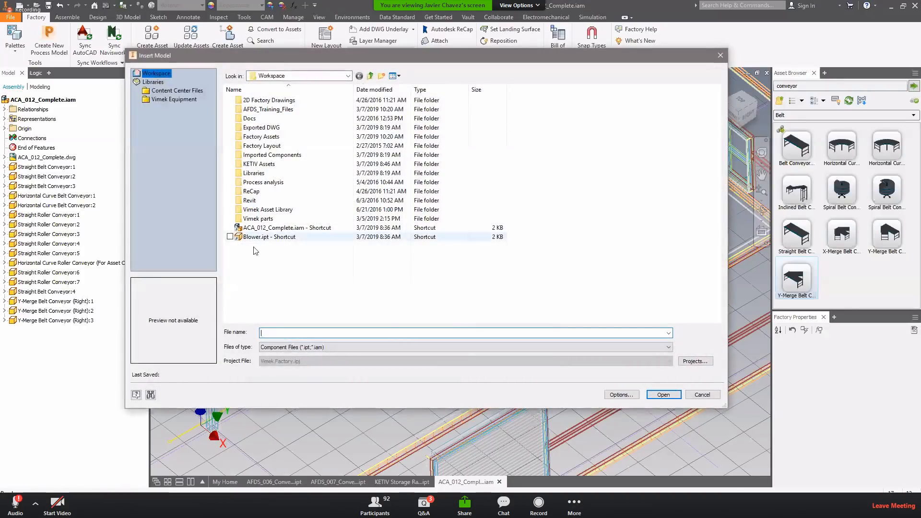
{"action": "left_click", "coordinate": [252, 237]}
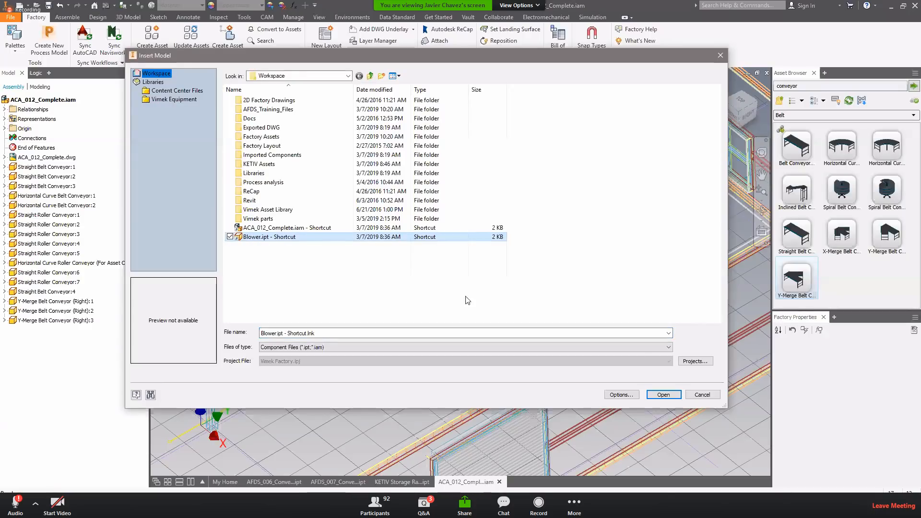
{"action": "left_click", "coordinate": [669, 398]}
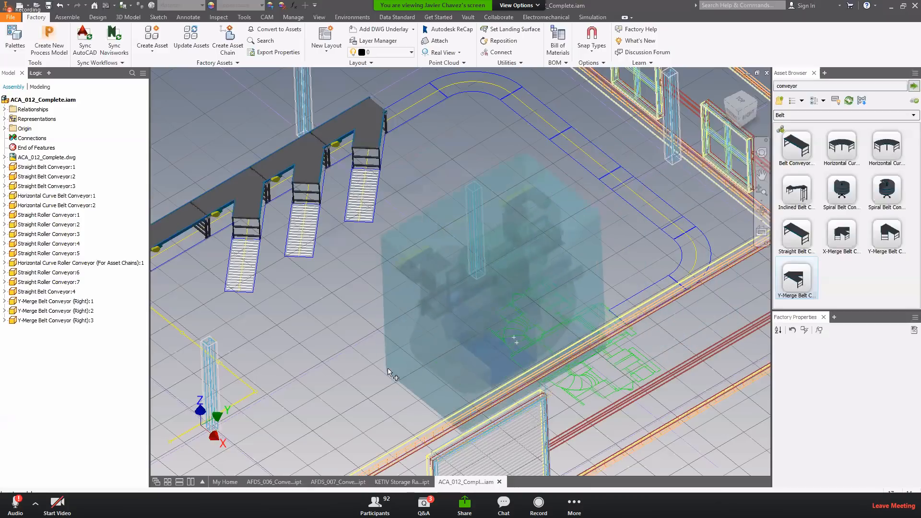
Step: Place the blower on the floor beside the green machine outlines, previewing the XZ and YZ orientations and keeping XY
{"action": "left_click", "coordinate": [408, 347]}
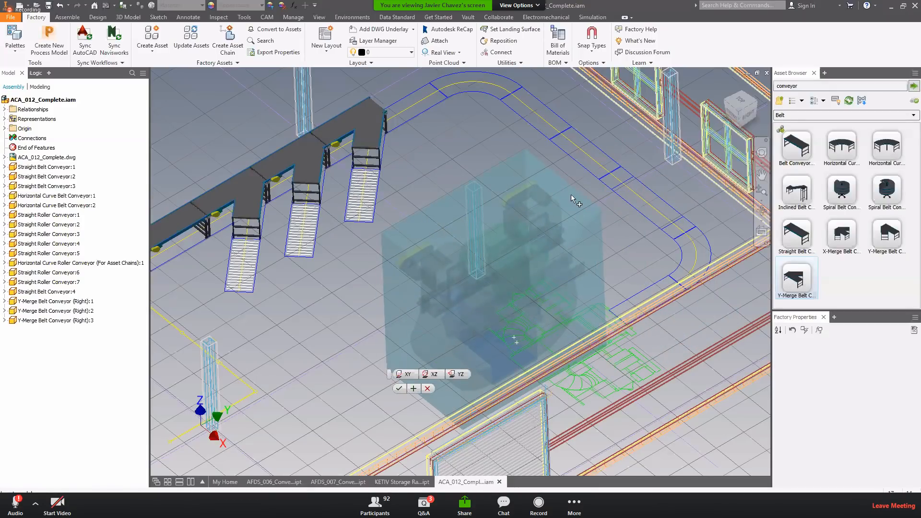
{"action": "left_click", "coordinate": [435, 378]}
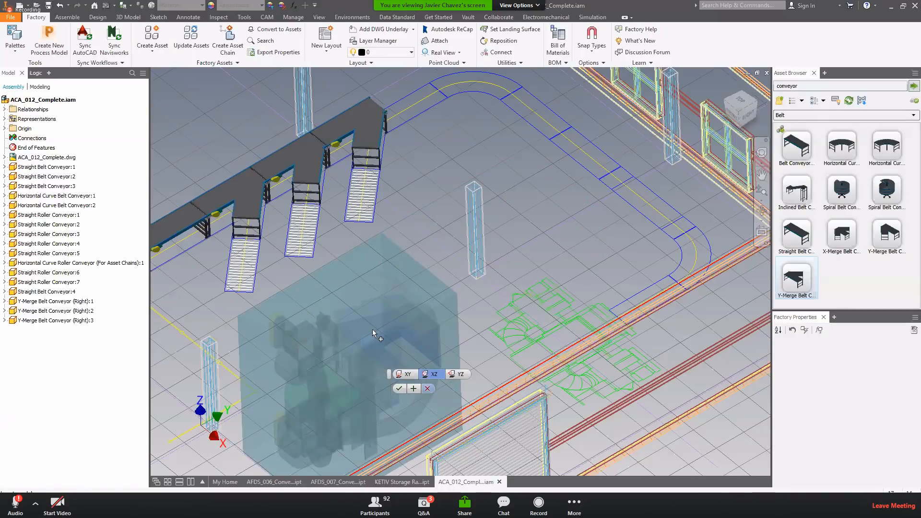
{"action": "left_click", "coordinate": [463, 376]}
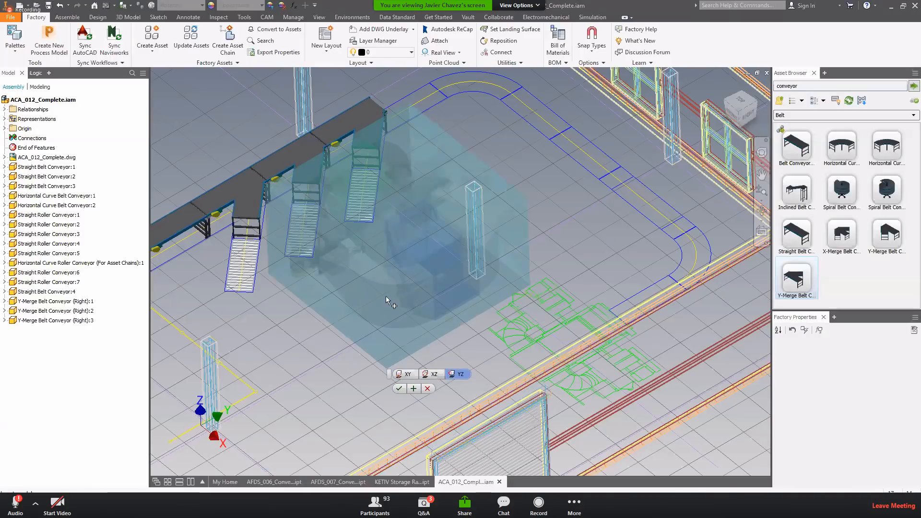
{"action": "left_click", "coordinate": [407, 376]}
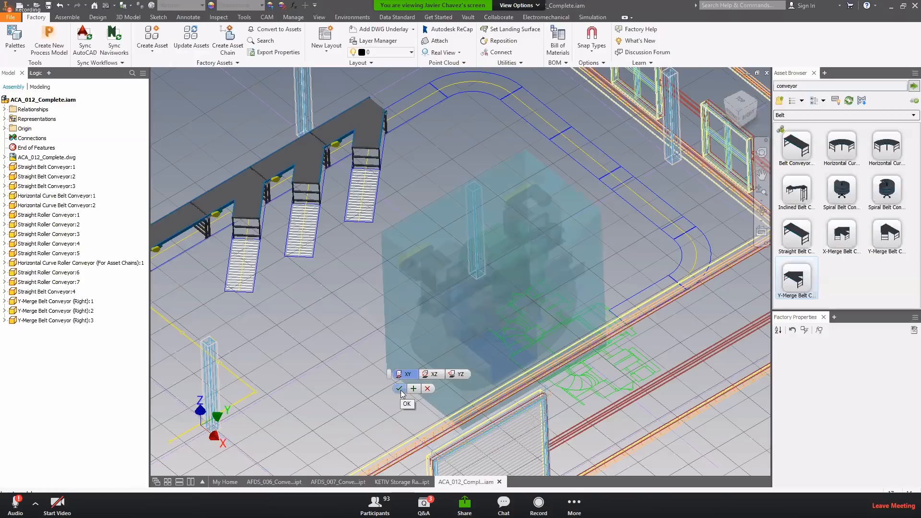
{"action": "left_click", "coordinate": [400, 390]}
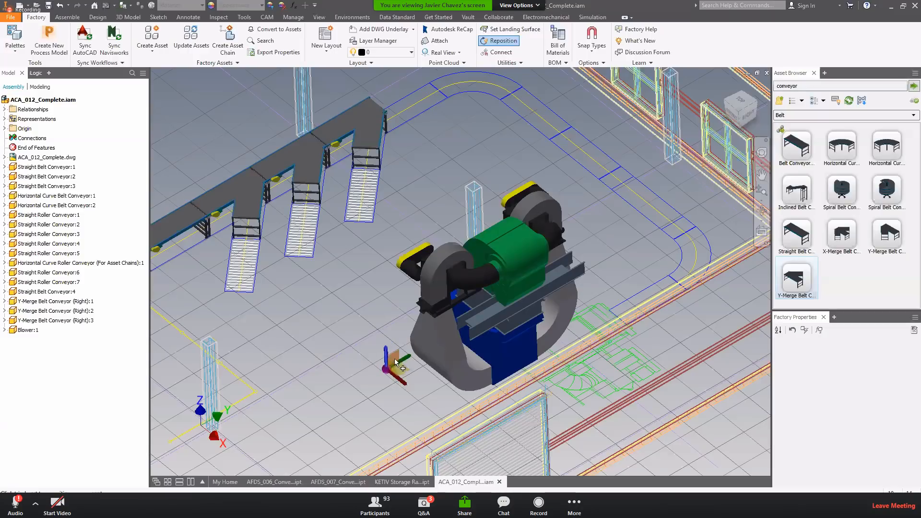
Step: Try to rotate the blower and move it along the floor towards the green machine outlines
{"action": "left_click_drag", "start_coordinate": [390, 358], "coordinate": [439, 319]}
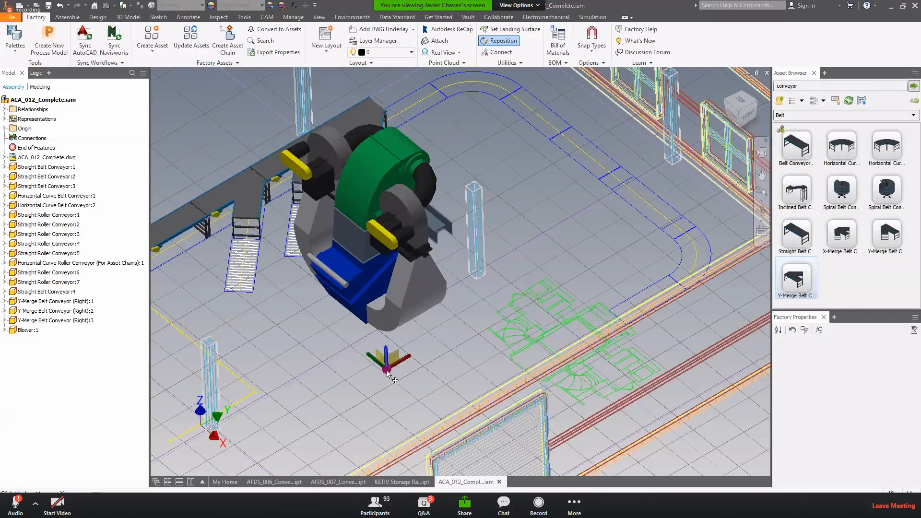
{"action": "left_click_drag", "start_coordinate": [390, 372], "coordinate": [570, 420]}
{"action": "left_click", "coordinate": [584, 406]}
{"action": "key", "text": "Return"}
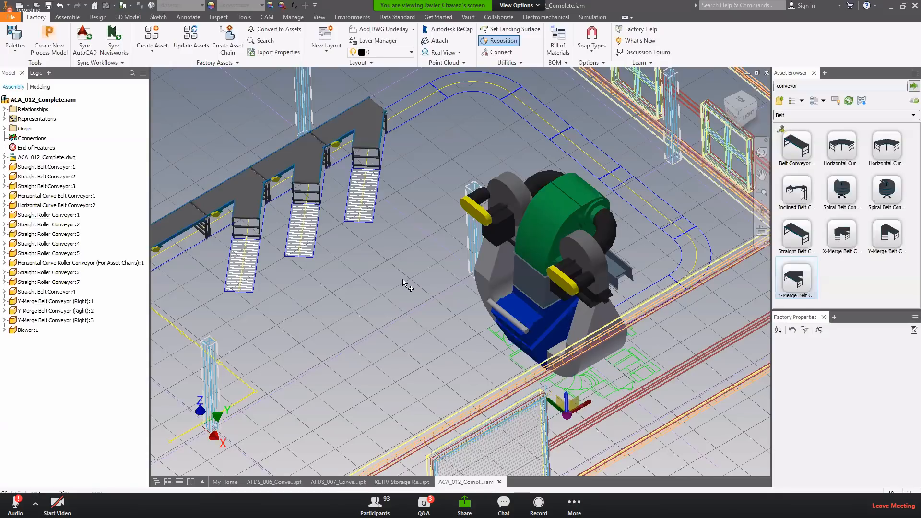
{"action": "left_click_drag", "start_coordinate": [389, 168], "coordinate": [459, 225], "text": "ctrl+shift"}
{"action": "mouse_move", "coordinate": [339, 152]}
{"action": "left_mouse_down", "text": "ctrl+shift"}
{"action": "mouse_move", "coordinate": [338, 188]}
{"action": "mouse_move", "coordinate": [395, 202]}
{"action": "left_mouse_up", "text": "ctrl+shift"}
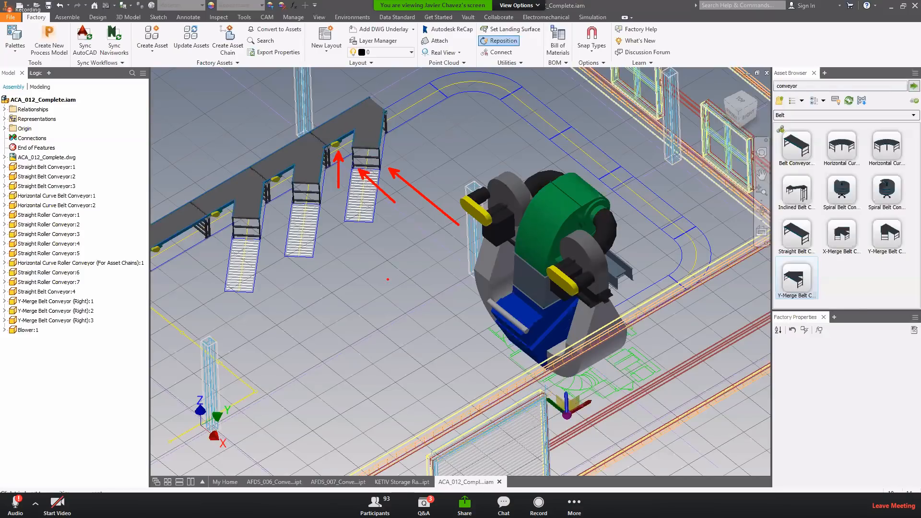
{"action": "key", "text": "Escape"}
{"action": "key", "text": "Escape"}
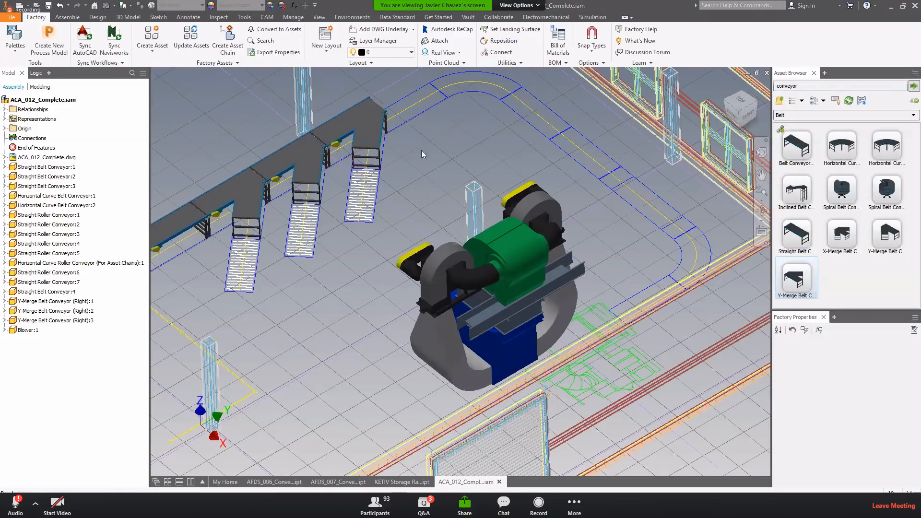
Step: Switch to the AFDS_006_Conveyor_Straight.ipt part and examine the connector points at both ends of the belt
{"action": "left_click", "coordinate": [367, 149]}
{"action": "left_click", "coordinate": [289, 482]}
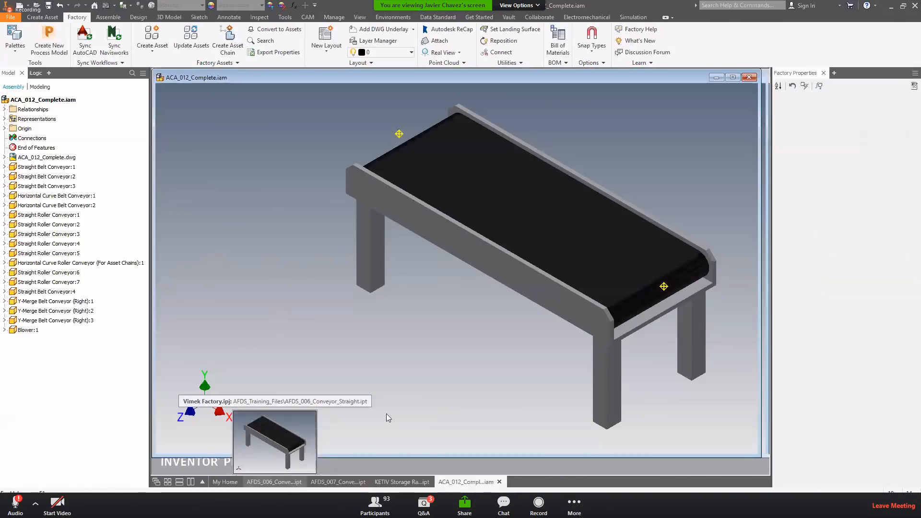
{"action": "middle_click_drag", "start_coordinate": [446, 338], "coordinate": [391, 374]}
{"action": "middle_click_drag", "start_coordinate": [671, 205], "coordinate": [652, 164]}
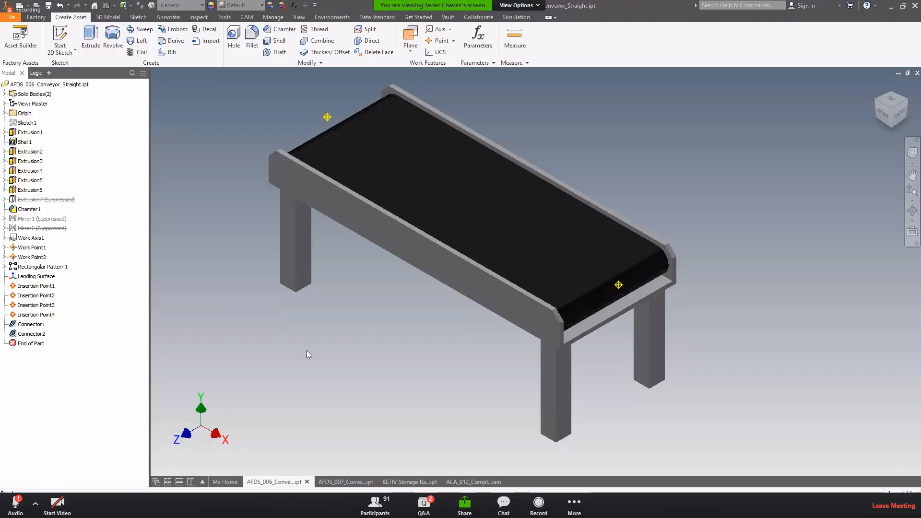
{"action": "middle_click_drag", "start_coordinate": [370, 358], "coordinate": [378, 374]}
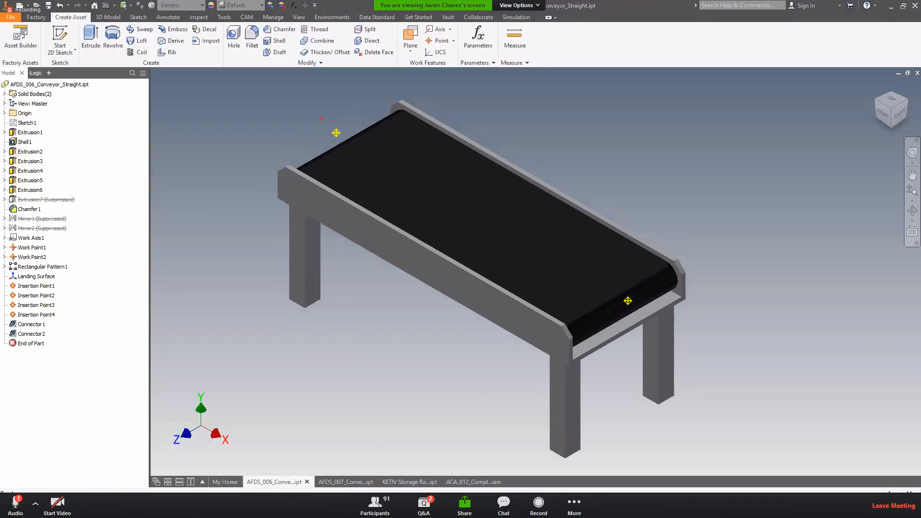
{"action": "left_click_drag", "start_coordinate": [337, 126], "coordinate": [352, 74], "text": "ctrl+shift"}
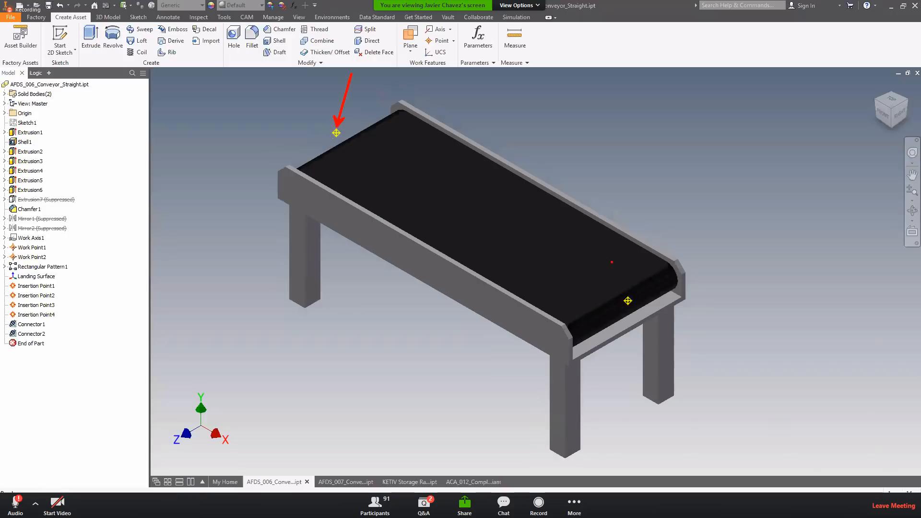
{"action": "left_click_drag", "start_coordinate": [631, 303], "coordinate": [759, 343]}
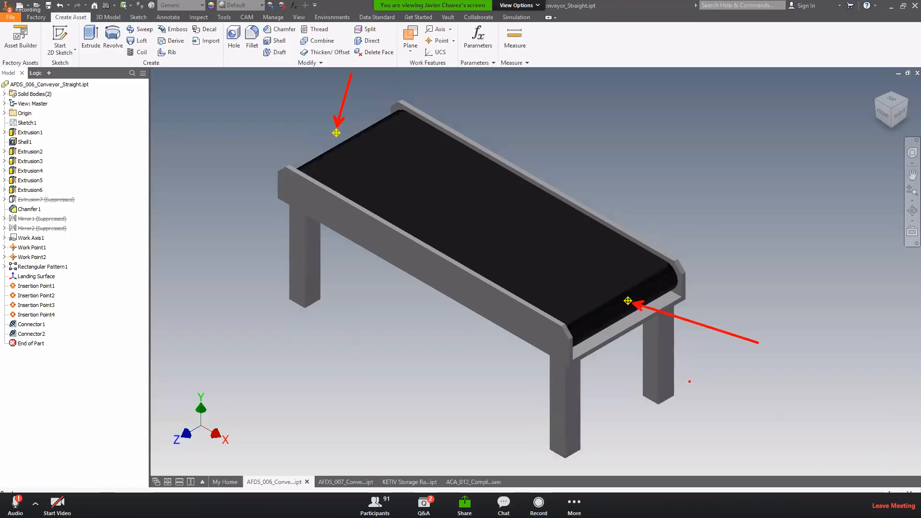
{"action": "key", "text": "Escape"}
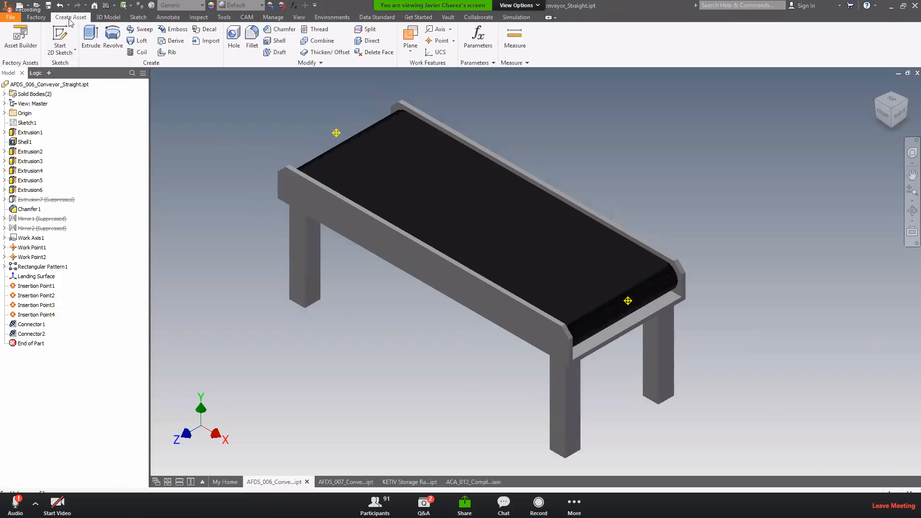
Step: Enter the Asset Builder for the straight conveyor and examine its landing surface beneath the legs from several angles
{"action": "left_click", "coordinate": [21, 41]}
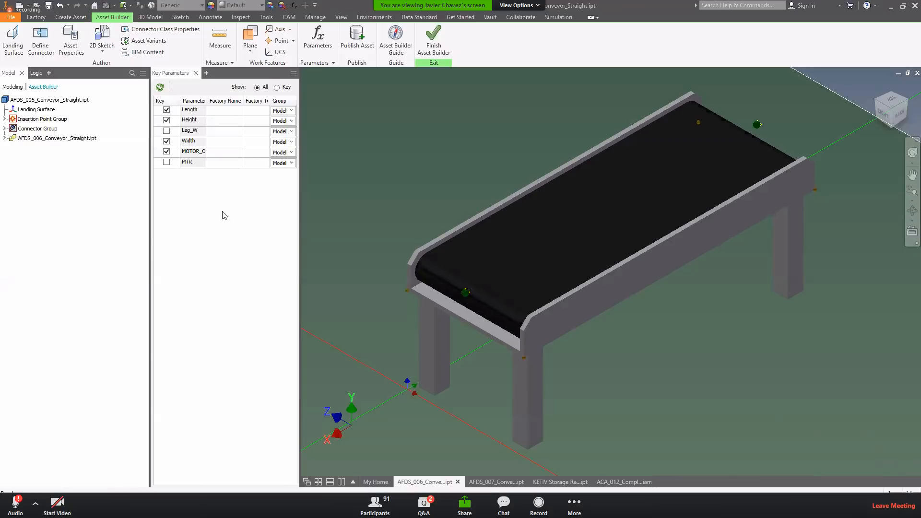
{"action": "left_click", "coordinate": [18, 46]}
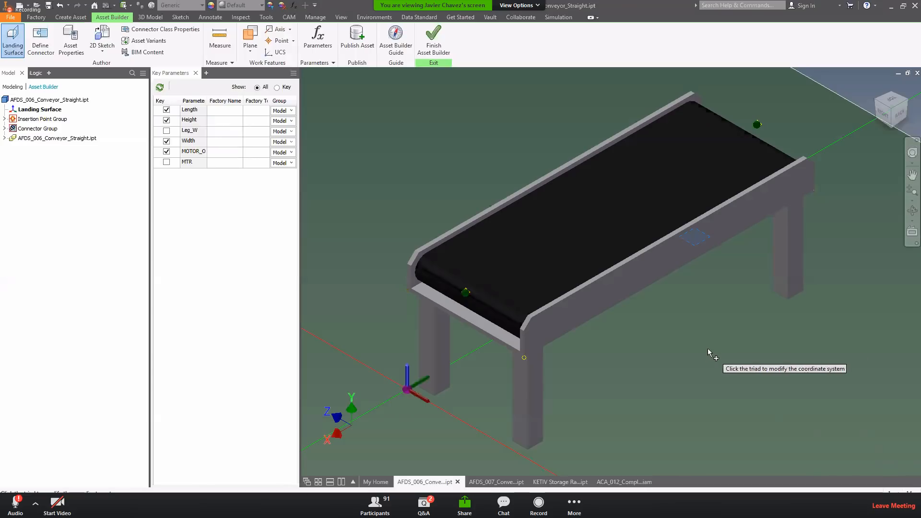
{"action": "middle_click_drag", "start_coordinate": [707, 348], "coordinate": [720, 312], "text": "shift"}
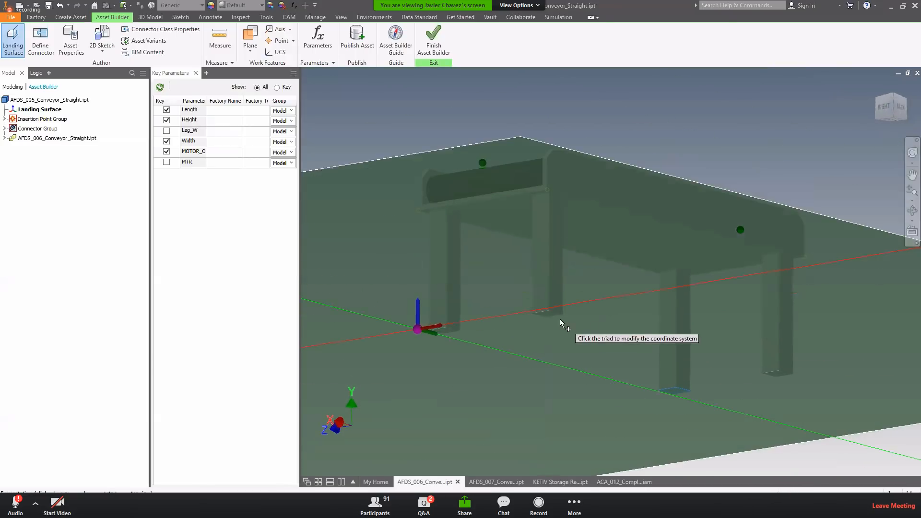
{"action": "scroll", "coordinate": [547, 312], "scroll_direction": "down", "scroll_amount": 5}
{"action": "scroll", "coordinate": [543, 308], "scroll_direction": "up", "scroll_amount": 6}
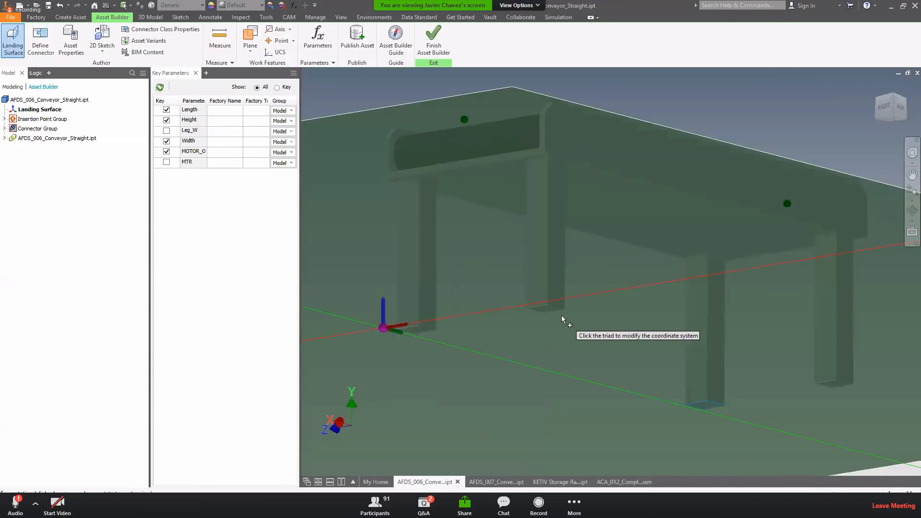
{"action": "middle_click_drag", "start_coordinate": [638, 305], "coordinate": [604, 305], "text": "shift"}
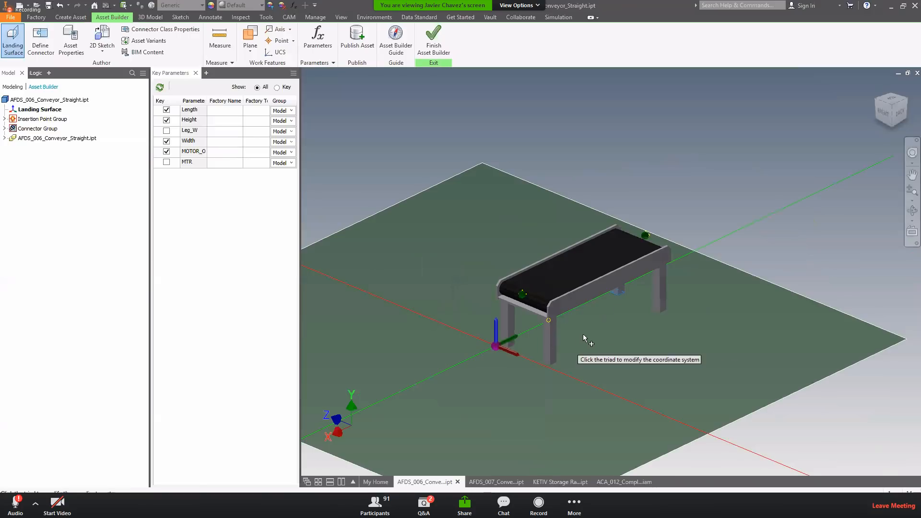
{"action": "middle_click_drag", "start_coordinate": [541, 357], "coordinate": [580, 338], "text": "shift"}
{"action": "scroll", "coordinate": [610, 363], "scroll_direction": "down", "scroll_amount": 8}
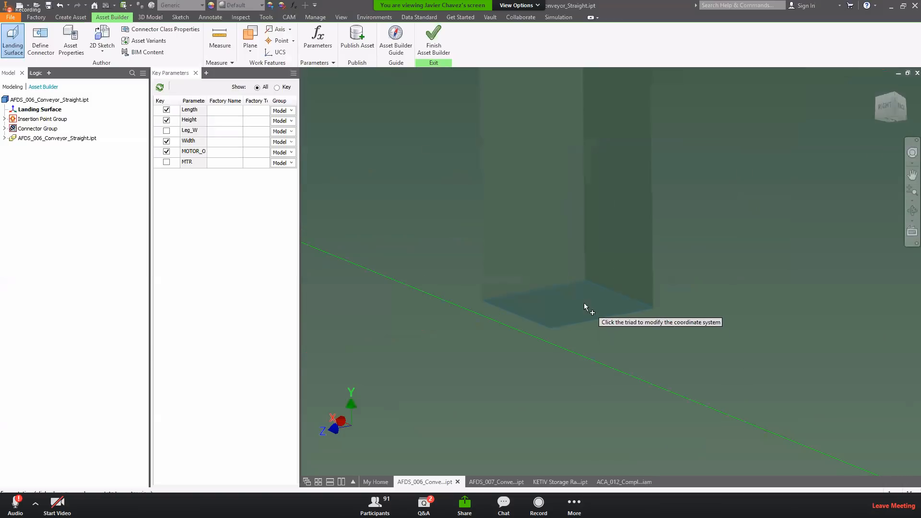
{"action": "scroll", "coordinate": [580, 300], "scroll_direction": "up", "scroll_amount": 8}
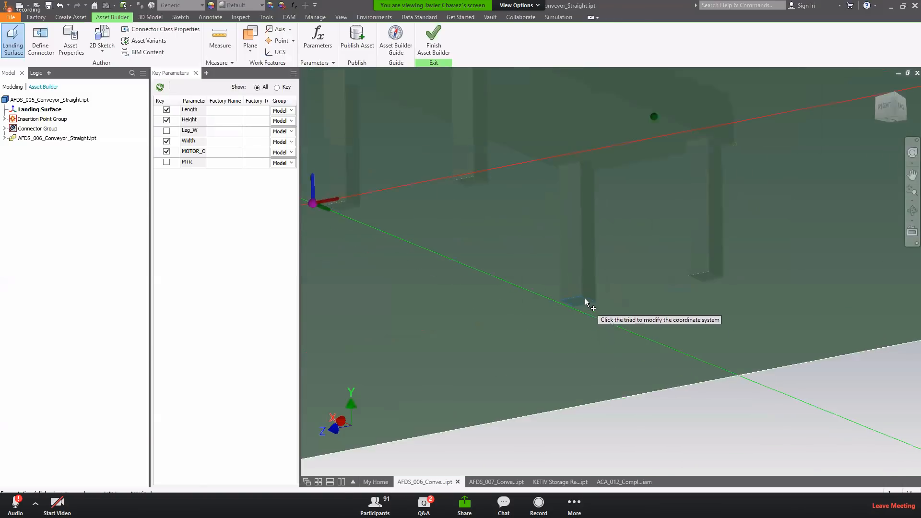
{"action": "middle_click_drag", "start_coordinate": [612, 307], "coordinate": [599, 326], "text": "shift"}
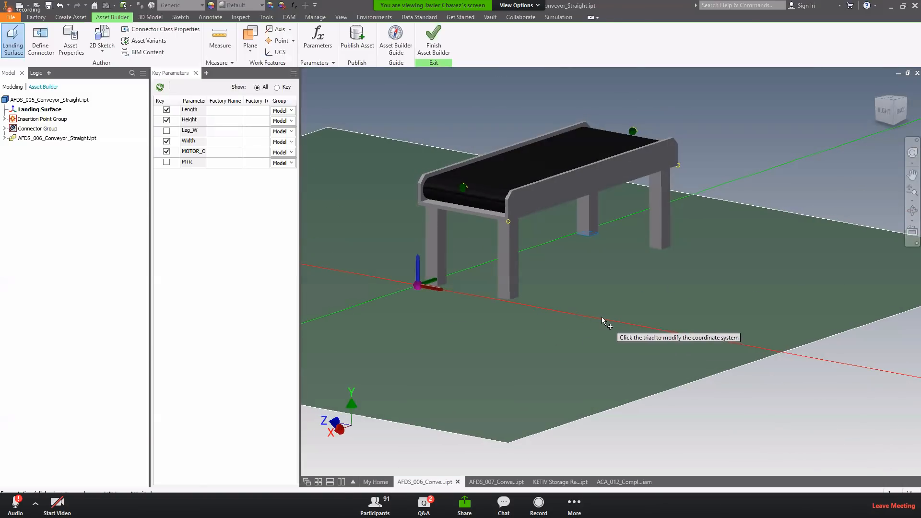
{"action": "key", "text": "Escape"}
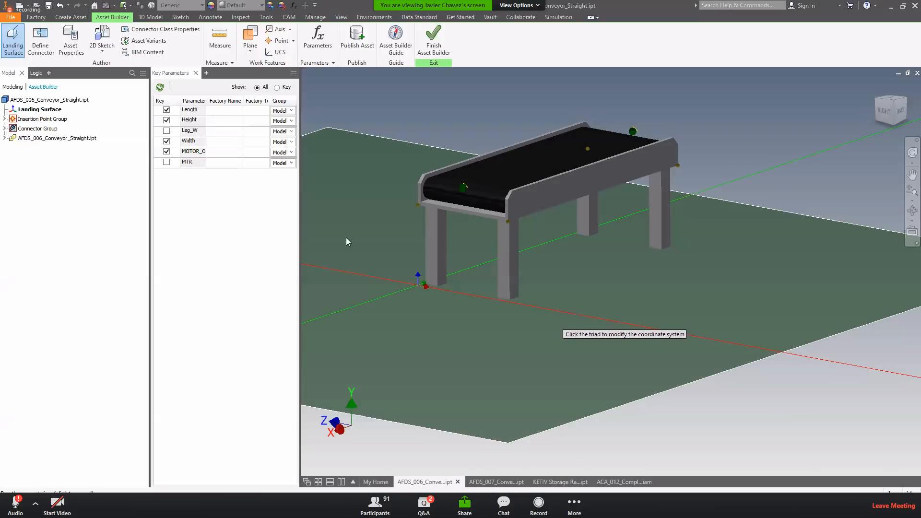
Step: Start defining a connector on the point at the middle of the belt's near end
{"action": "left_click", "coordinate": [40, 43]}
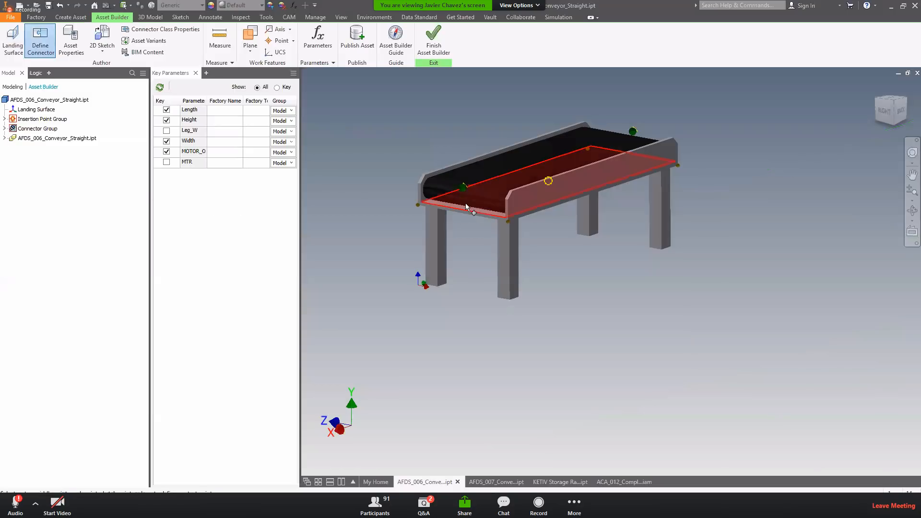
{"action": "scroll", "coordinate": [460, 190], "scroll_direction": "up", "scroll_amount": 6}
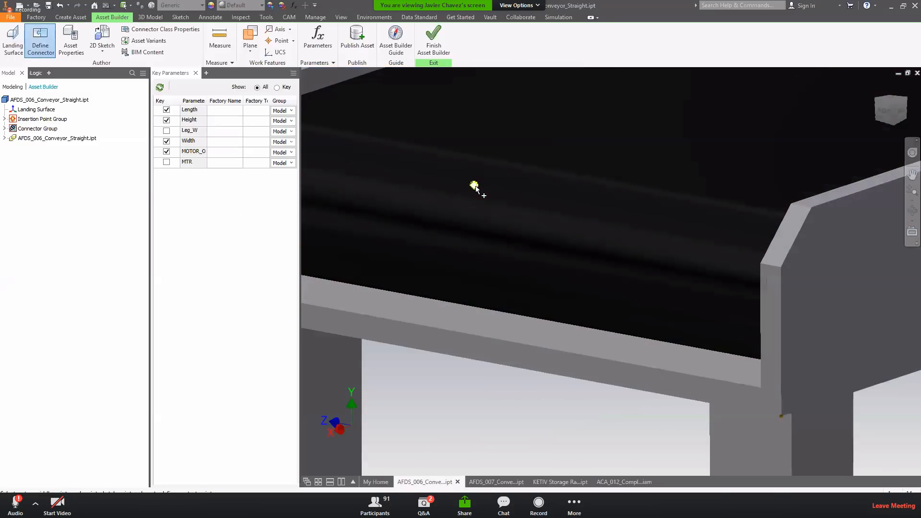
{"action": "left_click", "coordinate": [475, 188]}
{"action": "scroll", "coordinate": [527, 242], "scroll_direction": "down", "scroll_amount": 3}
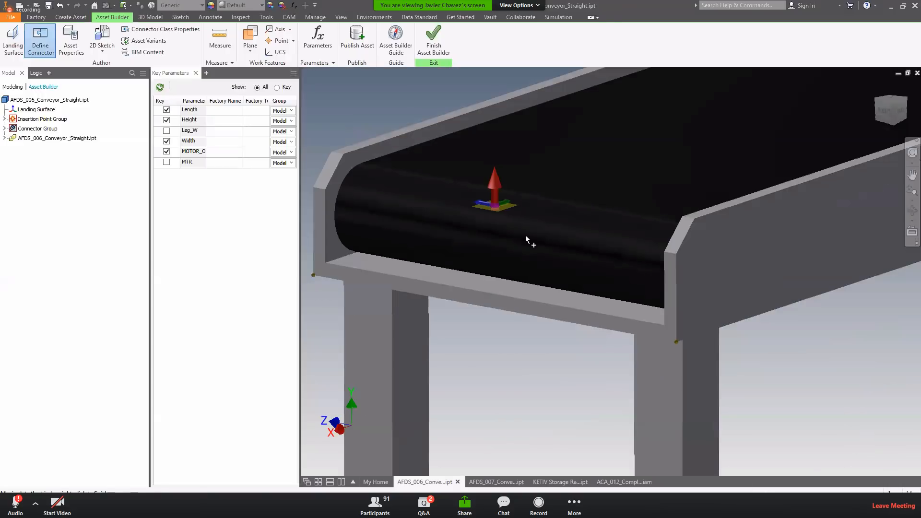
{"action": "scroll", "coordinate": [525, 238], "scroll_direction": "down", "scroll_amount": 2}
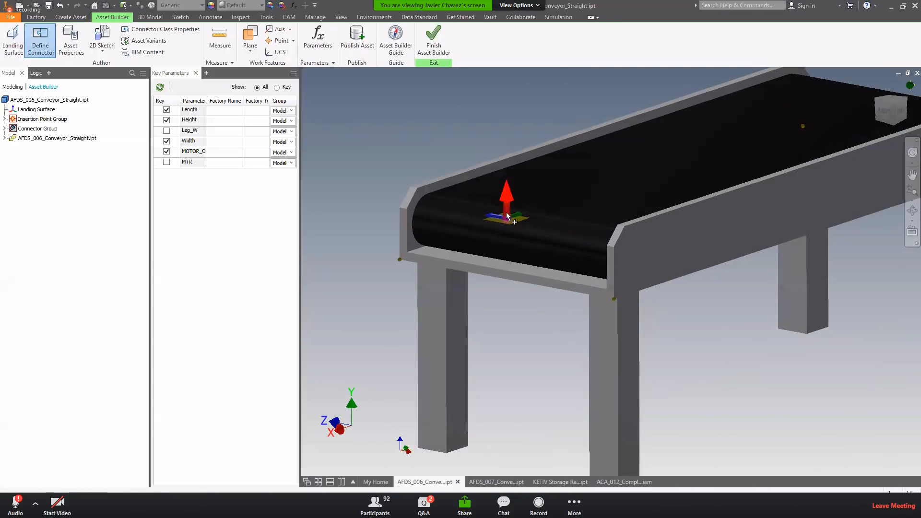
{"action": "scroll", "coordinate": [505, 238], "scroll_direction": "down", "scroll_amount": 2}
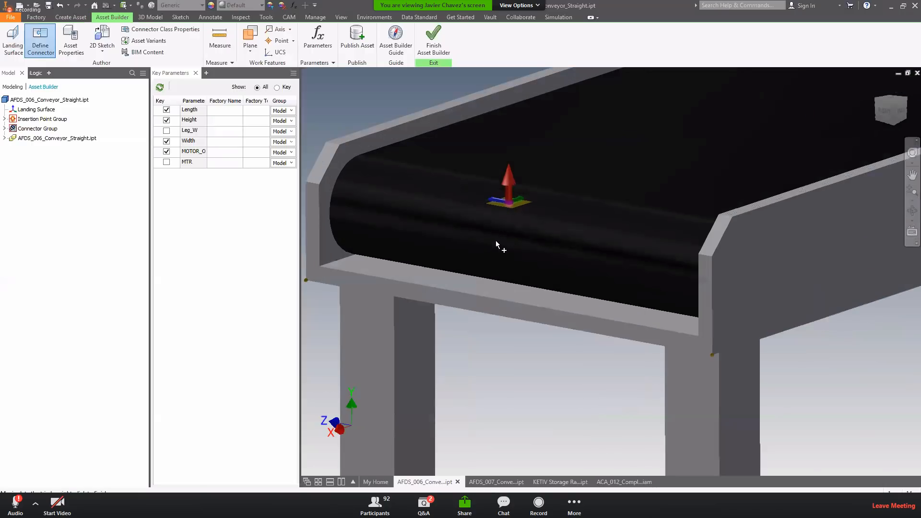
Step: Align the connector's red axis with the frame's end face and its blue axis with the belt's top face, and end the connector definition
{"action": "left_click", "coordinate": [507, 178]}
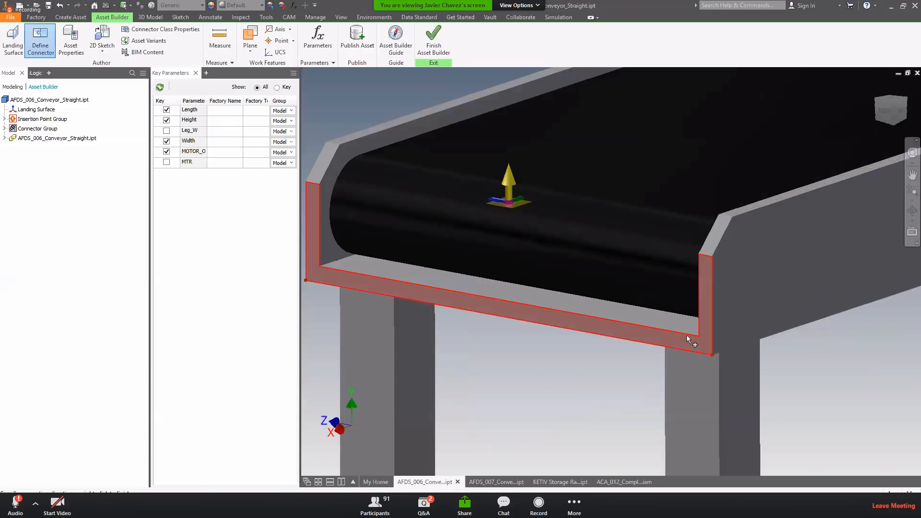
{"action": "left_click", "coordinate": [694, 345]}
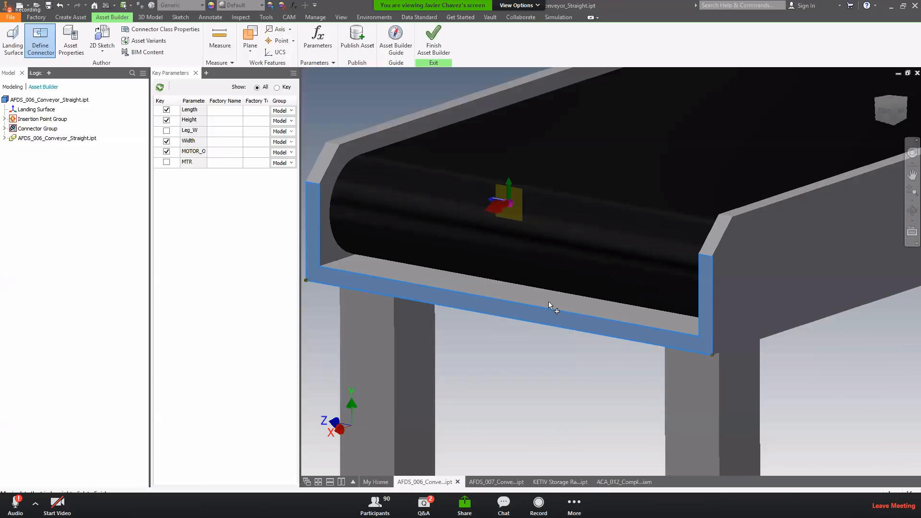
{"action": "left_click", "coordinate": [491, 203]}
{"action": "left_click", "coordinate": [683, 178]}
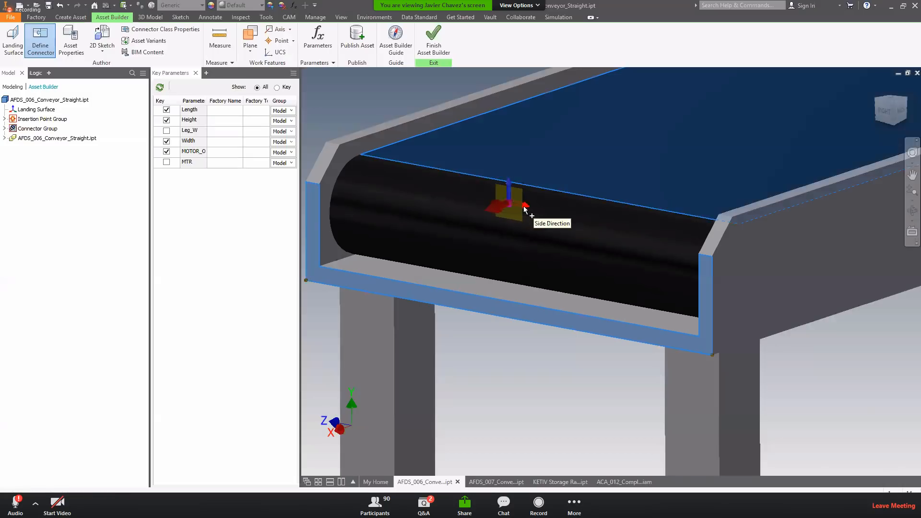
{"action": "scroll", "coordinate": [555, 329], "scroll_direction": "up", "scroll_amount": 5}
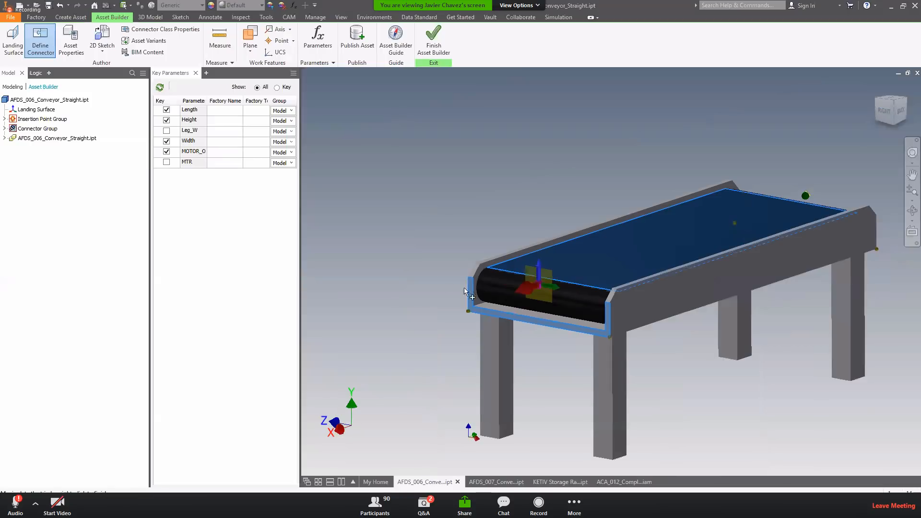
{"action": "right_click", "coordinate": [393, 257]}
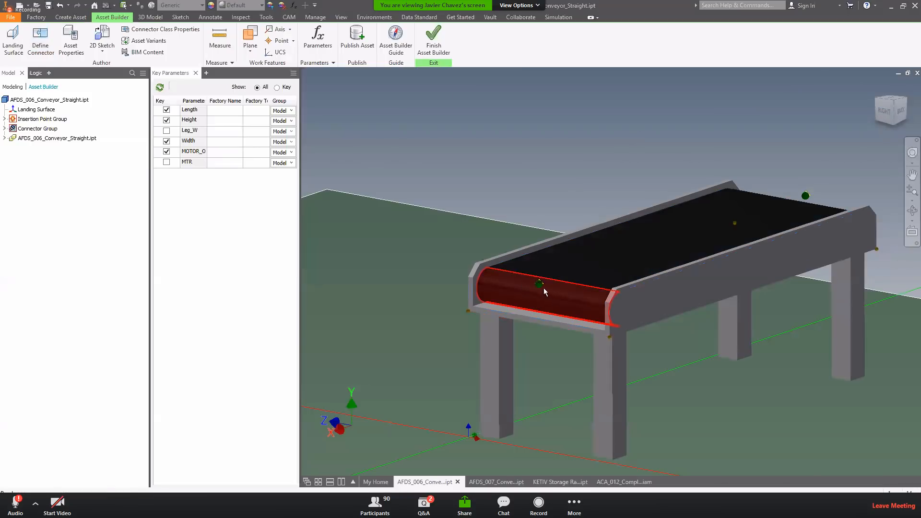
{"action": "middle_click_drag", "start_coordinate": [482, 317], "coordinate": [671, 343], "text": "shift"}
{"action": "scroll", "coordinate": [718, 251], "scroll_direction": "down", "scroll_amount": 4}
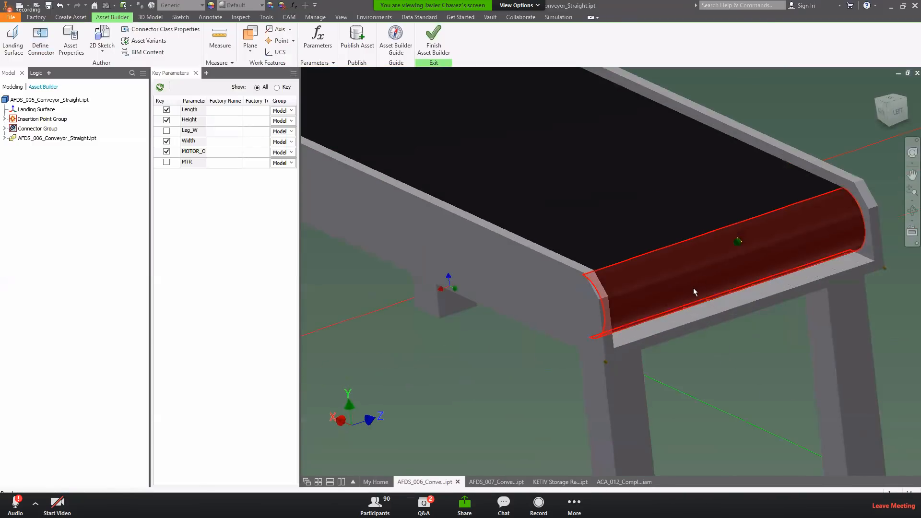
{"action": "scroll", "coordinate": [693, 288], "scroll_direction": "up", "scroll_amount": 6}
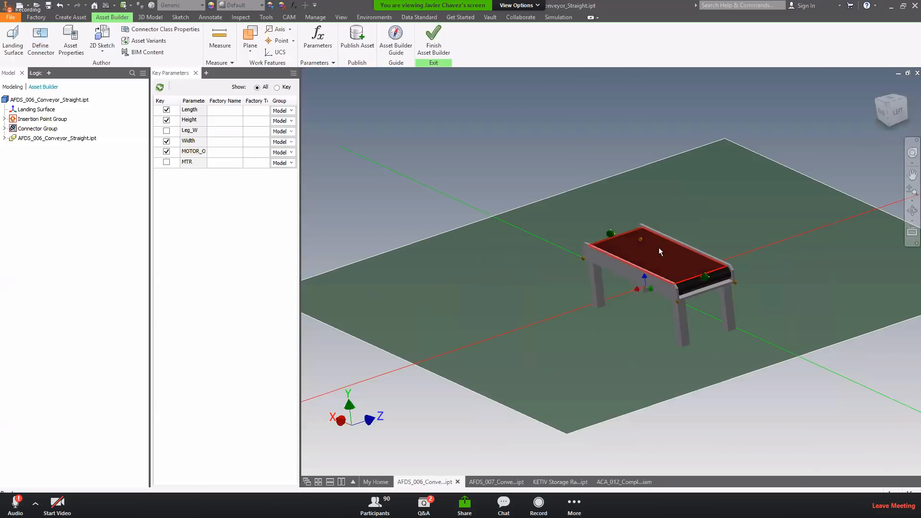
{"action": "scroll", "coordinate": [701, 298], "scroll_direction": "down", "scroll_amount": 3}
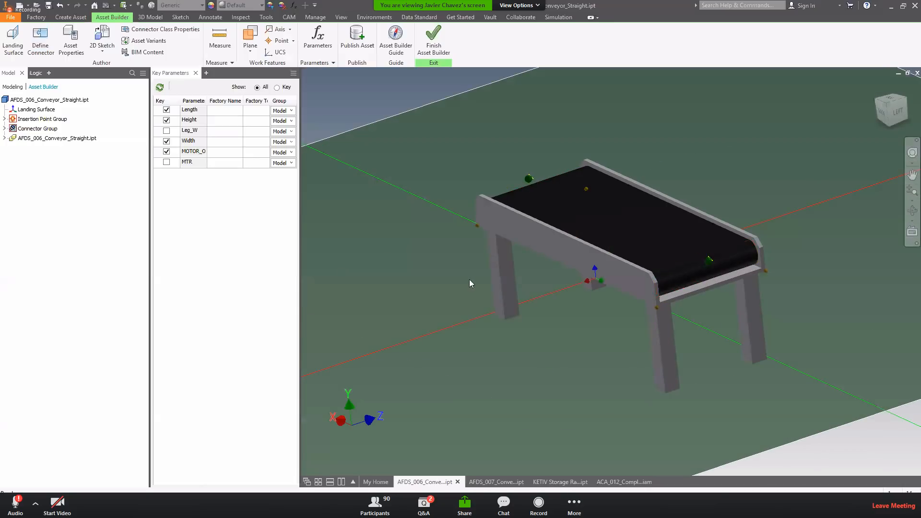
{"action": "middle_click_drag", "start_coordinate": [680, 332], "coordinate": [430, 316], "text": "shift"}
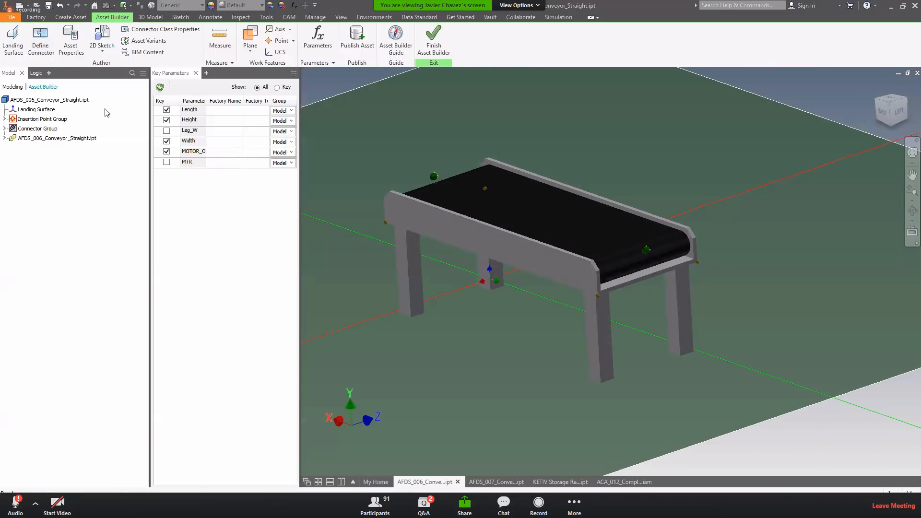
Step: Review the conveyor's asset properties, including its part number, the expression behind its description, the descriptor and the process settings
{"action": "left_click", "coordinate": [70, 44]}
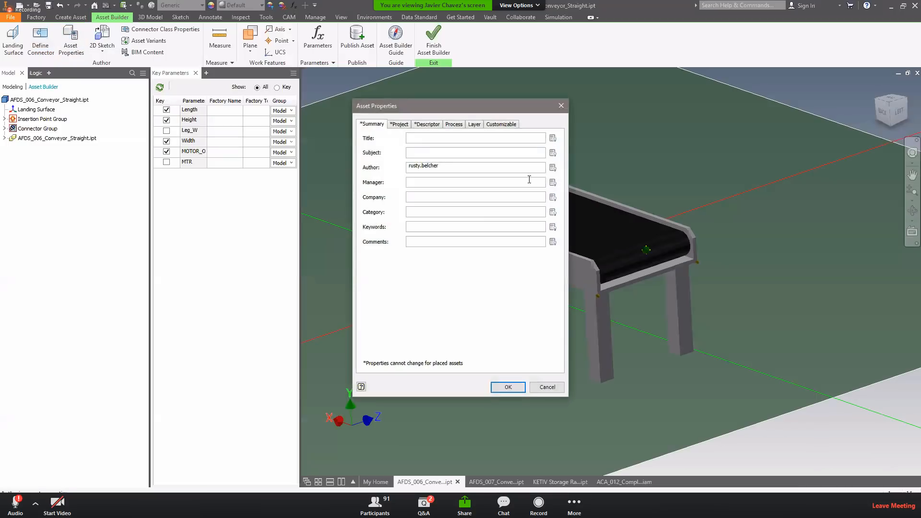
{"action": "left_click", "coordinate": [399, 125]}
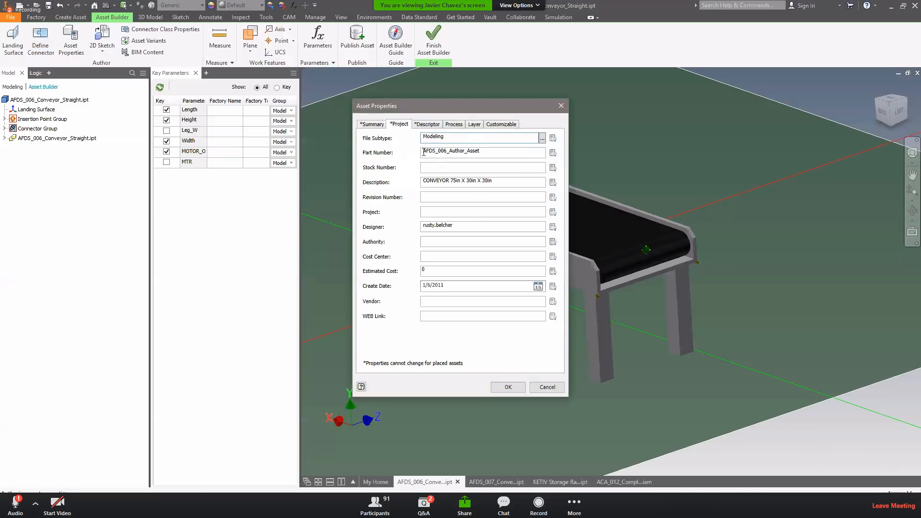
{"action": "double_click", "coordinate": [489, 152]}
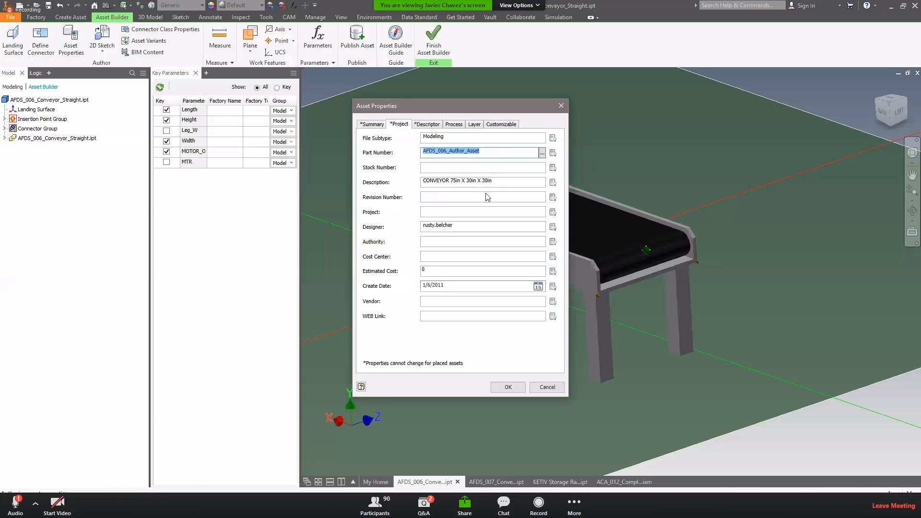
{"action": "left_click", "coordinate": [516, 182]}
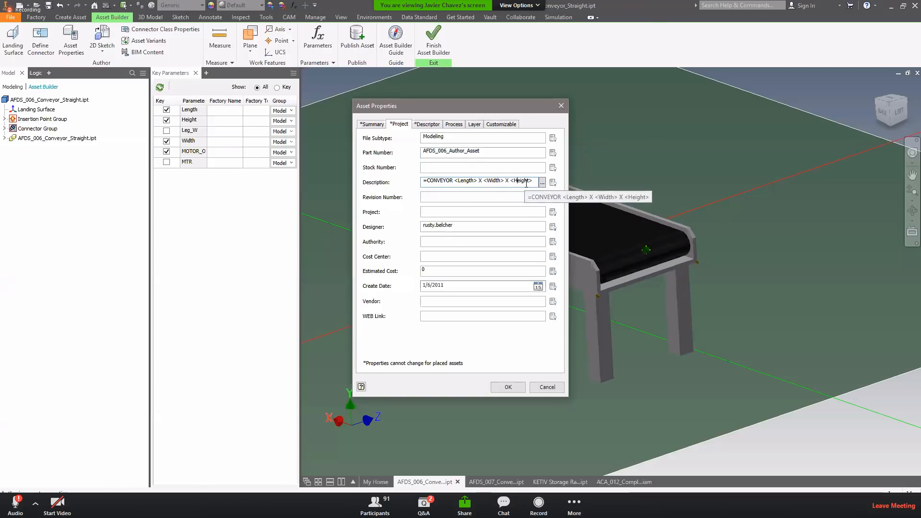
{"action": "left_click_drag", "start_coordinate": [532, 182], "coordinate": [422, 185]}
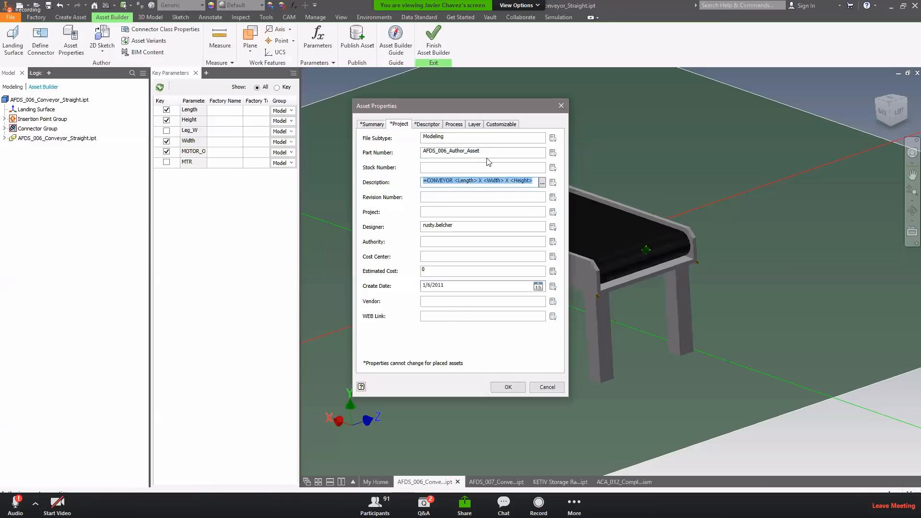
{"action": "key", "text": "shift+Tab"}
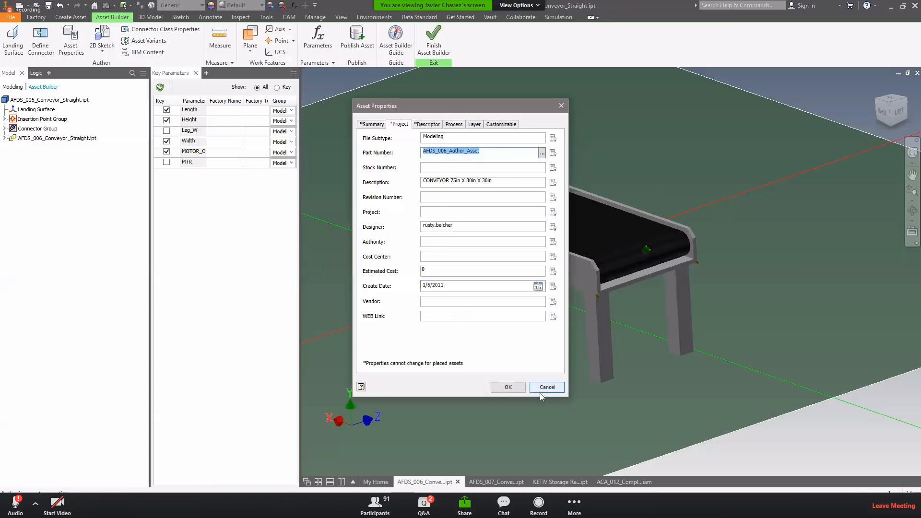
{"action": "left_click", "coordinate": [425, 126]}
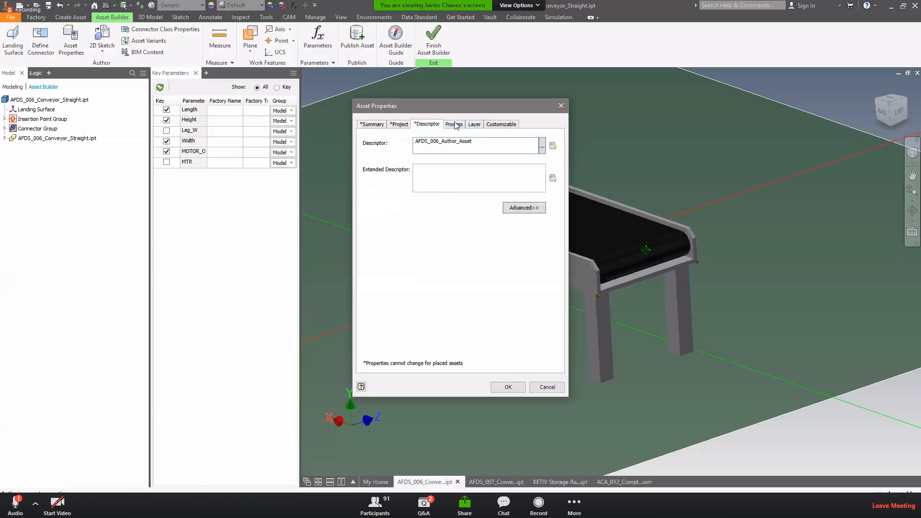
{"action": "left_click", "coordinate": [456, 125]}
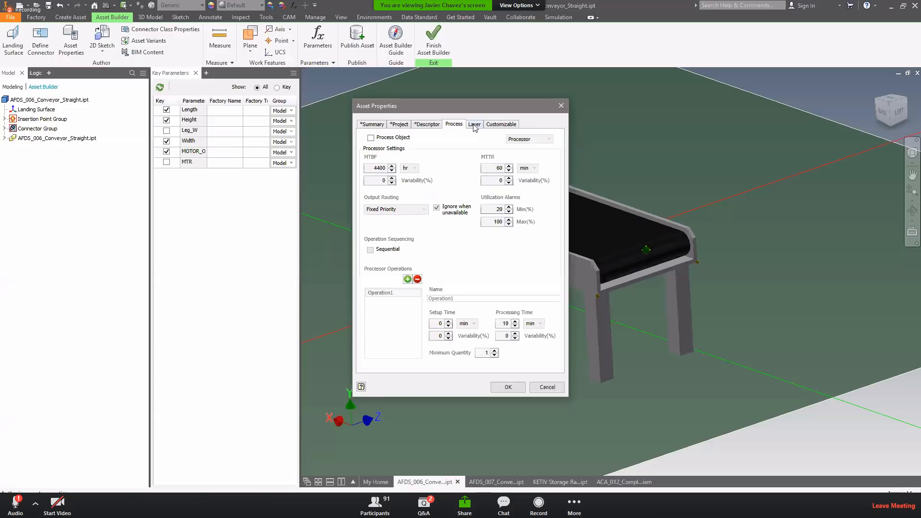
Step: Try specifying a blue layer named conveyor for the asset, and turn the layer assignment back off
{"action": "left_click", "coordinate": [474, 124]}
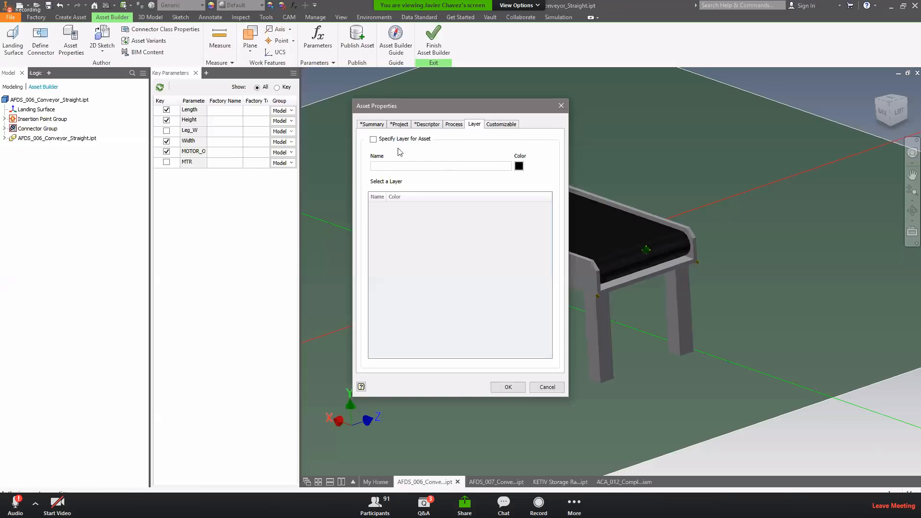
{"action": "left_click", "coordinate": [373, 140]}
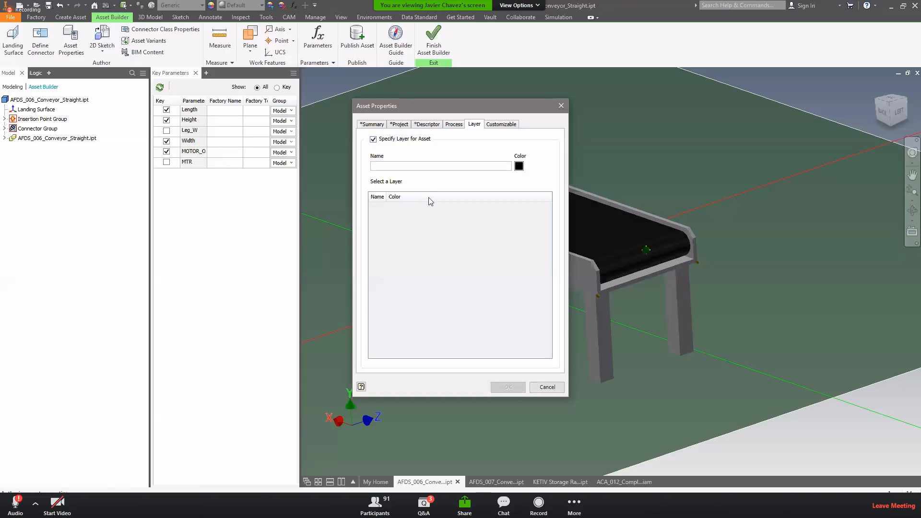
{"action": "left_click", "coordinate": [451, 164]}
{"action": "type", "text": "conveyor"}
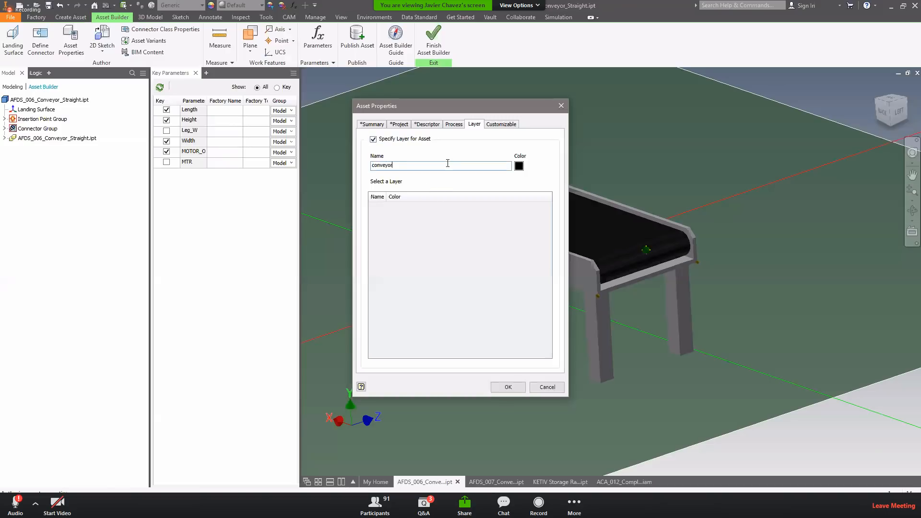
{"action": "left_click", "coordinate": [519, 166]}
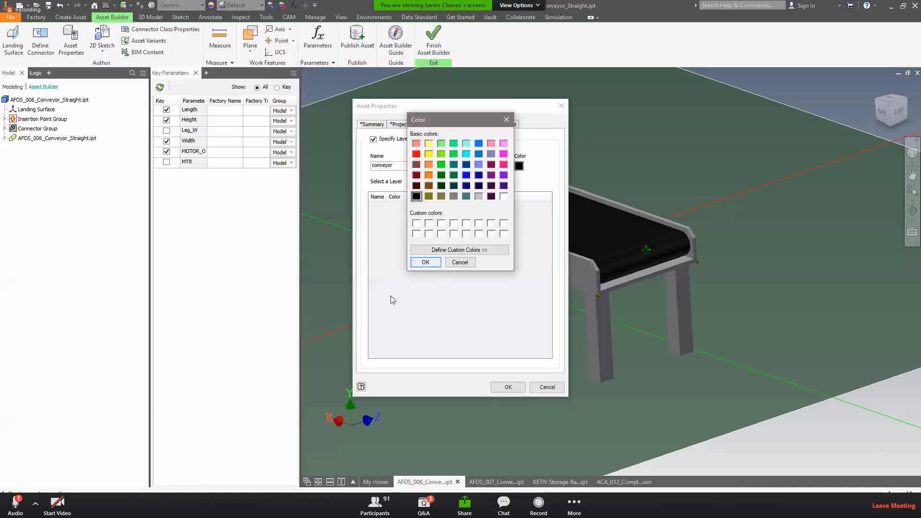
{"action": "left_click", "coordinate": [466, 175]}
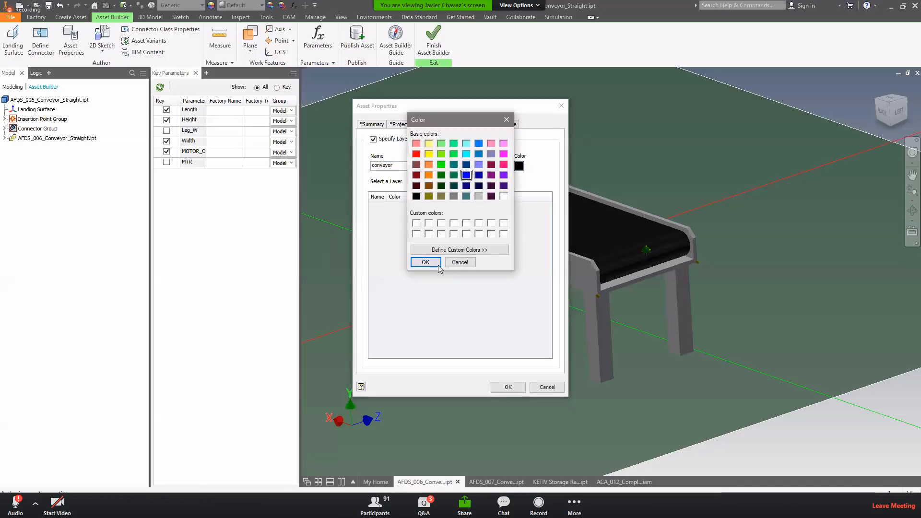
{"action": "left_click", "coordinate": [425, 262]}
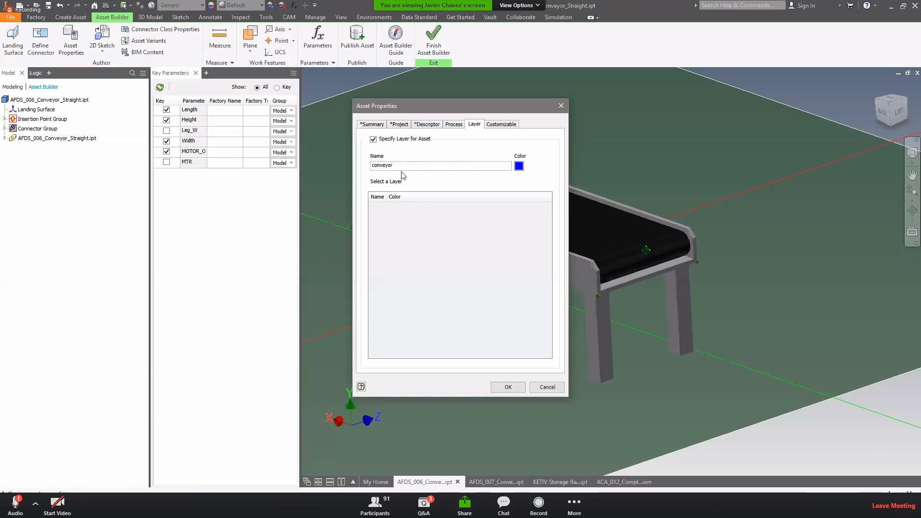
{"action": "mouse_move", "coordinate": [393, 186]}
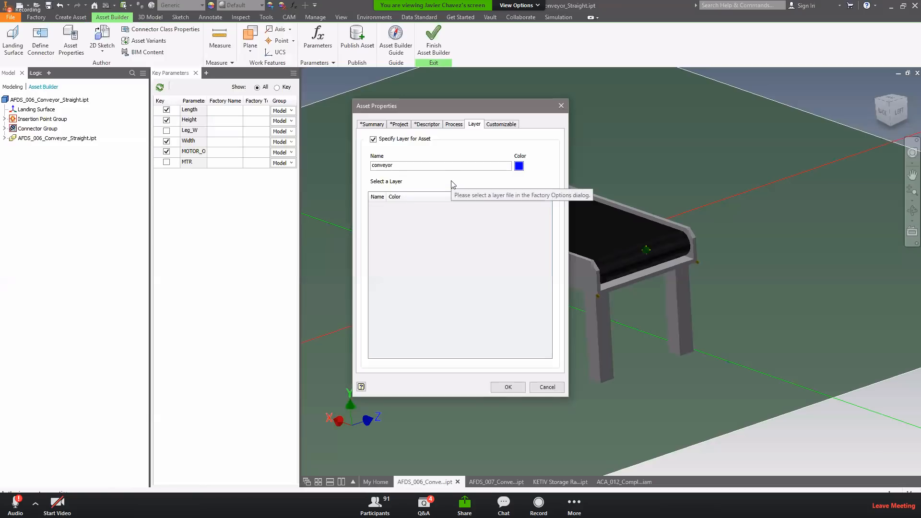
{"action": "left_click", "coordinate": [374, 139]}
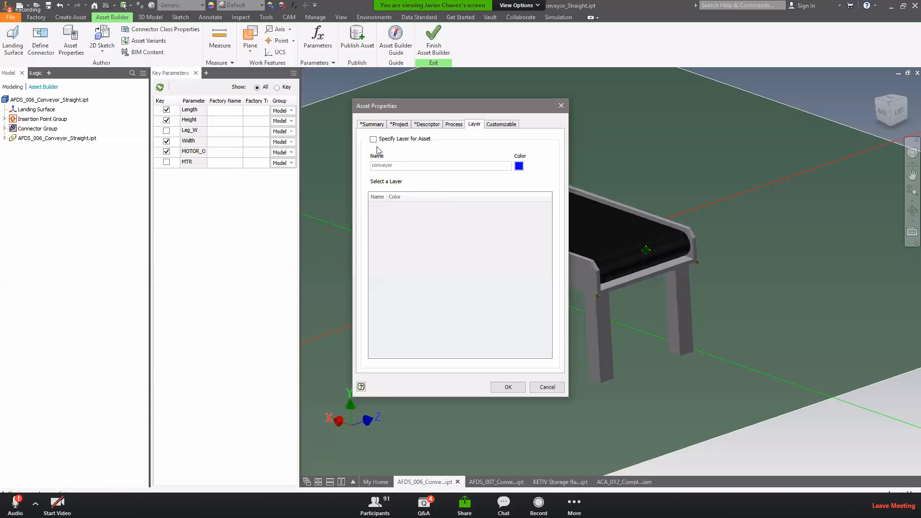
Step: Check the asset's customizable properties and accept the asset properties
{"action": "left_click", "coordinate": [498, 125]}
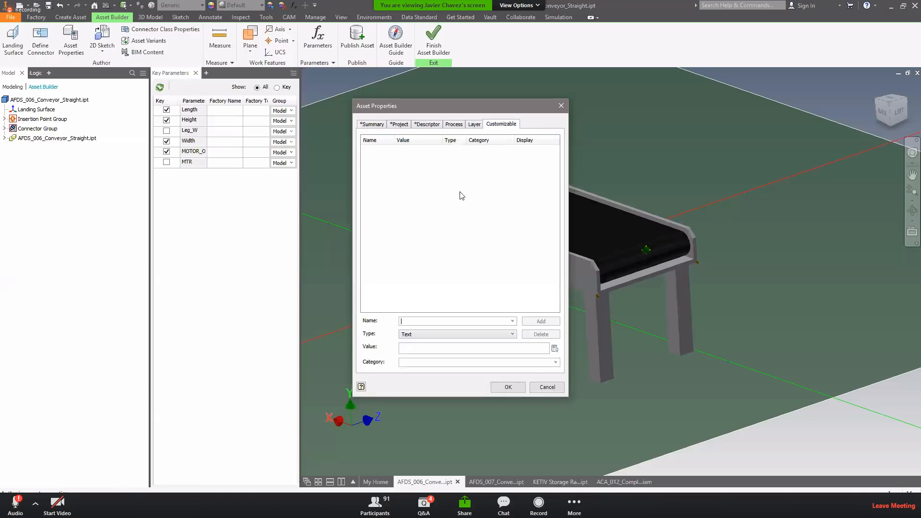
{"action": "left_click", "coordinate": [509, 388]}
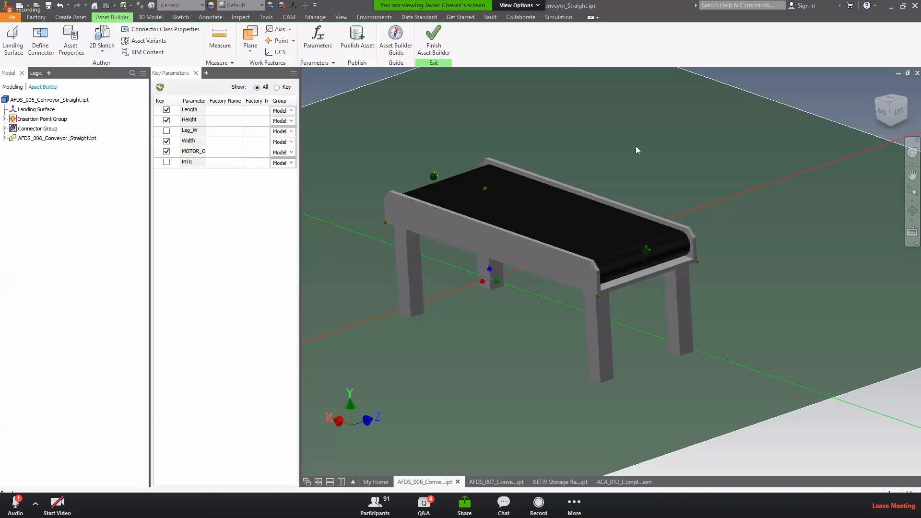
Step: Look through the connector class files available for the straight conveyor and close the connector class properties
{"action": "left_click", "coordinate": [891, 99]}
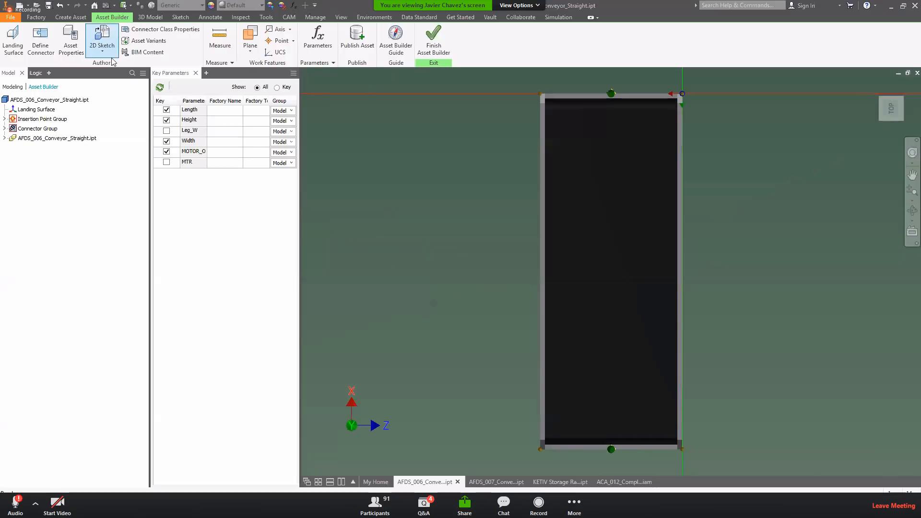
{"action": "left_click", "coordinate": [157, 32]}
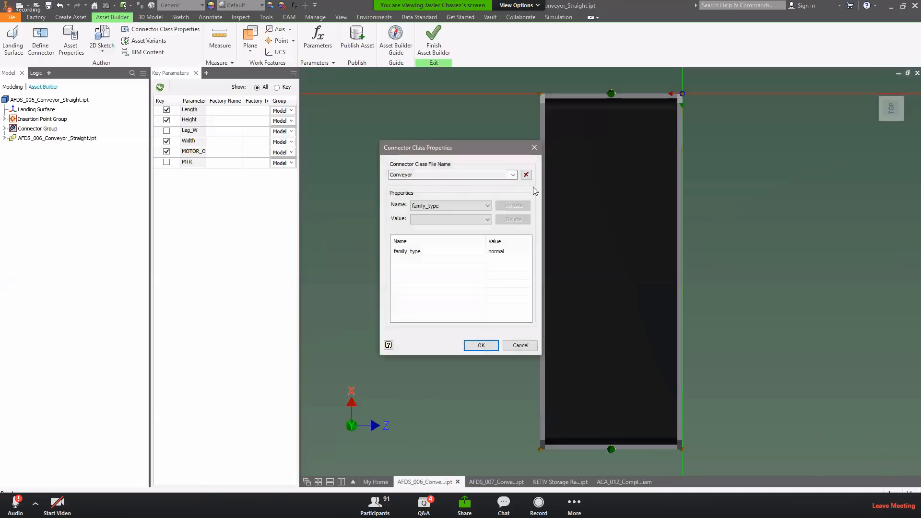
{"action": "left_click", "coordinate": [512, 175]}
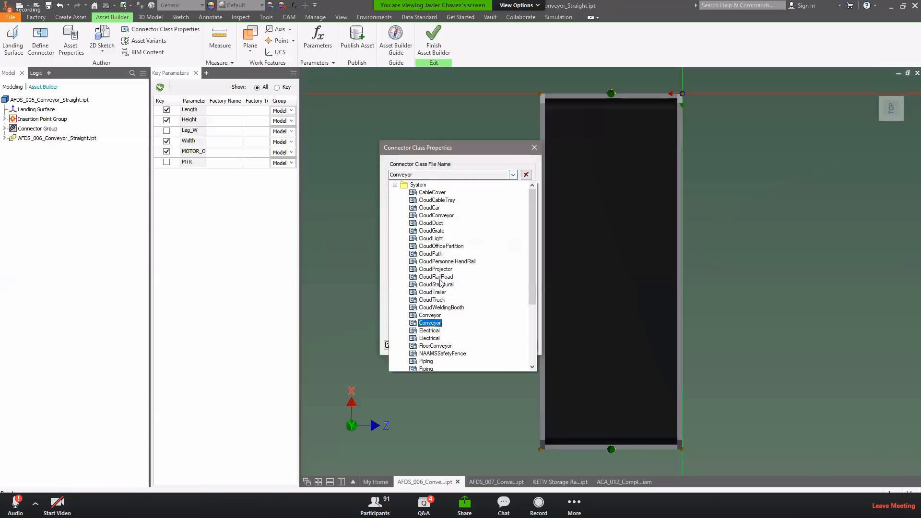
{"action": "left_click_drag", "start_coordinate": [533, 272], "coordinate": [524, 327]}
{"action": "scroll", "coordinate": [538, 280], "scroll_direction": "down", "scroll_amount": 1}
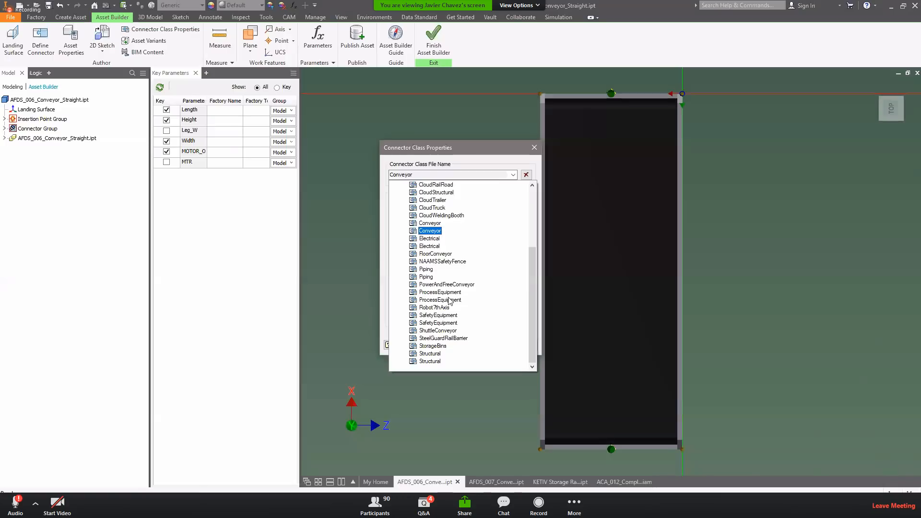
{"action": "left_click_drag", "start_coordinate": [534, 284], "coordinate": [540, 229]}
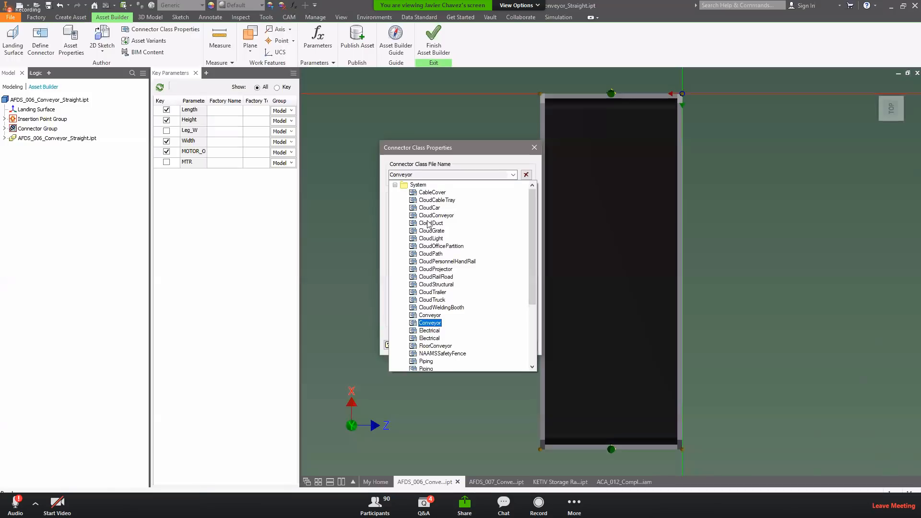
{"action": "scroll", "coordinate": [430, 287], "scroll_direction": "down", "scroll_amount": 2}
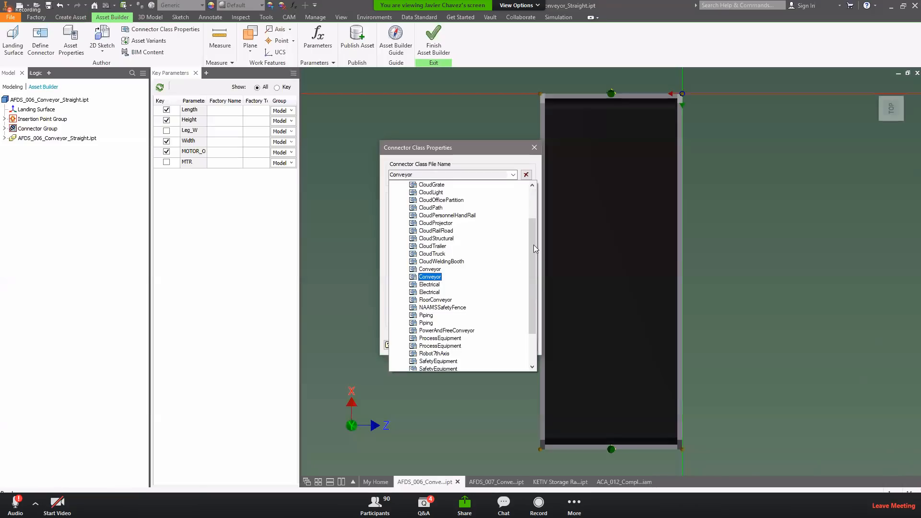
{"action": "left_click_drag", "start_coordinate": [535, 250], "coordinate": [532, 207]}
{"action": "left_click", "coordinate": [535, 148]}
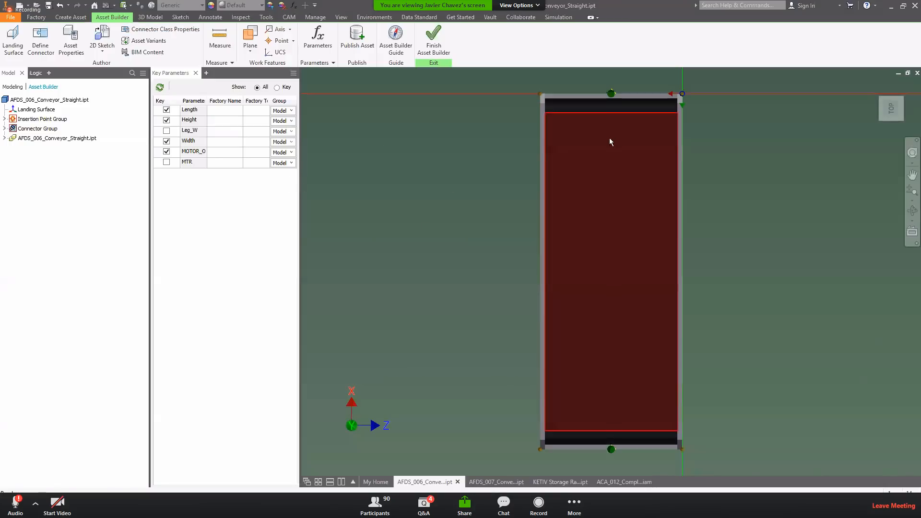
Step: Set the straight conveyor's connector class property family_type to normal, and take a brief look at the Asset Builder guide
{"action": "left_click", "coordinate": [175, 29]}
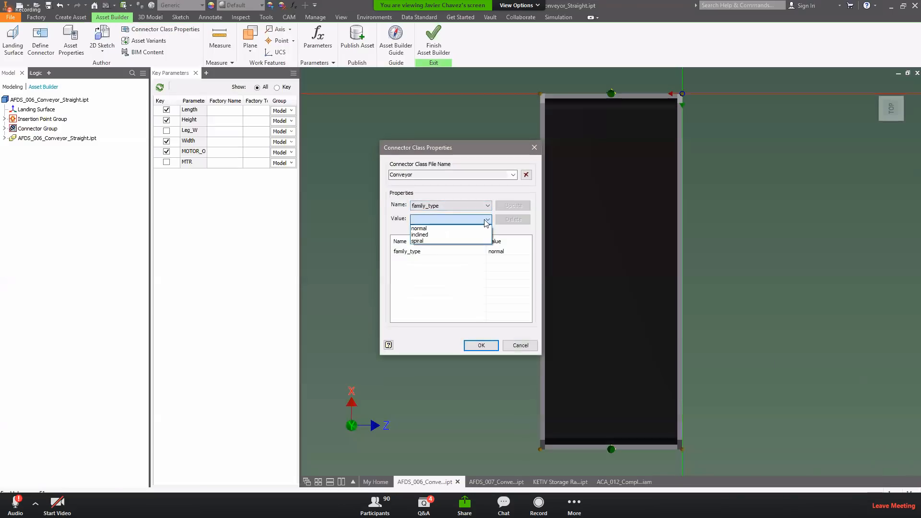
{"action": "left_click", "coordinate": [427, 229]}
{"action": "left_click", "coordinate": [479, 345]}
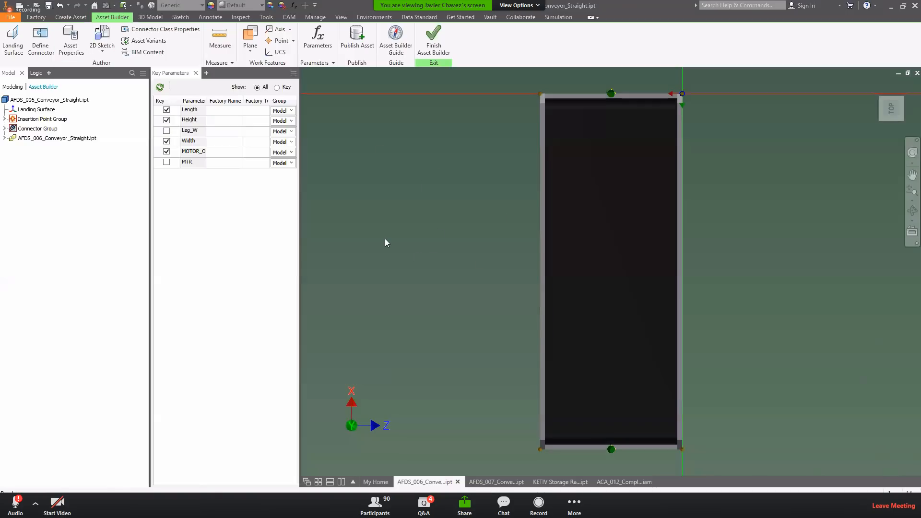
{"action": "left_click", "coordinate": [395, 48]}
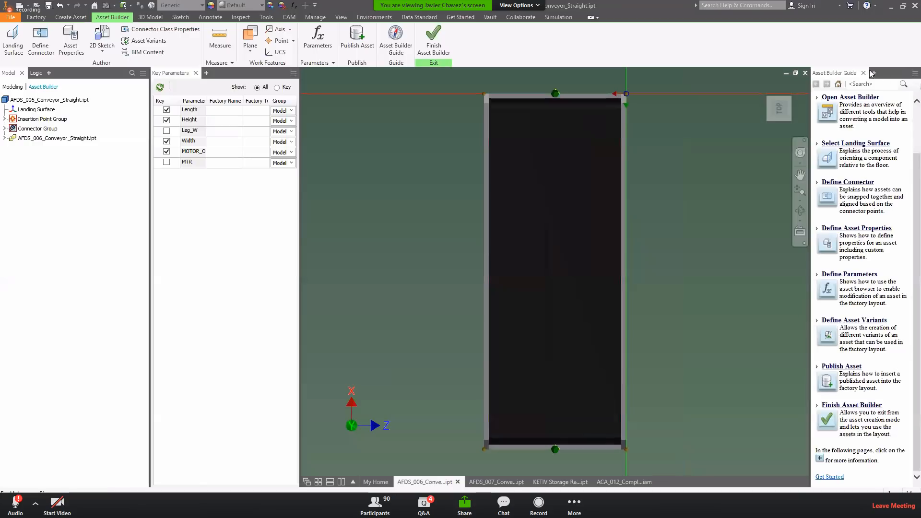
{"action": "left_click", "coordinate": [863, 73]}
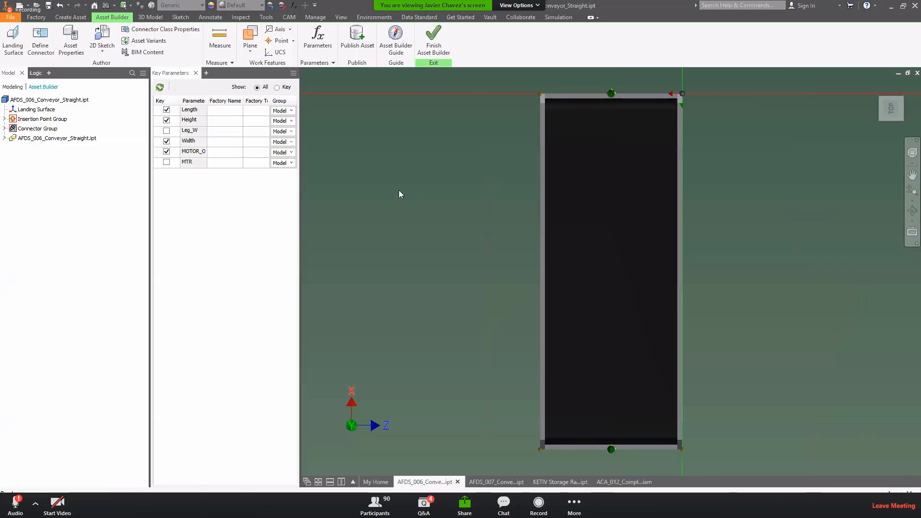
Step: Save the straight conveyor, start publishing it as an asset, and replace the AFDS_006 prefix of the asset name with JC
{"action": "left_click", "coordinate": [360, 46]}
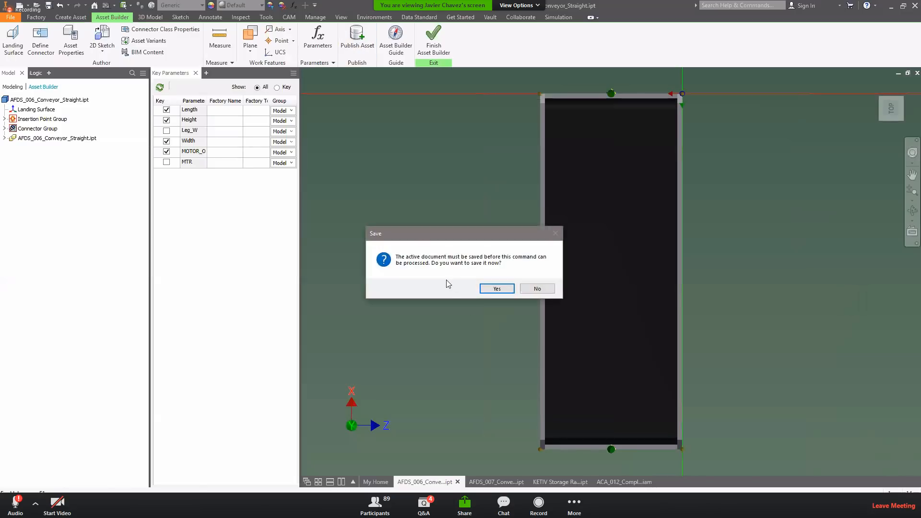
{"action": "left_click", "coordinate": [498, 290]}
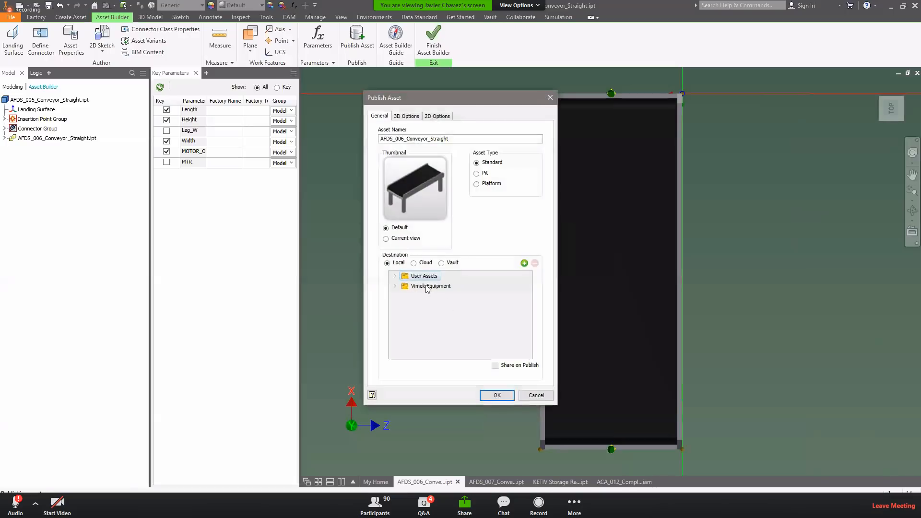
{"action": "left_click", "coordinate": [395, 276]}
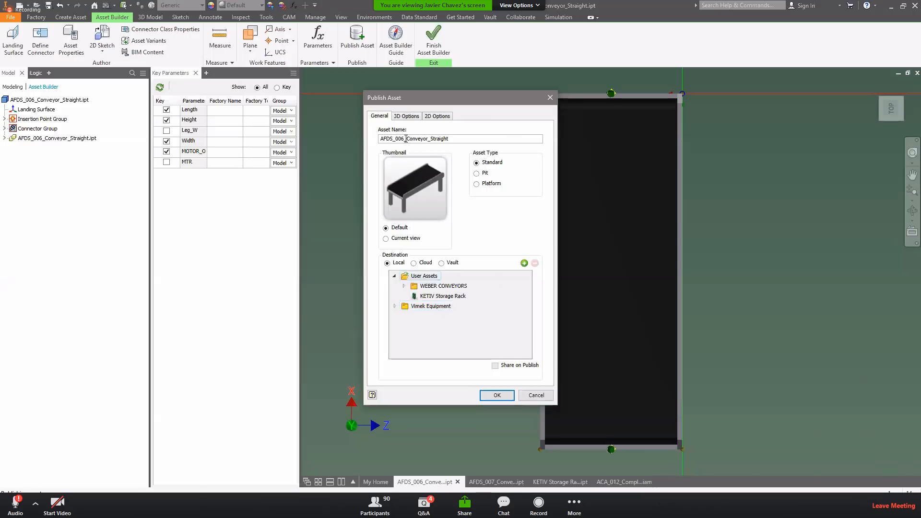
{"action": "left_click_drag", "start_coordinate": [403, 139], "coordinate": [331, 138]}
{"action": "key", "text": "Delete"}
{"action": "key", "text": "Delete"}
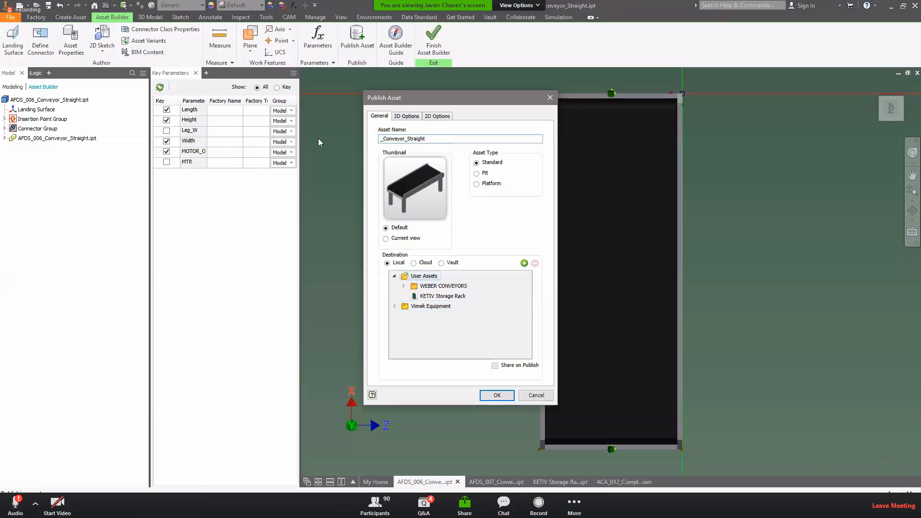
{"action": "type", "text": "3C"}
Step: Check the 3D and 2D publishing options and publish the straight conveyor to the local User Assets
{"action": "left_click", "coordinate": [405, 118]}
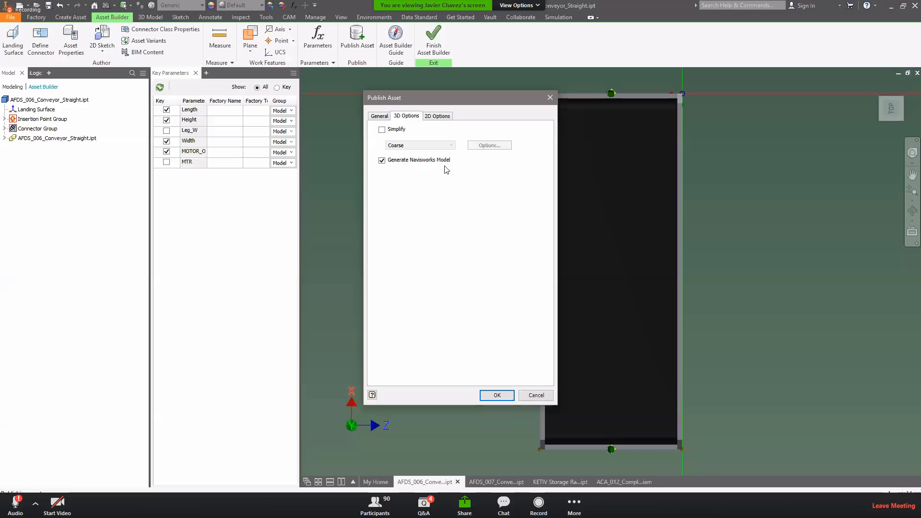
{"action": "left_click", "coordinate": [436, 117]}
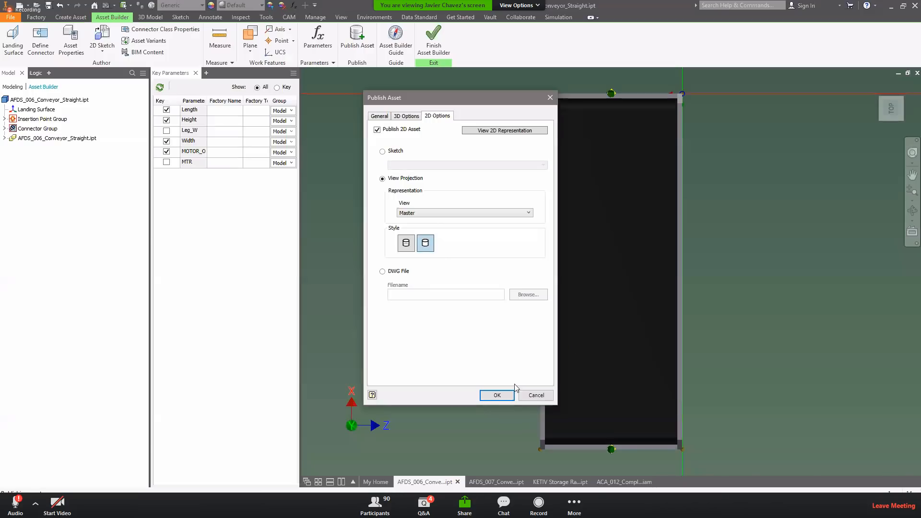
{"action": "left_click", "coordinate": [497, 395]}
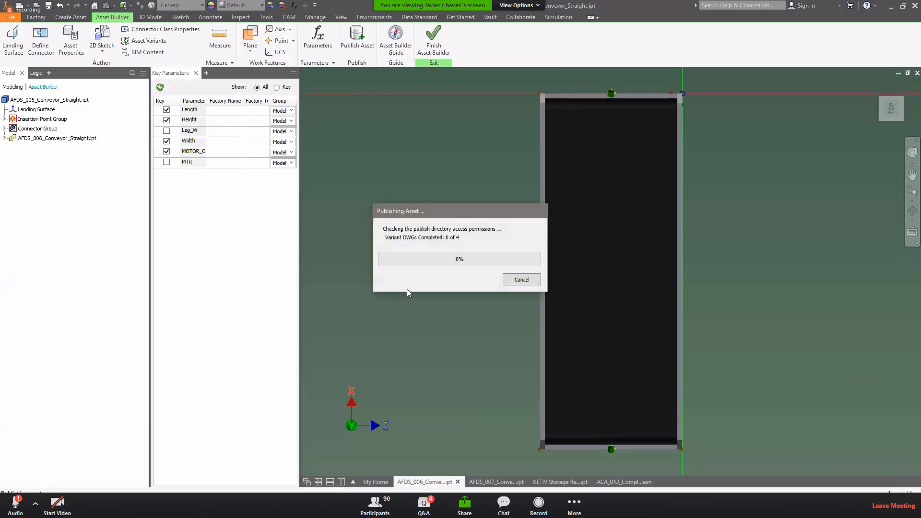
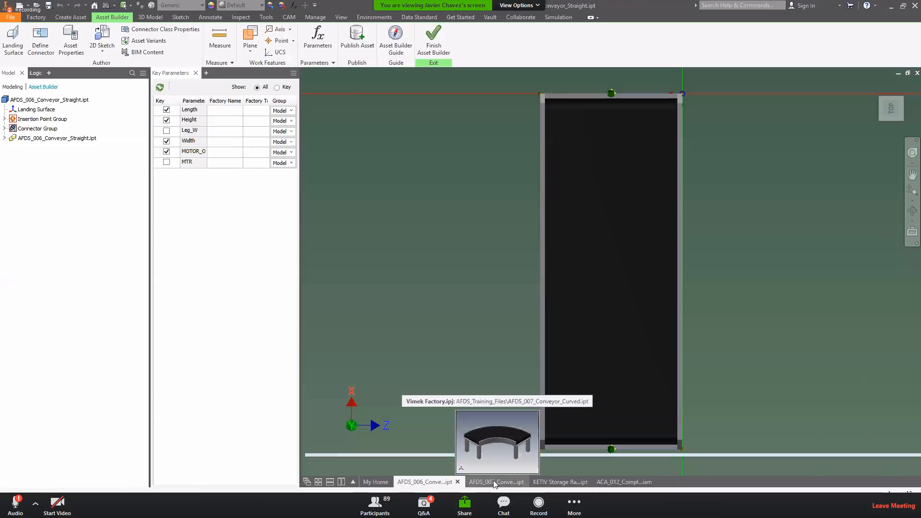
Step: Bring AFDS_007_Conveyor_Curved into the Asset Builder and set its connector class property family_type to normal
{"action": "left_click", "coordinate": [495, 482]}
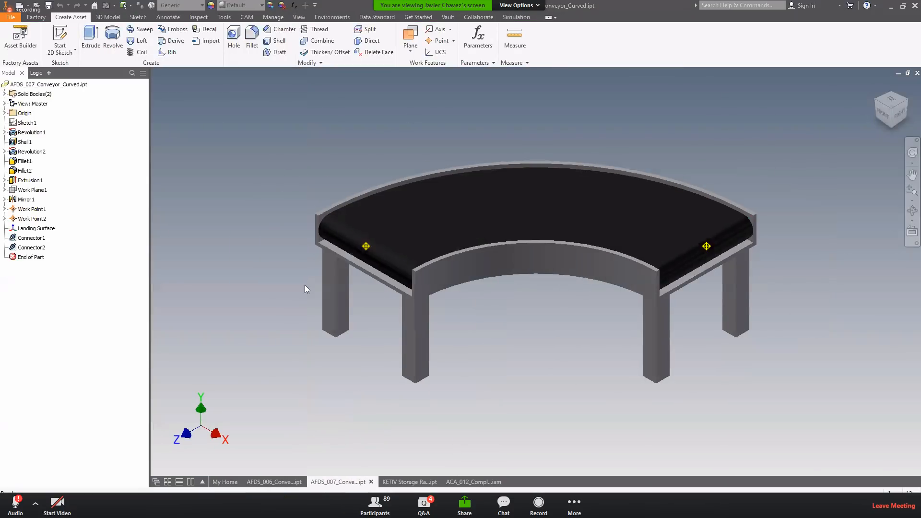
{"action": "left_click", "coordinate": [20, 36]}
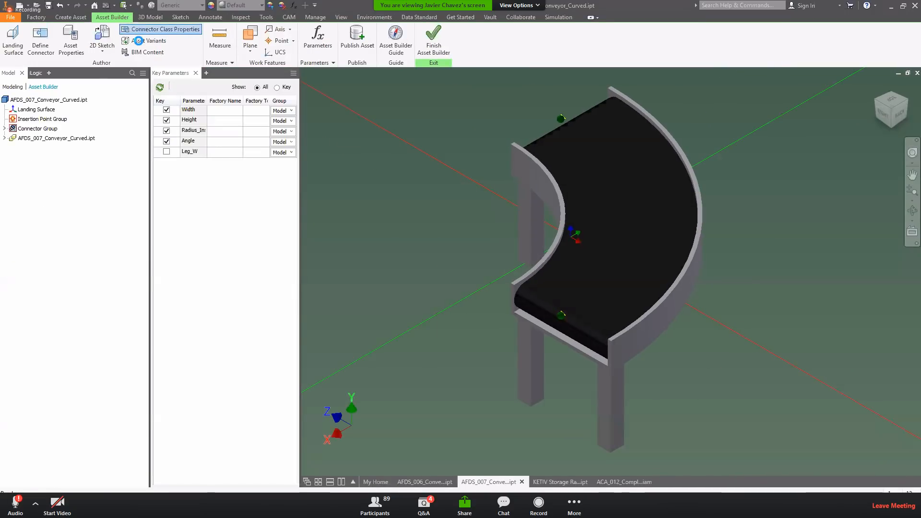
{"action": "left_click", "coordinate": [153, 29]}
{"action": "left_click", "coordinate": [480, 219]}
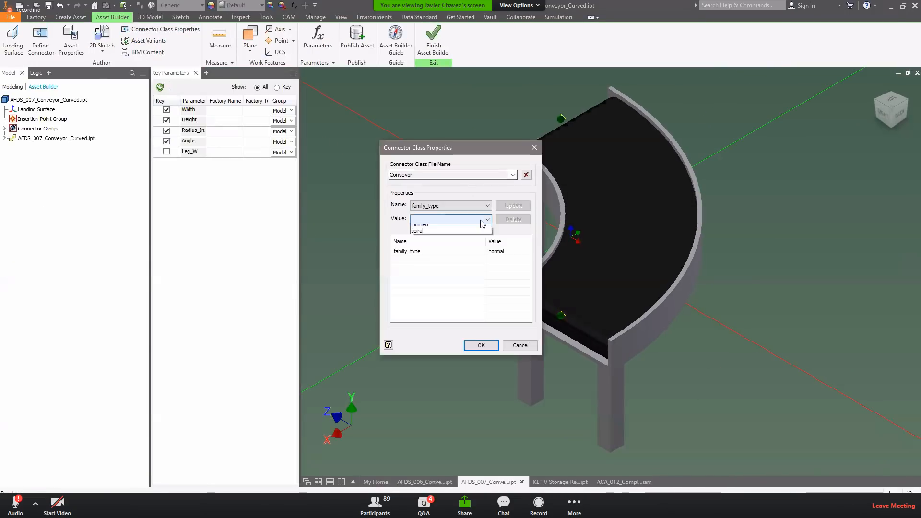
{"action": "left_click", "coordinate": [424, 232]}
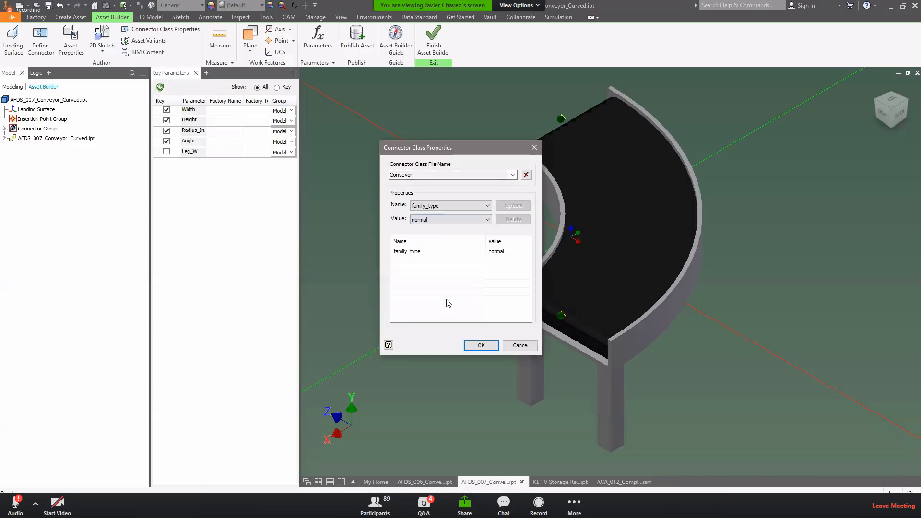
{"action": "left_click", "coordinate": [481, 346]}
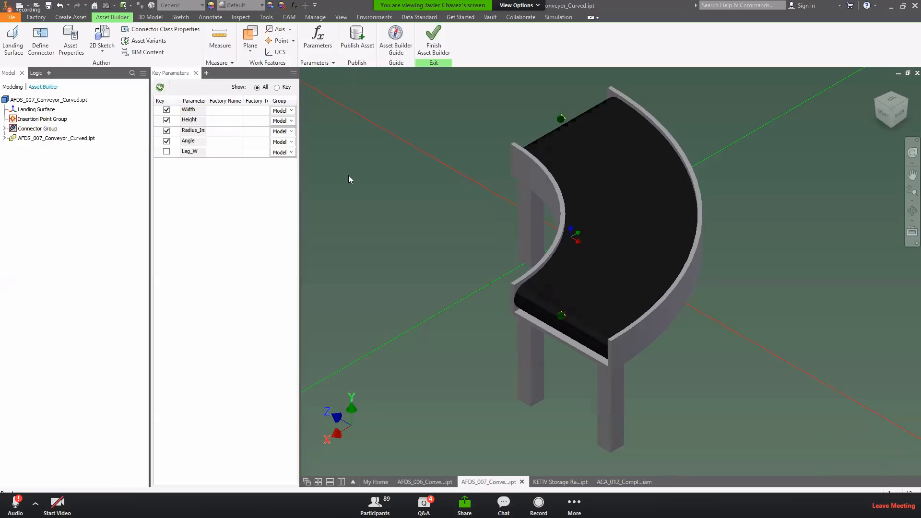
Step: Save the curved conveyor and publish it to the local User Assets as JC_Conveyor_Curved
{"action": "left_click", "coordinate": [357, 38]}
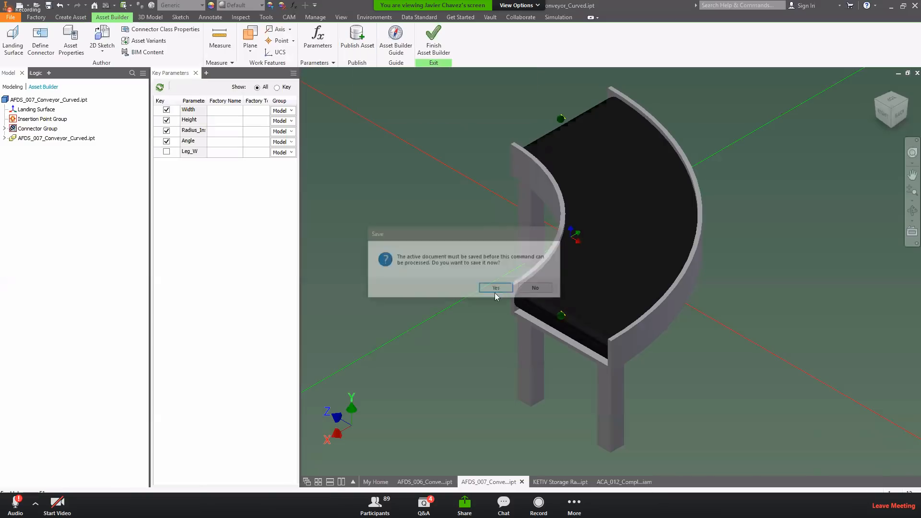
{"action": "left_click", "coordinate": [496, 289]}
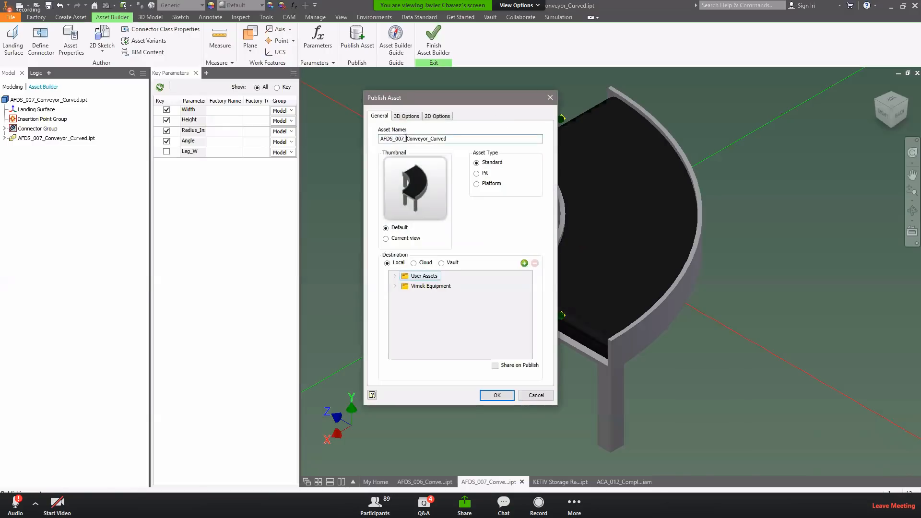
{"action": "left_click_drag", "start_coordinate": [405, 139], "coordinate": [307, 142]}
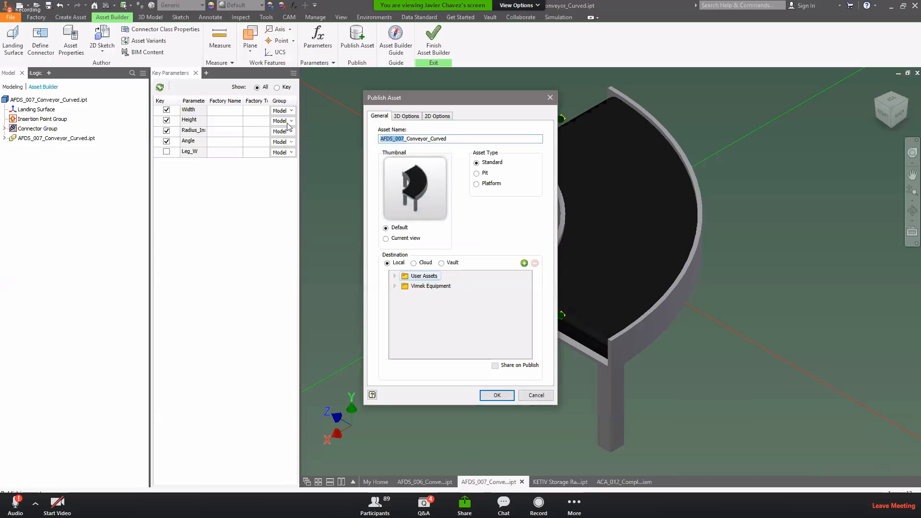
{"action": "type", "text": "JC"}
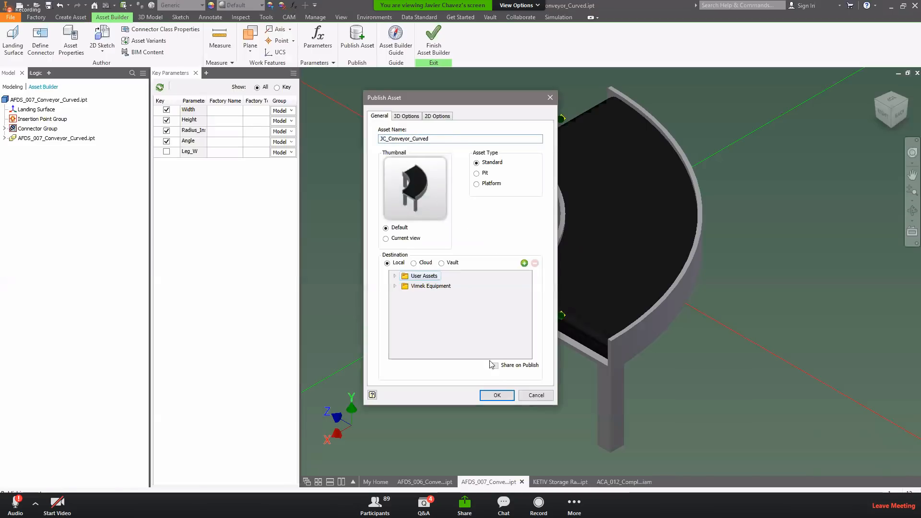
{"action": "left_click", "coordinate": [508, 393]}
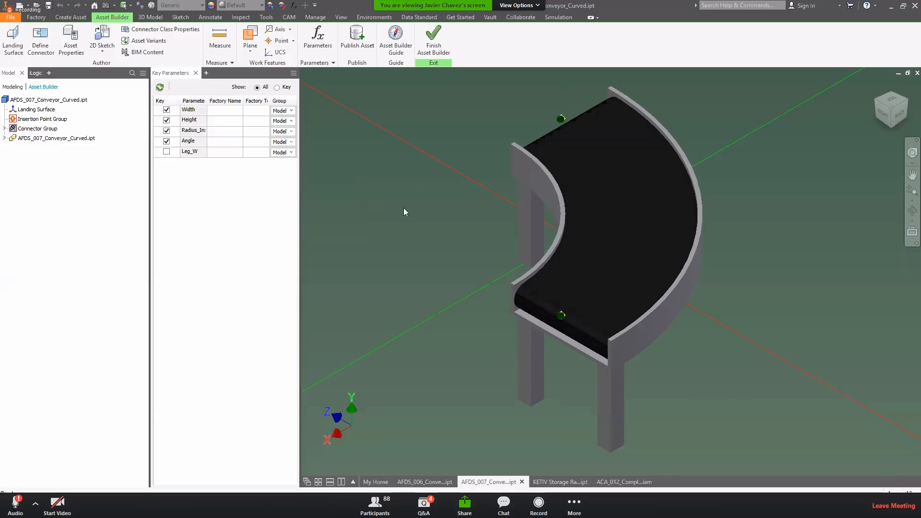
Step: Switch to the KETIV Storage Rack part and examine its model and file name
{"action": "left_click", "coordinate": [568, 483]}
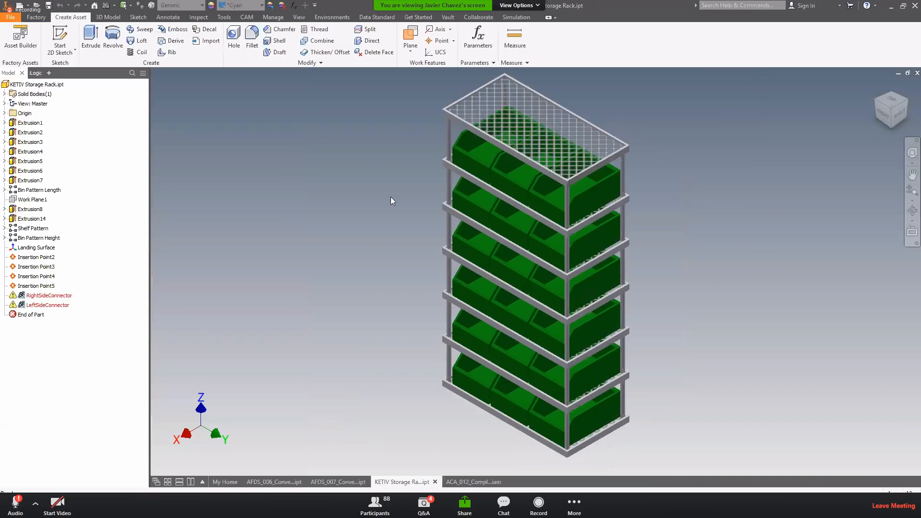
{"action": "middle_click_drag", "start_coordinate": [390, 212], "coordinate": [310, 231]}
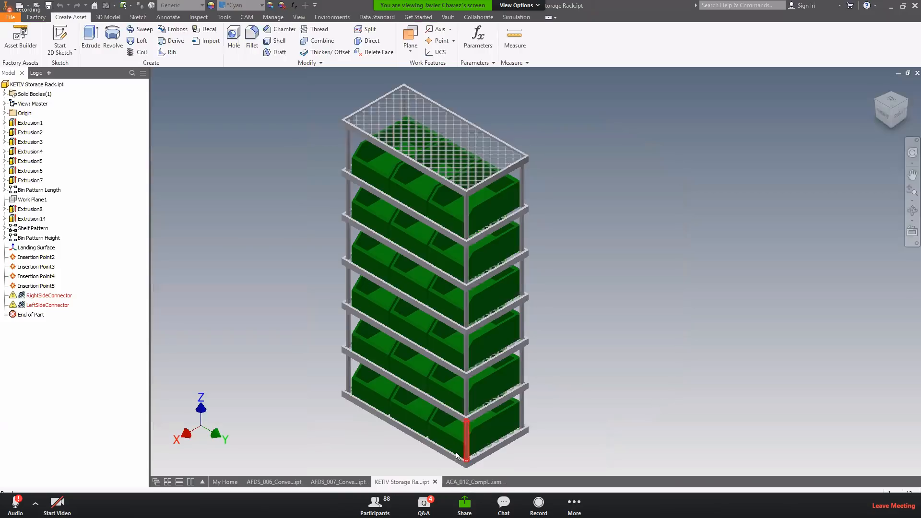
{"action": "mouse_move", "coordinate": [416, 484]}
{"action": "left_click", "coordinate": [37, 84]}
{"action": "left_click", "coordinate": [37, 5]}
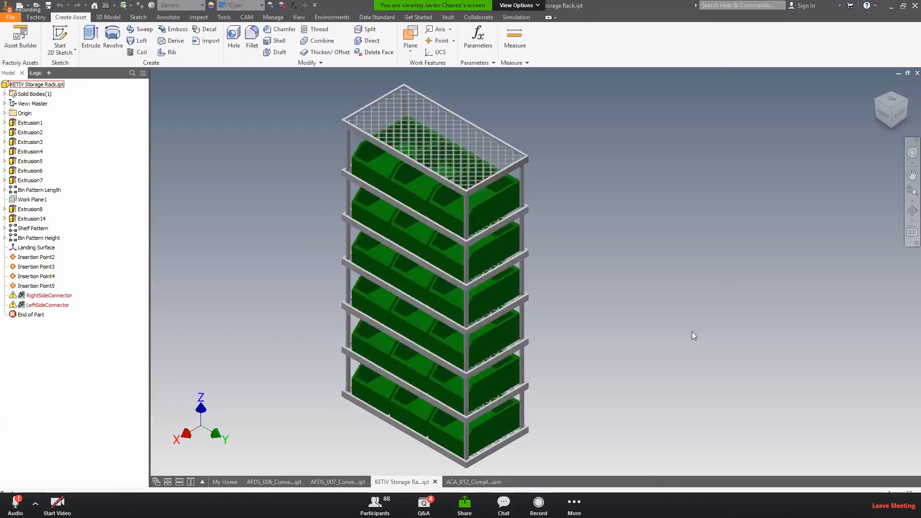
{"action": "key", "text": "Escape"}
Step: Open the KETIV Storage Rack Start part from the recent documents
{"action": "left_click", "coordinate": [227, 481]}
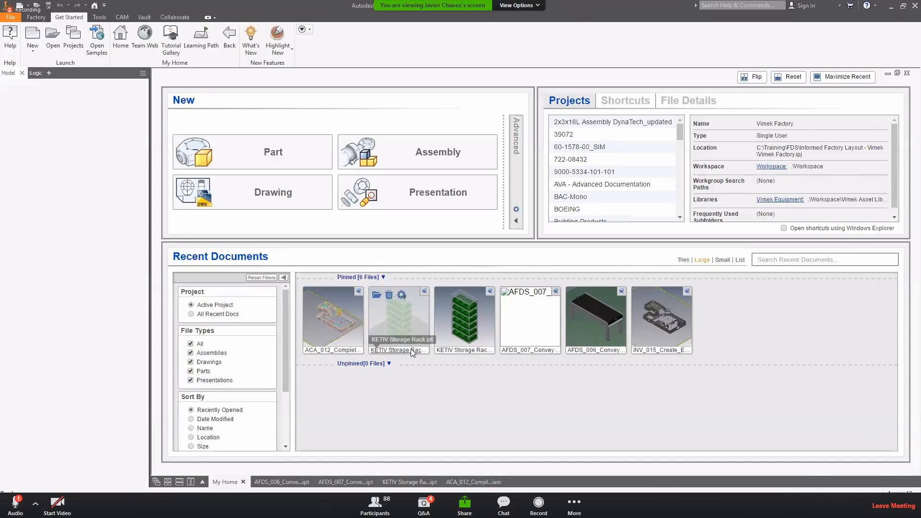
{"action": "left_click", "coordinate": [478, 351]}
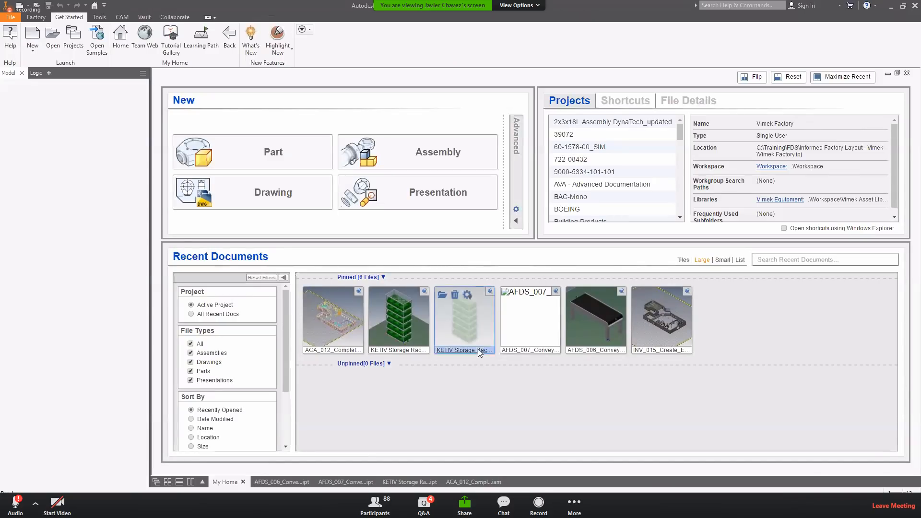
{"action": "double_click", "coordinate": [468, 315]}
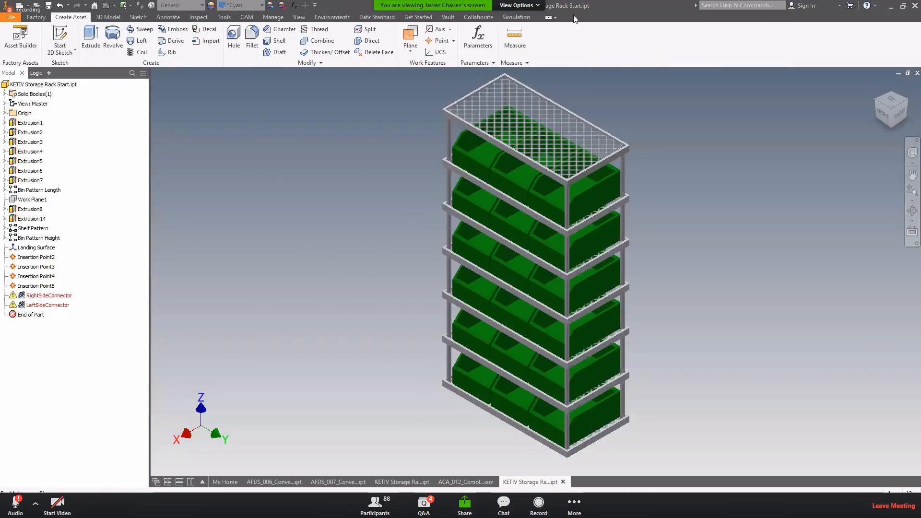
Step: Delete the landing surface, the four insertion points and both side connectors from the storage rack part
{"action": "left_click", "coordinate": [37, 249]}
{"action": "left_click", "coordinate": [46, 305], "text": "shift"}
{"action": "right_click", "coordinate": [42, 268]}
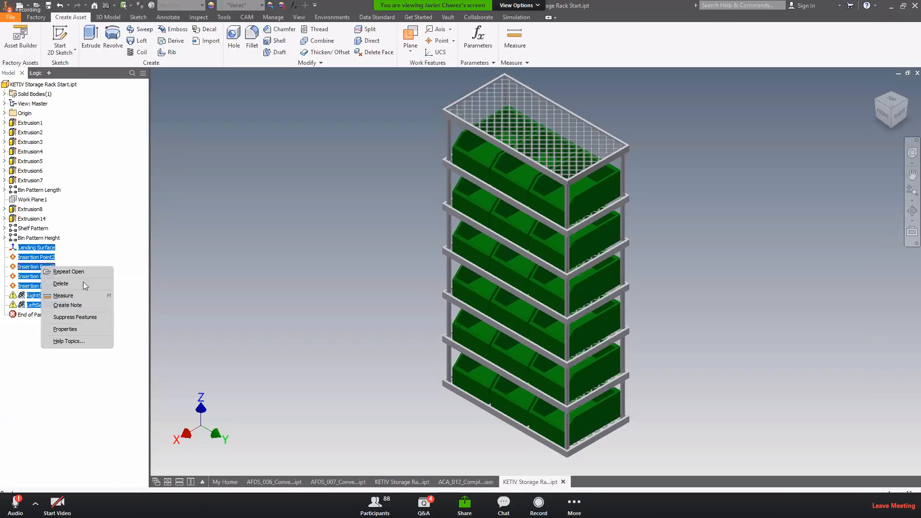
{"action": "left_click", "coordinate": [61, 284]}
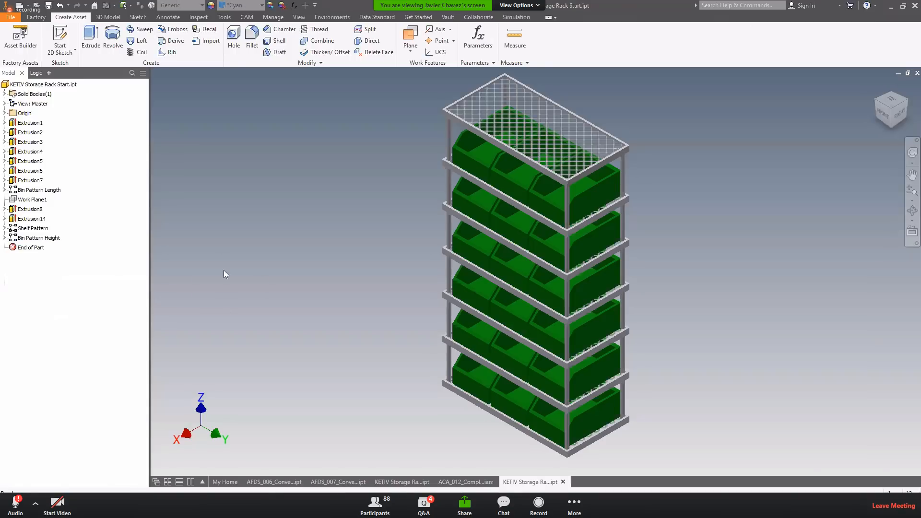
Step: Open the rack's Cabinet iLogic form and set Bins_High to 5
{"action": "middle_click_drag", "start_coordinate": [391, 282], "coordinate": [307, 274]}
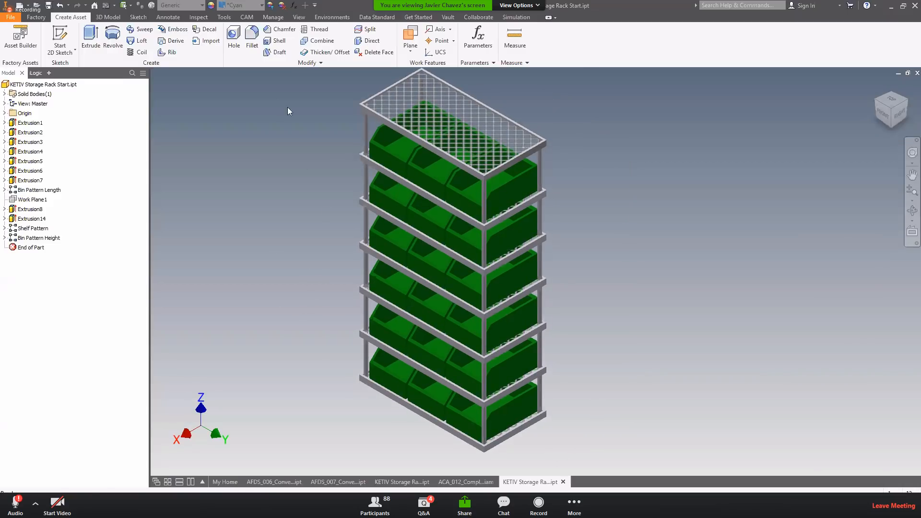
{"action": "left_click", "coordinate": [35, 73]}
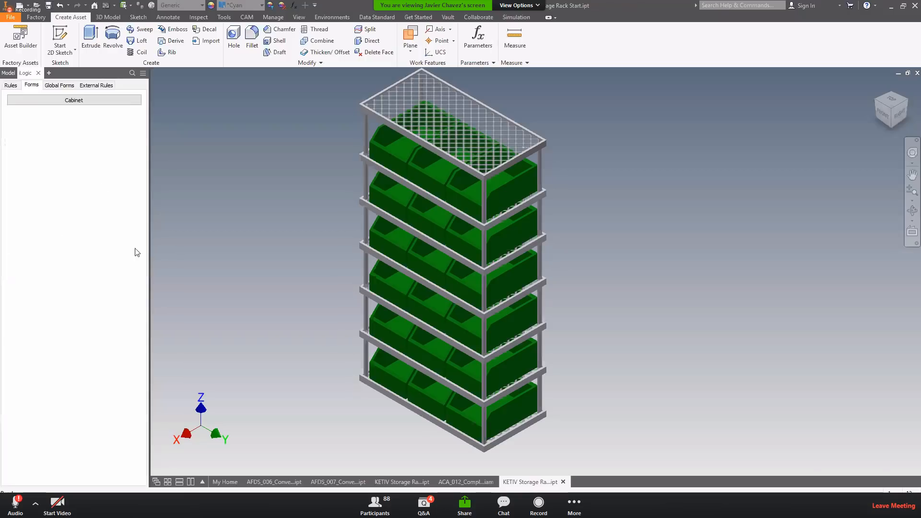
{"action": "left_click", "coordinate": [48, 101]}
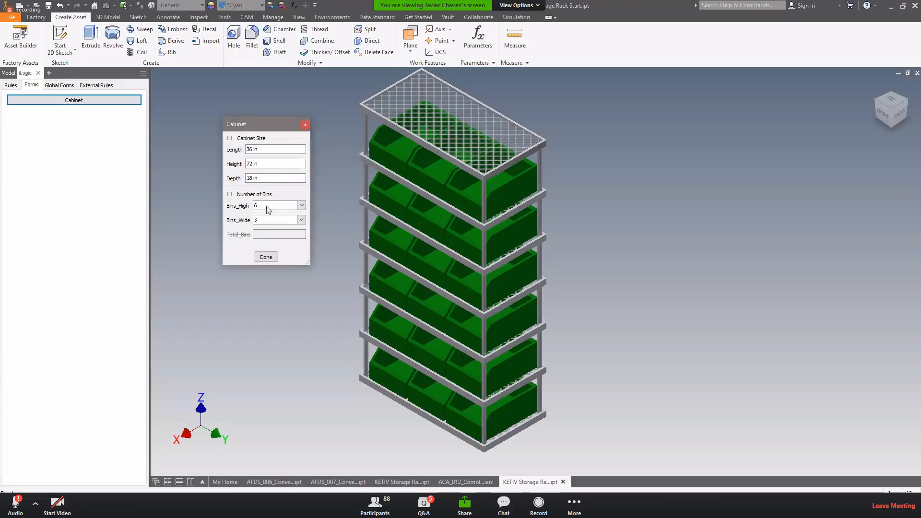
{"action": "left_click_drag", "start_coordinate": [262, 149], "coordinate": [221, 149]}
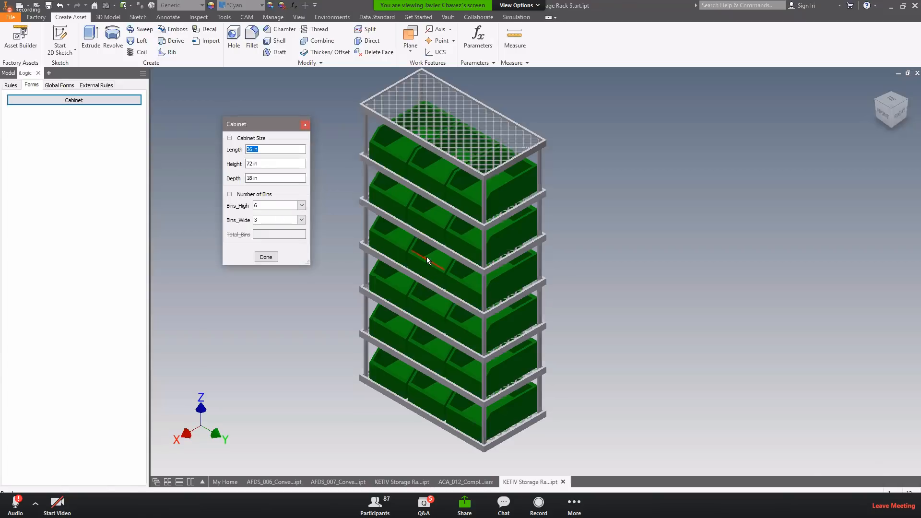
{"action": "left_click", "coordinate": [301, 206]}
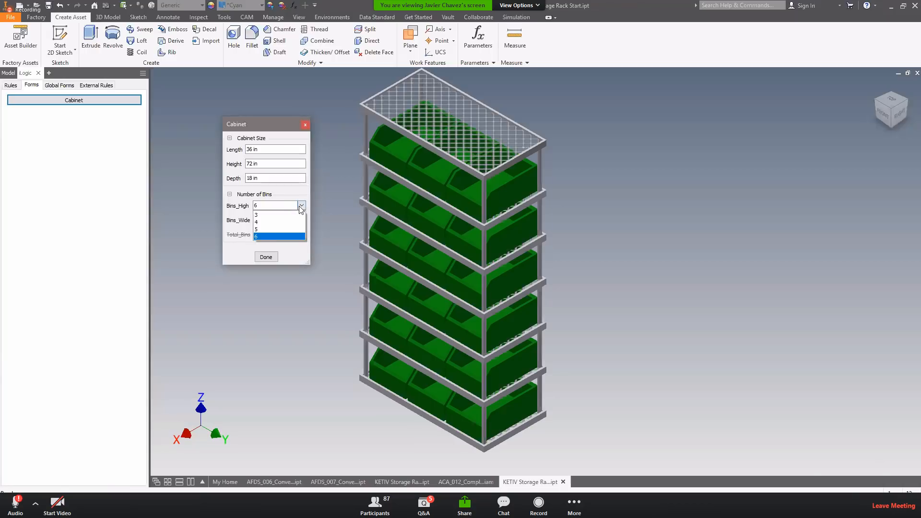
{"action": "left_click", "coordinate": [273, 229]}
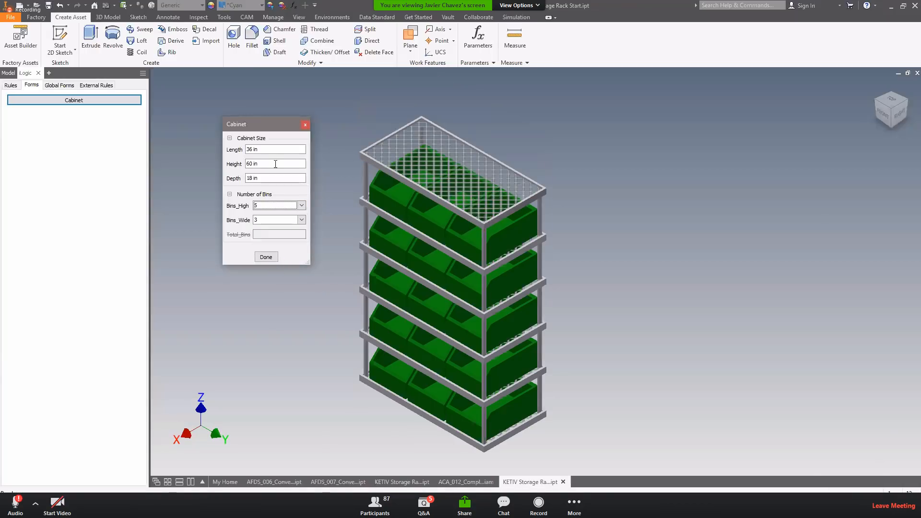
Step: Reduce the rack further by setting Bins_High to 4 in the Cabinet form
{"action": "left_click_drag", "start_coordinate": [260, 165], "coordinate": [247, 166]}
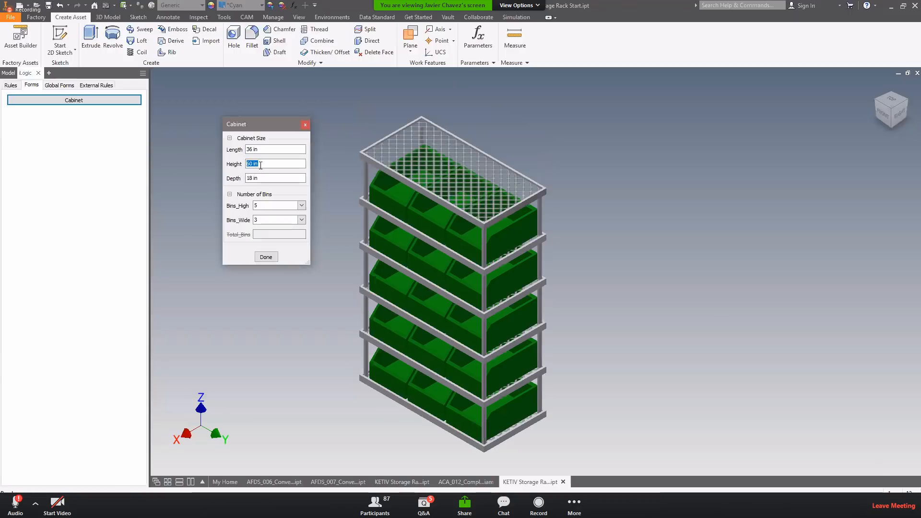
{"action": "left_click", "coordinate": [279, 205]}
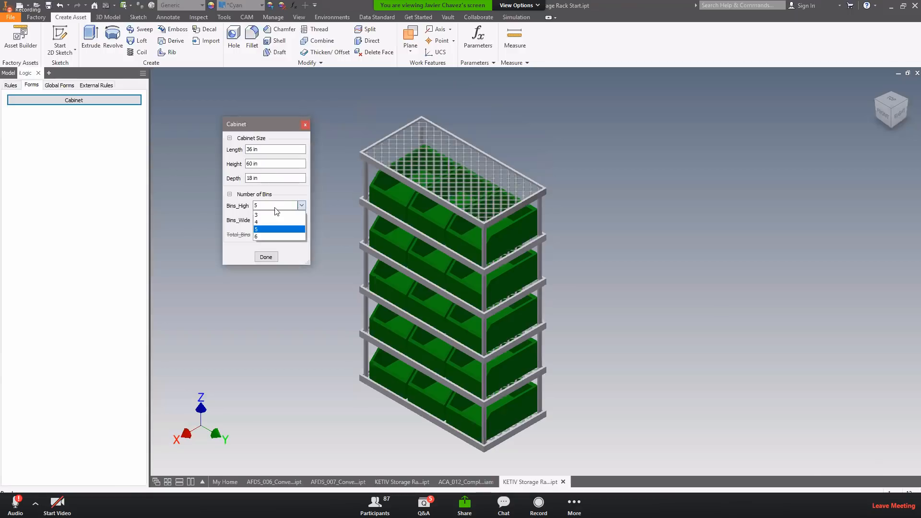
{"action": "left_click", "coordinate": [281, 242]}
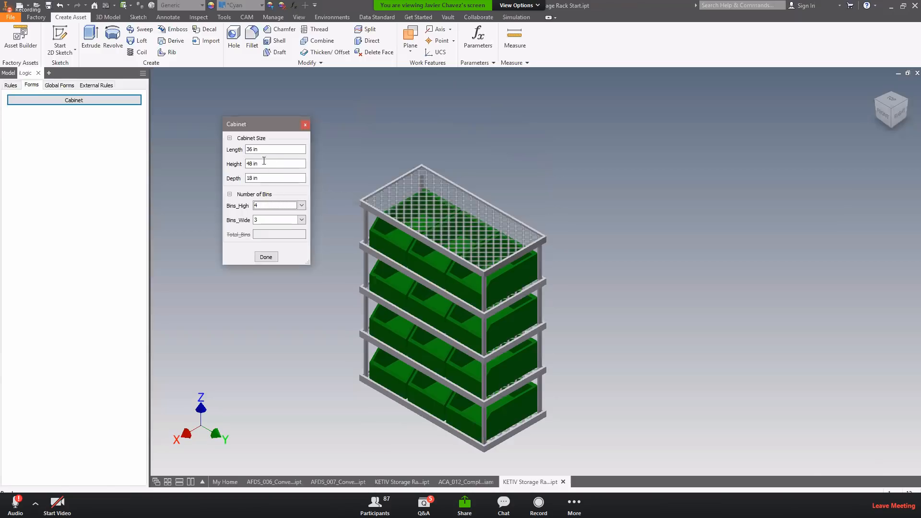
Step: Set Bins_Wide to 6 and close the Cabinet form
{"action": "left_click", "coordinate": [301, 220]}
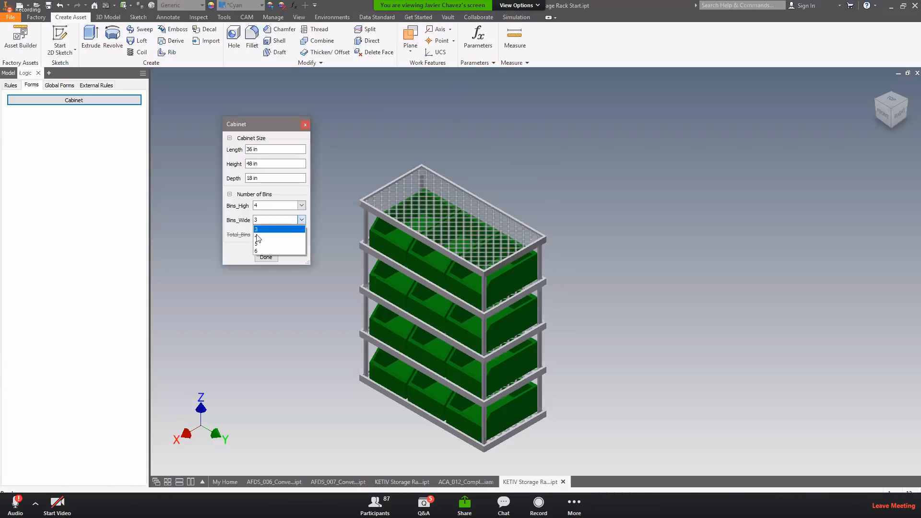
{"action": "left_click", "coordinate": [284, 251]}
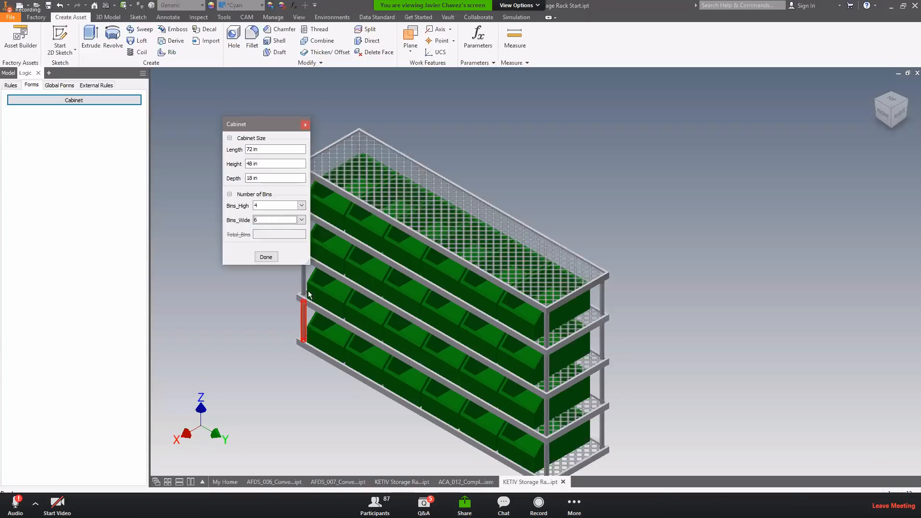
{"action": "left_click", "coordinate": [266, 257]}
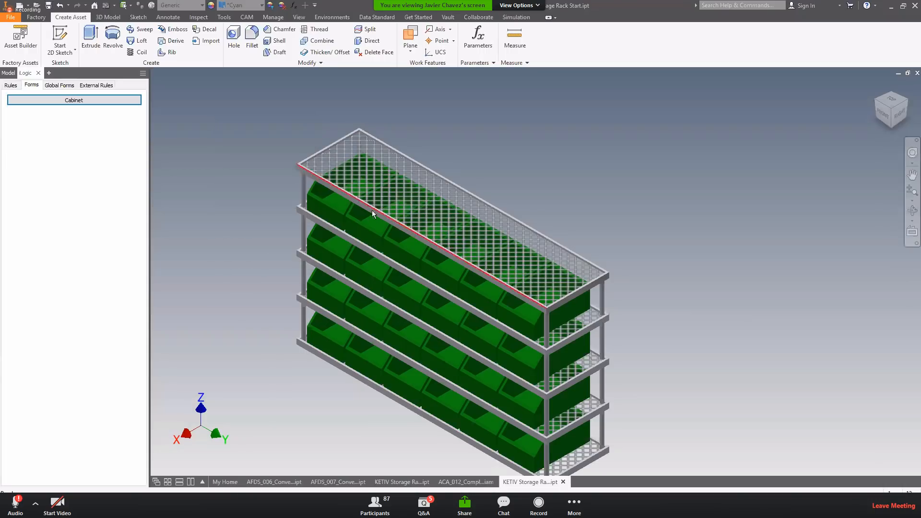
{"action": "scroll", "coordinate": [321, 261], "scroll_direction": "down", "scroll_amount": 3}
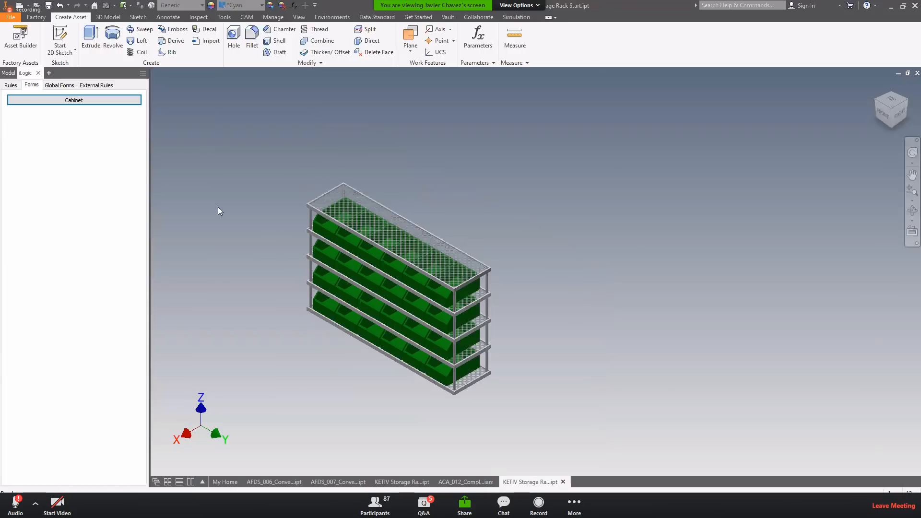
Step: Bring the storage rack into the Asset Builder and define its bottom face as the landing surface
{"action": "left_click", "coordinate": [21, 38]}
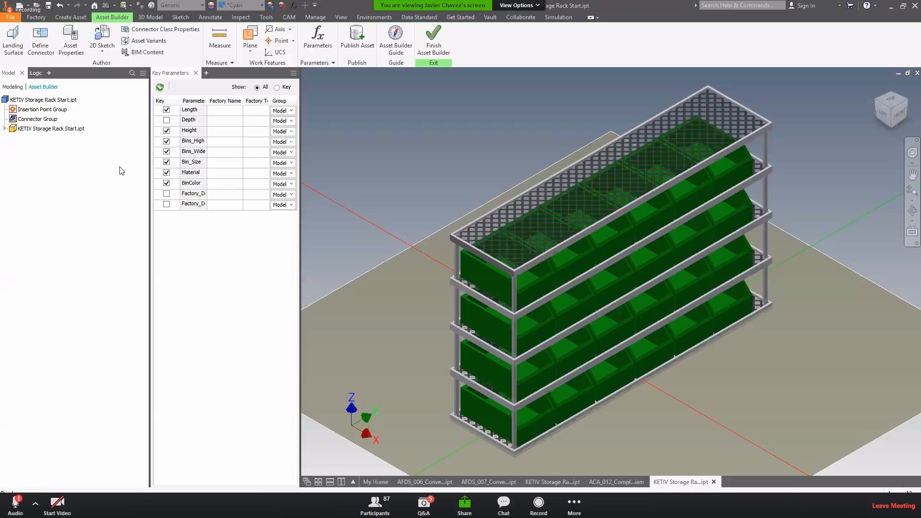
{"action": "left_click", "coordinate": [13, 40]}
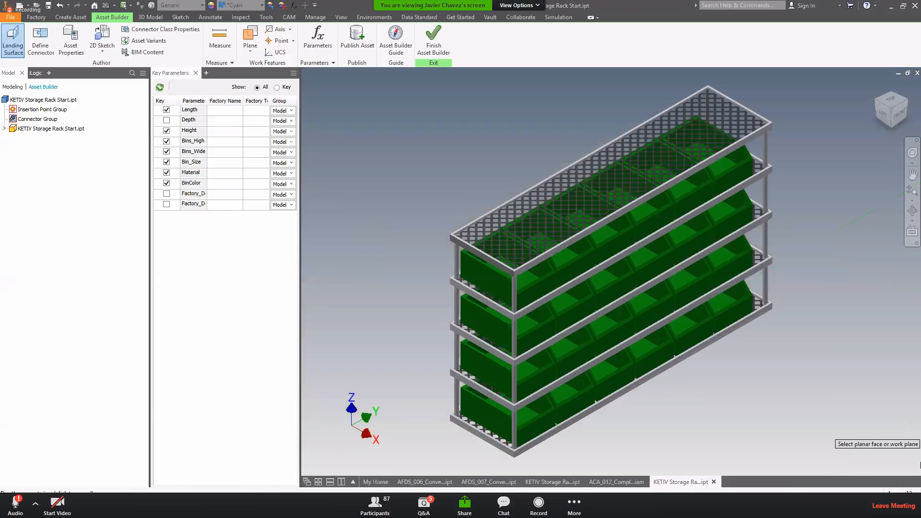
{"action": "middle_click_drag", "start_coordinate": [677, 395], "coordinate": [664, 349], "text": "shift"}
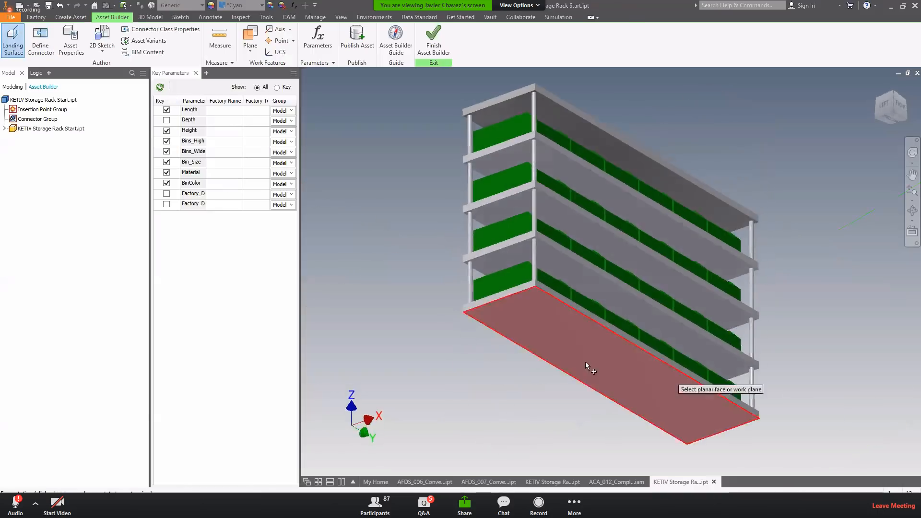
{"action": "left_click", "coordinate": [557, 321]}
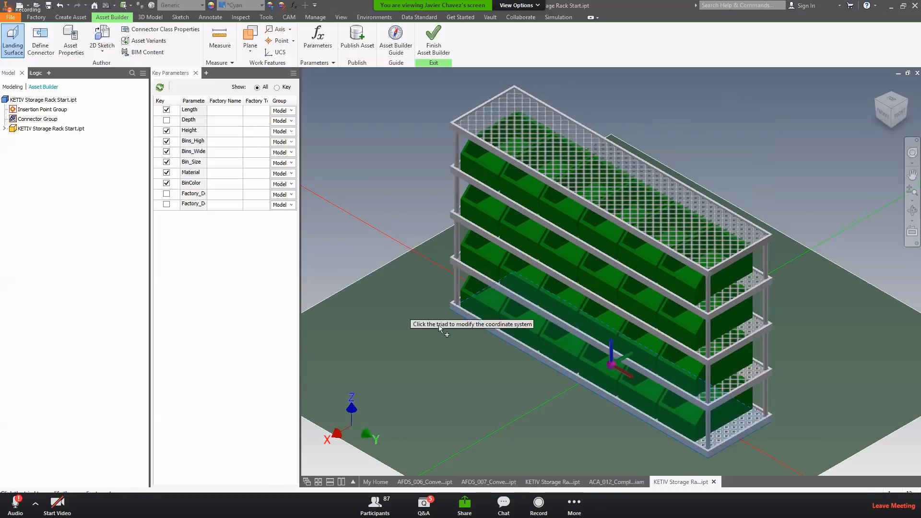
{"action": "right_click", "coordinate": [374, 158]}
{"action": "left_click", "coordinate": [400, 159]}
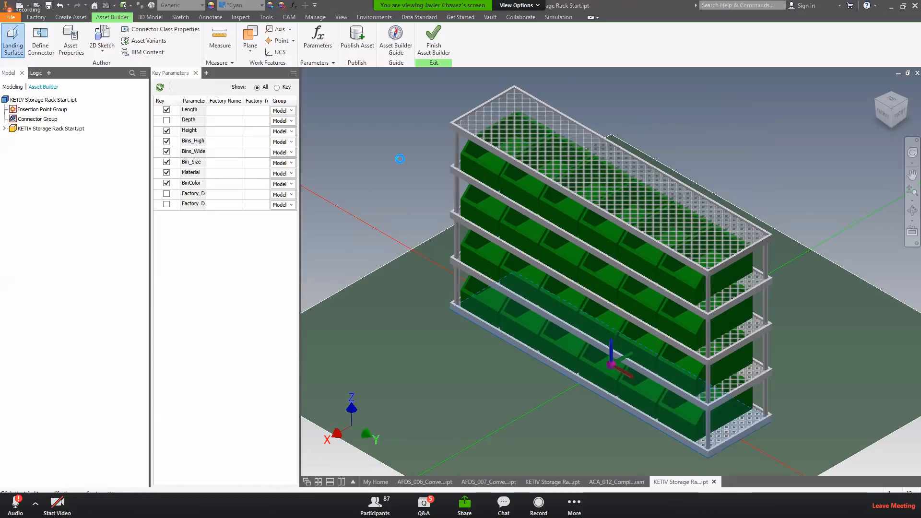
Step: Define a connector at the midpoint of the bottom shelf's upper edge on one rack end, with its up direction perpendicular to the frame's top face
{"action": "left_click", "coordinate": [39, 38]}
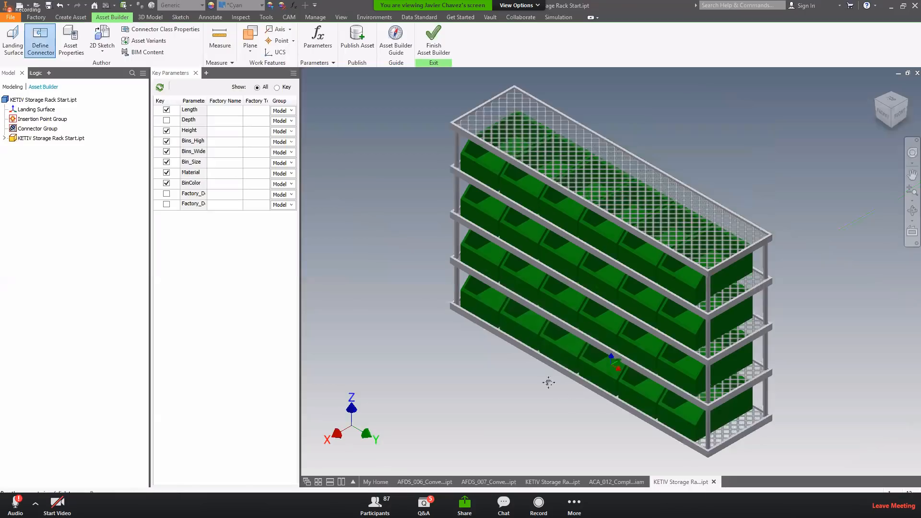
{"action": "scroll", "coordinate": [548, 382], "scroll_direction": "down", "scroll_amount": 8}
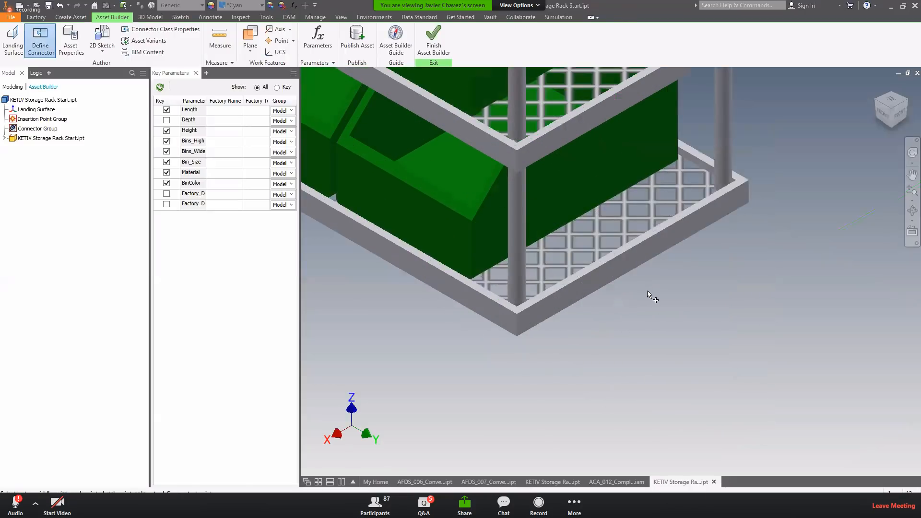
{"action": "left_click", "coordinate": [633, 261]}
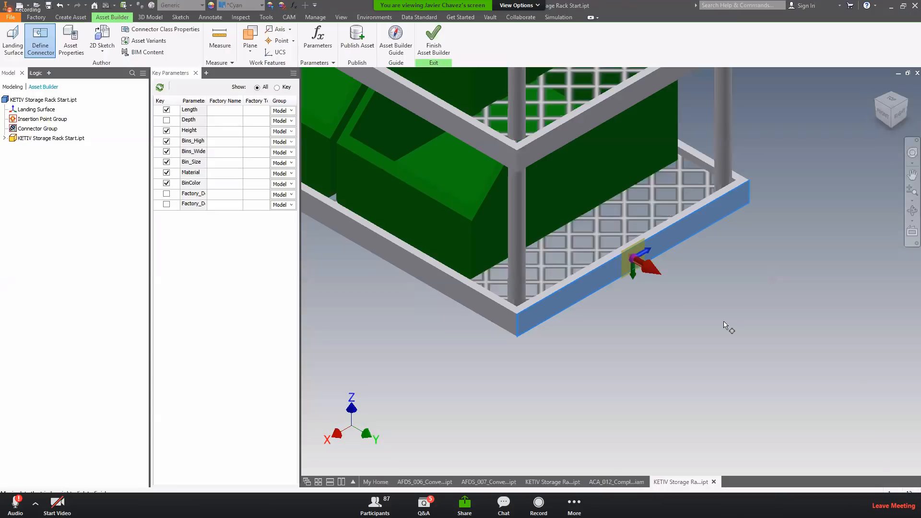
{"action": "left_click", "coordinate": [651, 255]}
{"action": "left_click", "coordinate": [669, 223]}
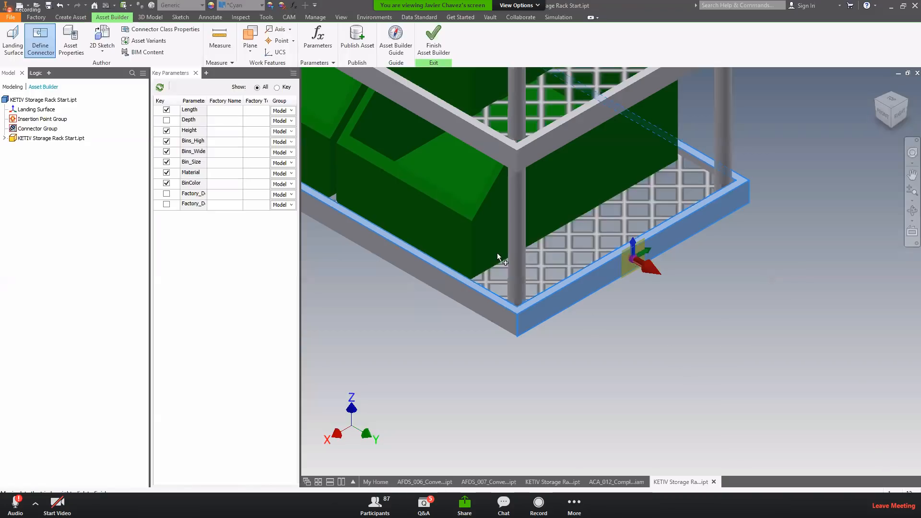
{"action": "right_click", "coordinate": [434, 333]}
{"action": "left_click", "coordinate": [459, 336]}
Step: Define a second connector at the matching edge midpoint on the opposite rack end, with its up direction perpendicular to the frame's top face
{"action": "scroll", "coordinate": [631, 290], "scroll_direction": "down", "scroll_amount": 4}
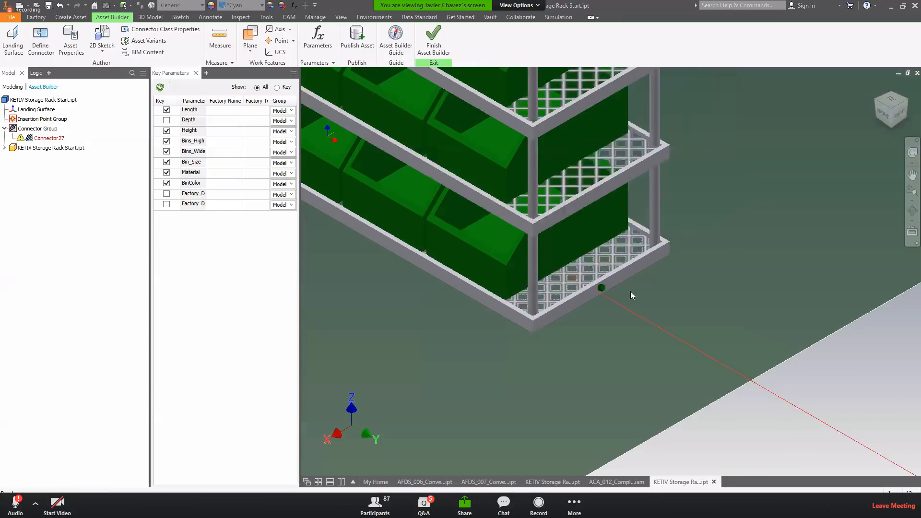
{"action": "scroll", "coordinate": [561, 298], "scroll_direction": "down", "scroll_amount": 5}
{"action": "middle_click_drag", "start_coordinate": [490, 335], "coordinate": [509, 311], "text": "shift"}
{"action": "scroll", "coordinate": [510, 302], "scroll_direction": "up", "scroll_amount": 8}
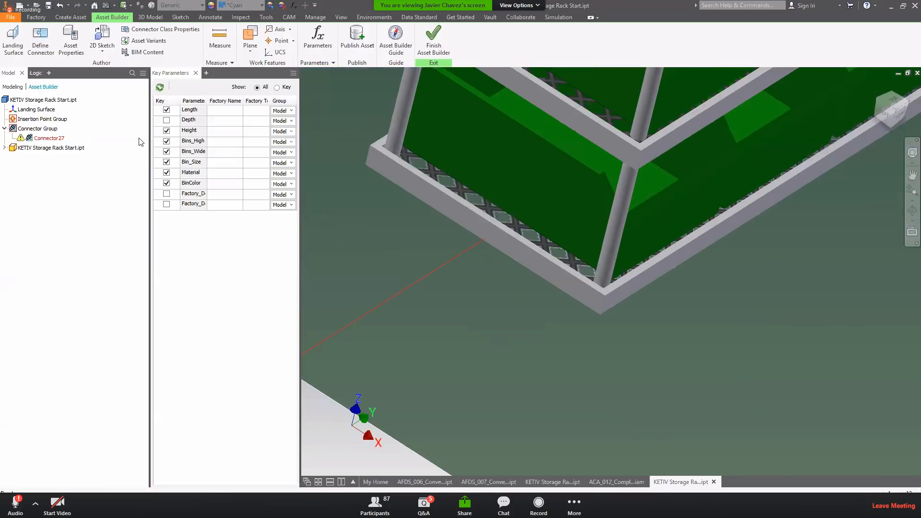
{"action": "left_click", "coordinate": [40, 42]}
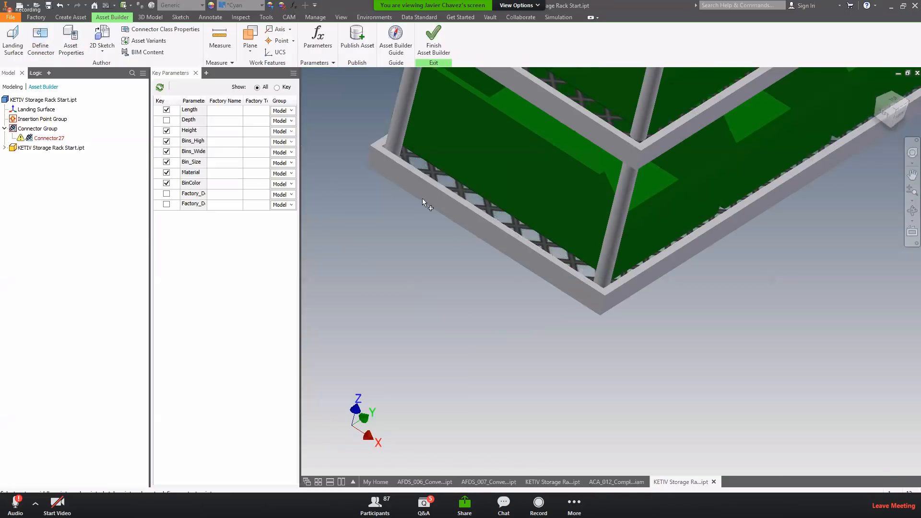
{"action": "left_click", "coordinate": [486, 229]}
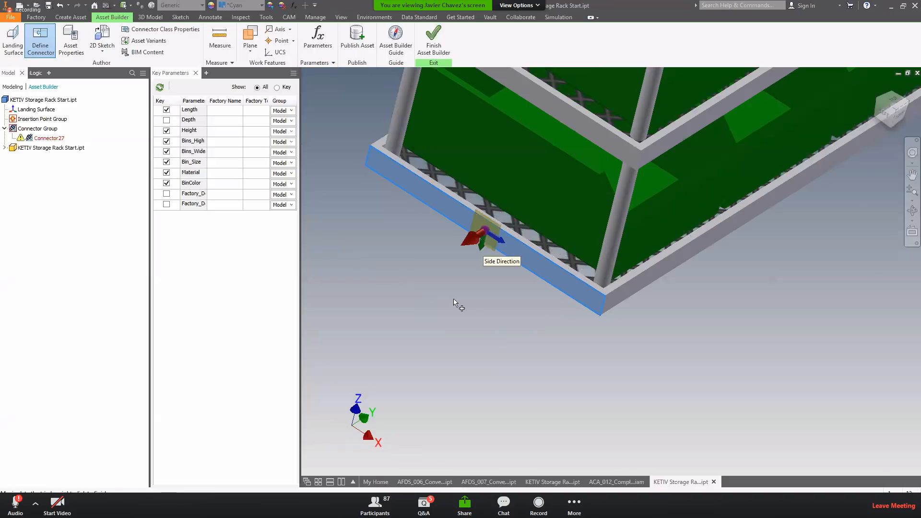
{"action": "left_click", "coordinate": [478, 242]}
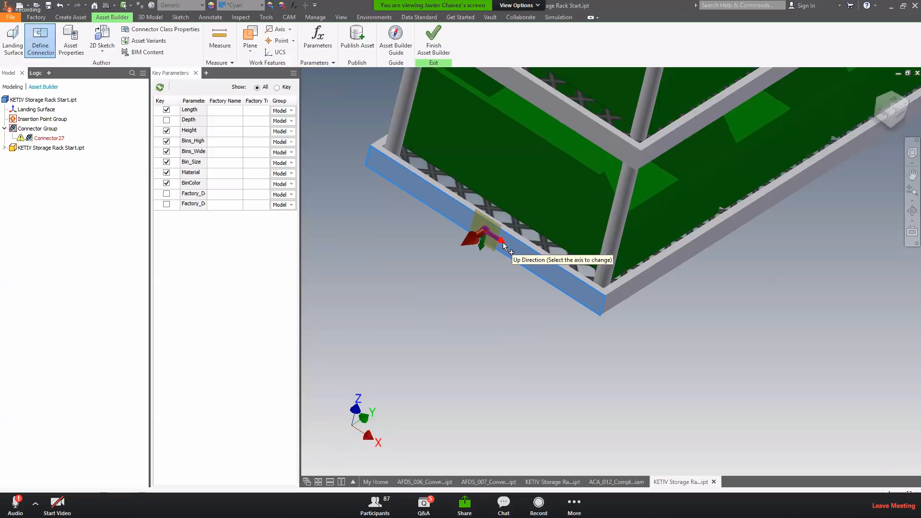
{"action": "scroll", "coordinate": [526, 244], "scroll_direction": "down", "scroll_amount": 3}
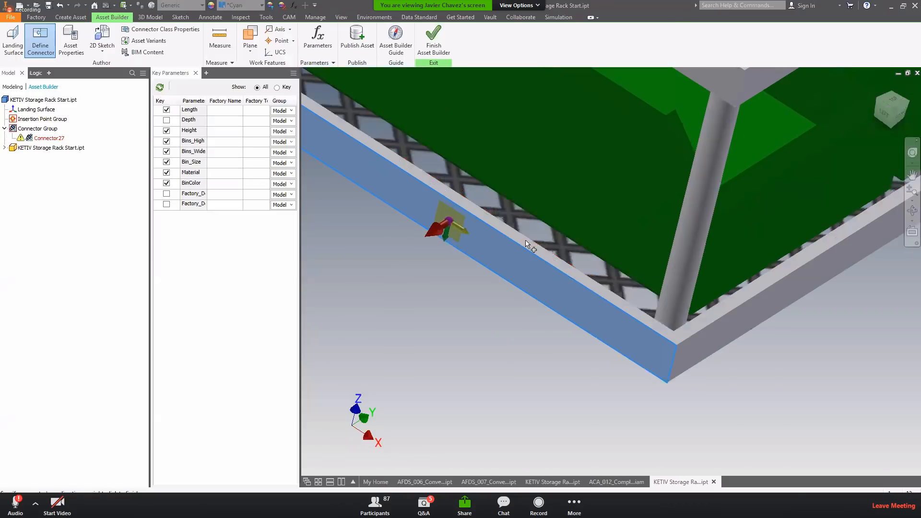
{"action": "scroll", "coordinate": [523, 243], "scroll_direction": "up", "scroll_amount": 2}
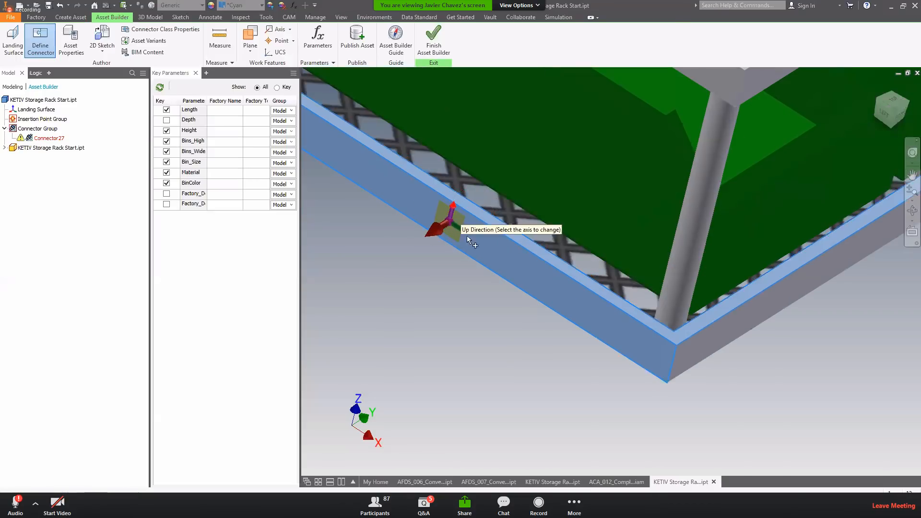
{"action": "scroll", "coordinate": [423, 276], "scroll_direction": "up", "scroll_amount": 3}
{"action": "right_click", "coordinate": [423, 276]}
{"action": "left_click", "coordinate": [453, 295]}
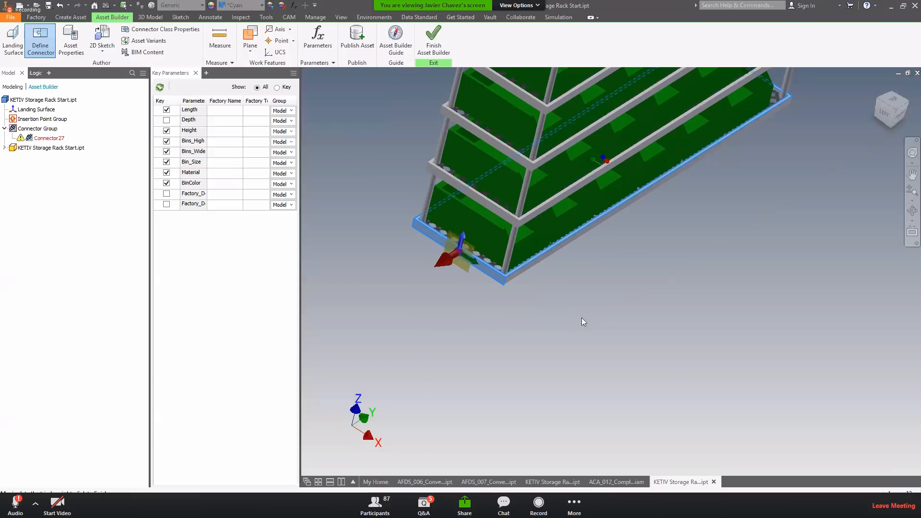
Step: Assign the StorageBins connector class with family_type Normal to the storage rack's connectors
{"action": "scroll", "coordinate": [602, 278], "scroll_direction": "up", "scroll_amount": 5}
{"action": "scroll", "coordinate": [611, 271], "scroll_direction": "down", "scroll_amount": 3}
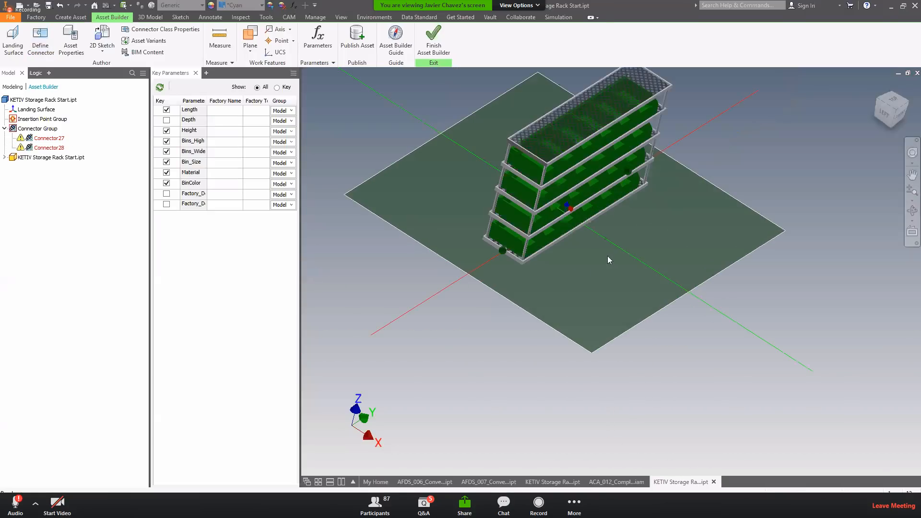
{"action": "middle_click_drag", "start_coordinate": [607, 255], "coordinate": [590, 226], "text": "shift"}
{"action": "middle_click_drag", "start_coordinate": [537, 238], "coordinate": [515, 281]}
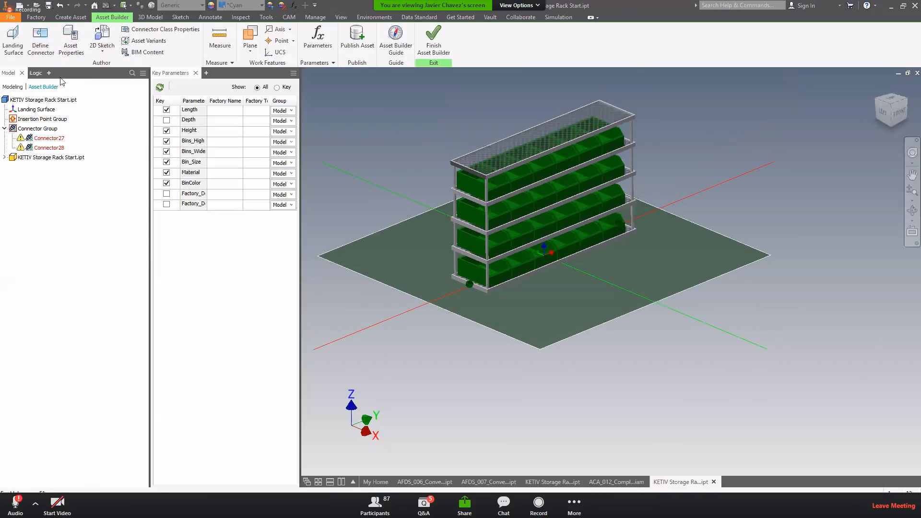
{"action": "left_click", "coordinate": [160, 29]}
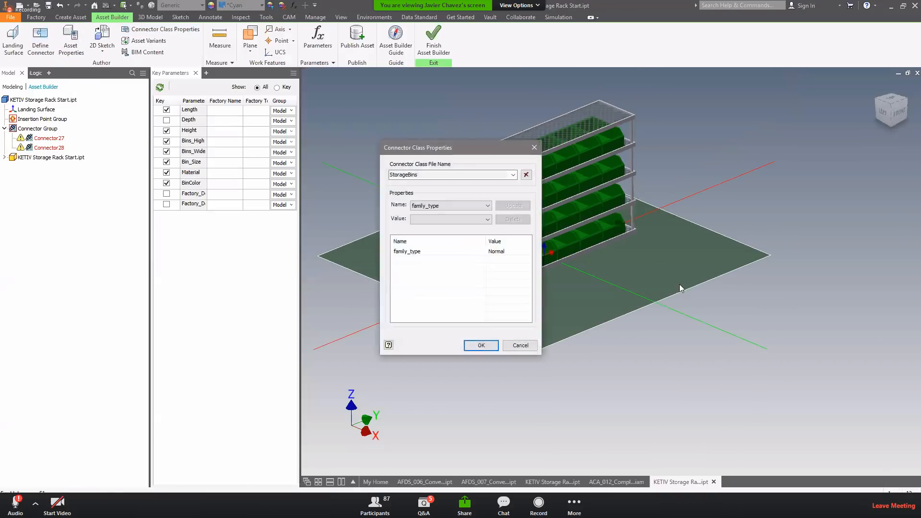
{"action": "left_click", "coordinate": [513, 175]}
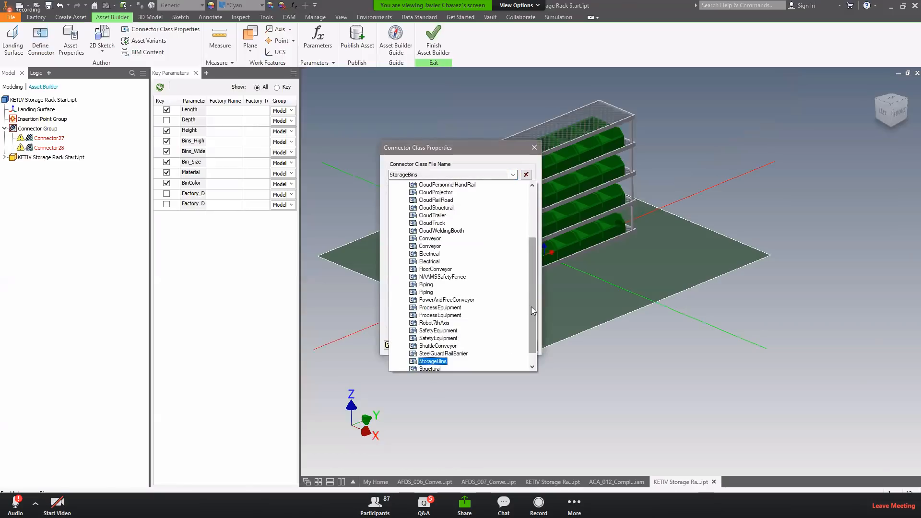
{"action": "left_click_drag", "start_coordinate": [532, 307], "coordinate": [529, 344]}
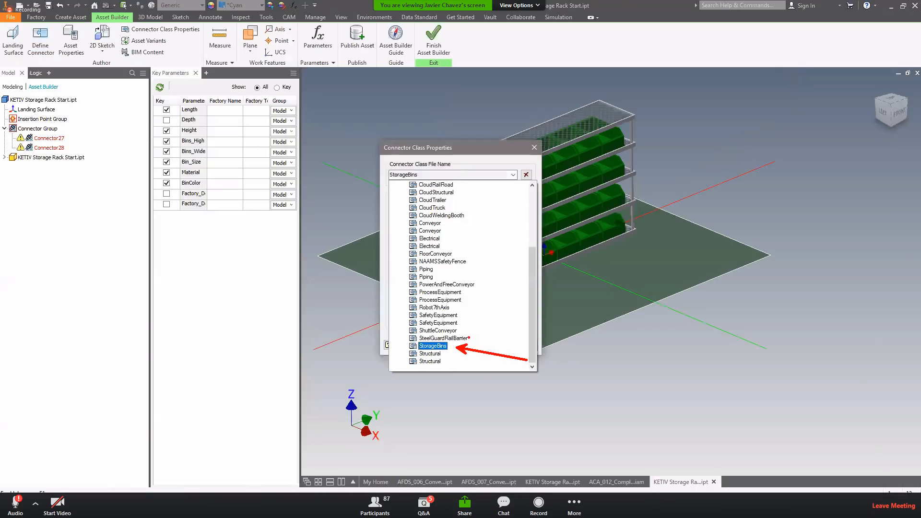
{"action": "left_click", "coordinate": [489, 344]}
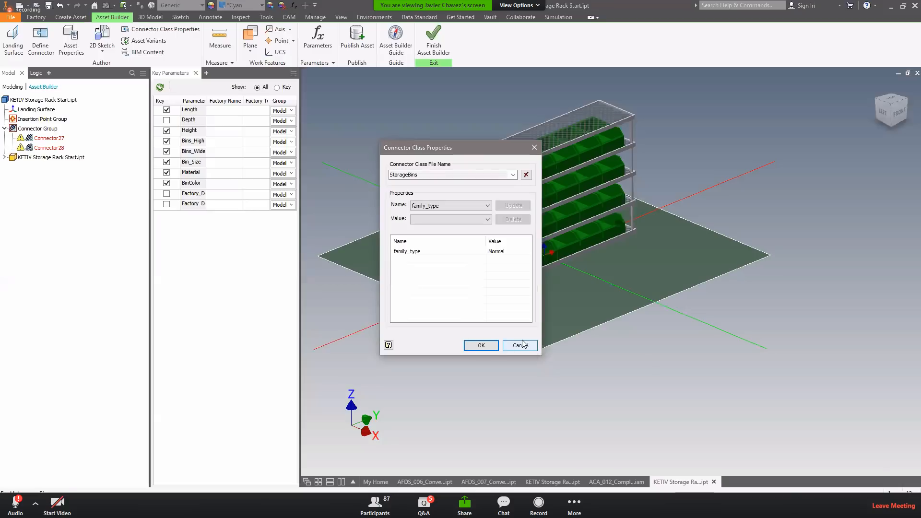
{"action": "left_click", "coordinate": [470, 219]}
{"action": "left_click", "coordinate": [446, 227]}
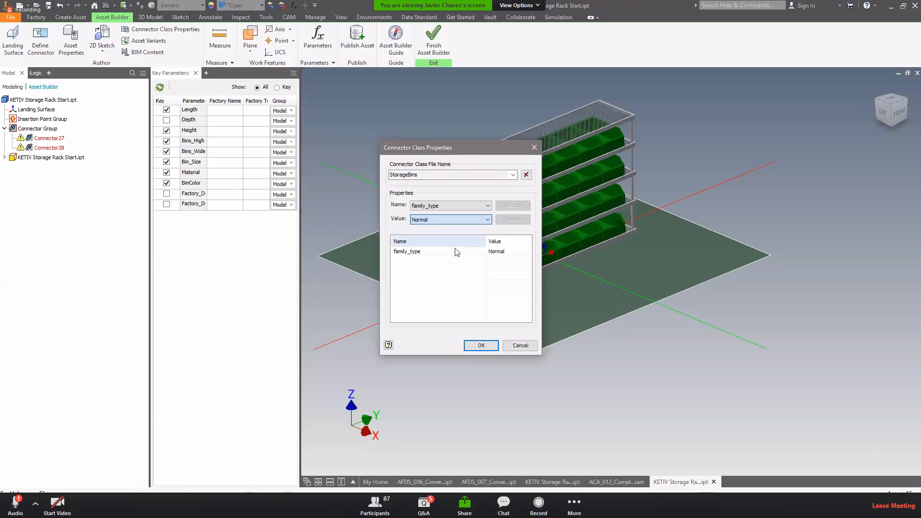
{"action": "left_click", "coordinate": [482, 346]}
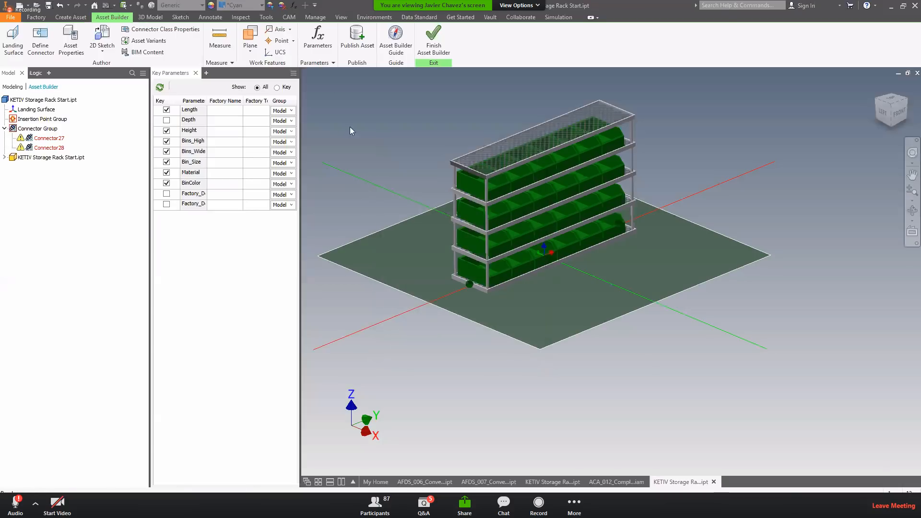
Step: Save the rack part, check the local User Assets folder as publishing destination, and close the part without publishing
{"action": "left_click", "coordinate": [357, 41]}
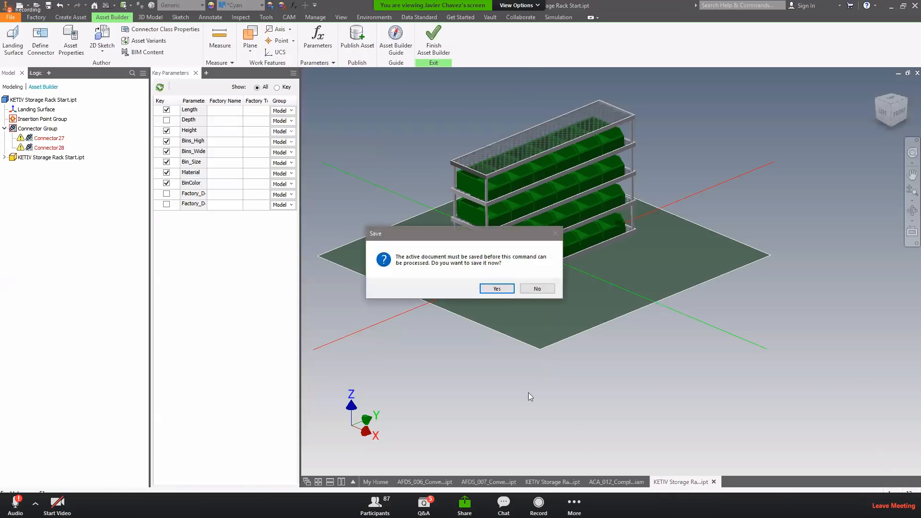
{"action": "left_click", "coordinate": [496, 288]}
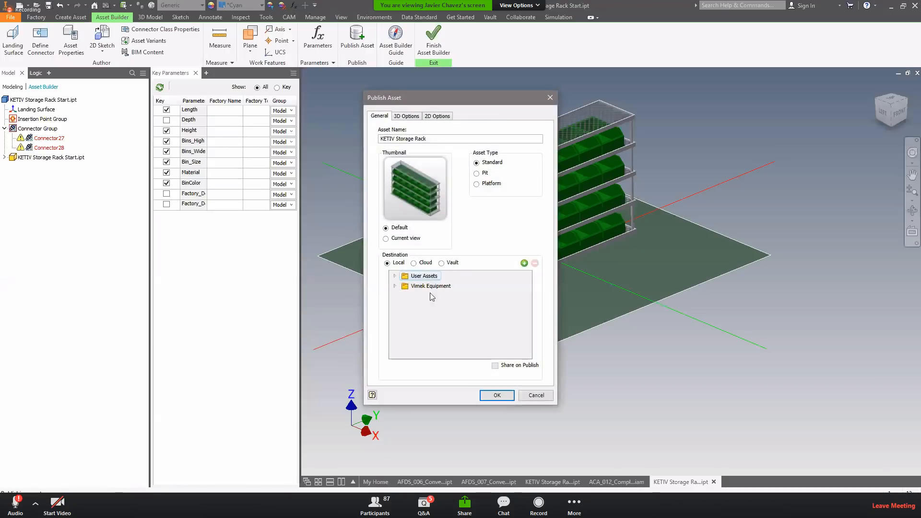
{"action": "left_click", "coordinate": [394, 277]}
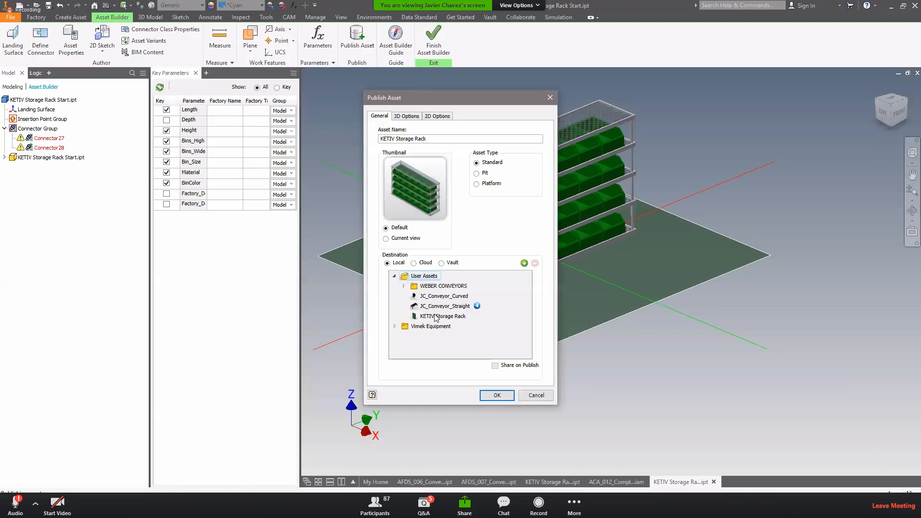
{"action": "left_click", "coordinate": [536, 396]}
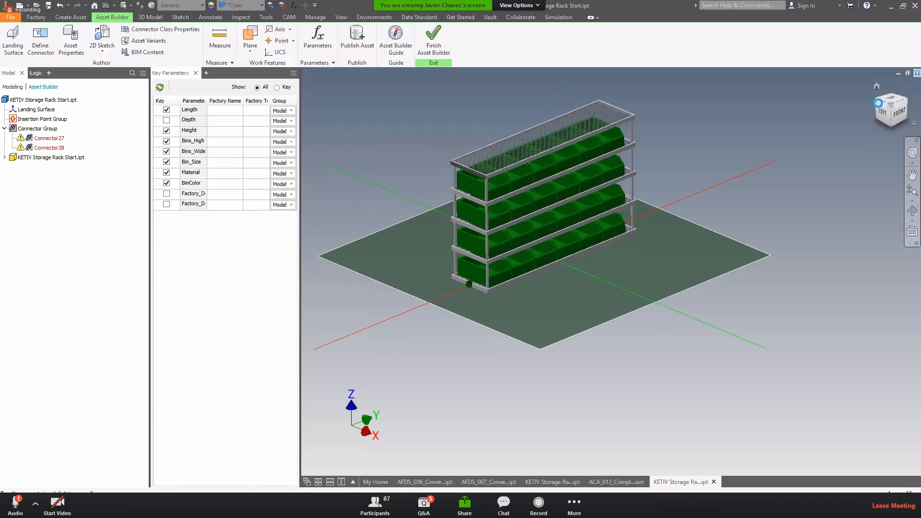
{"action": "left_click", "coordinate": [917, 72]}
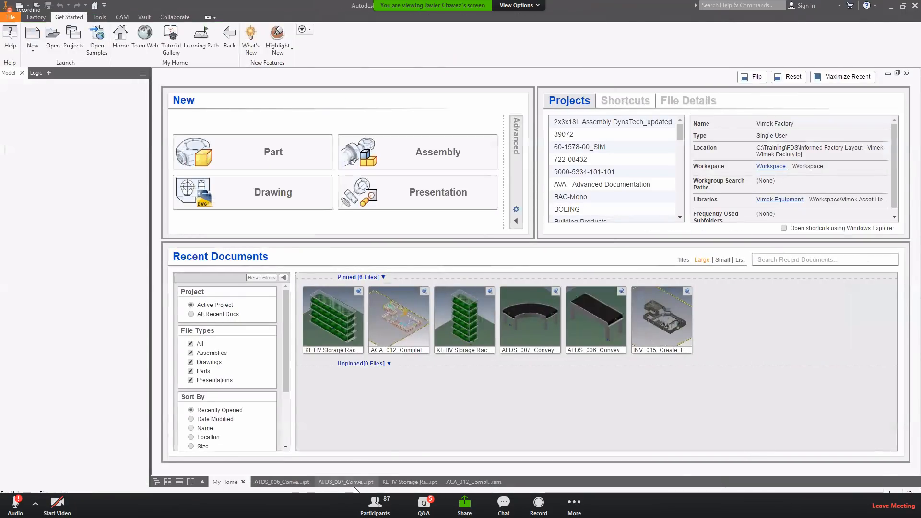
Step: Switch to the ACA_012_Complete factory layout and bring the open floor between the conveyors into view
{"action": "left_click", "coordinate": [281, 481]}
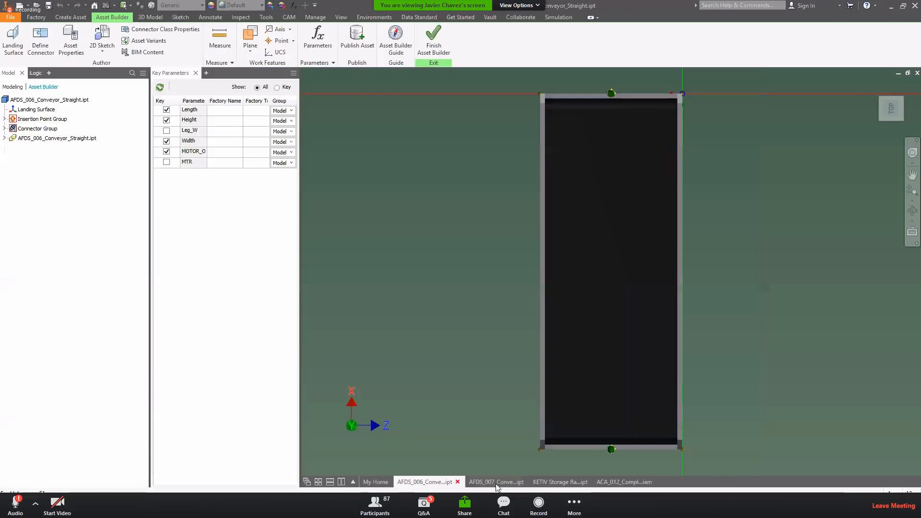
{"action": "left_click", "coordinate": [560, 481]}
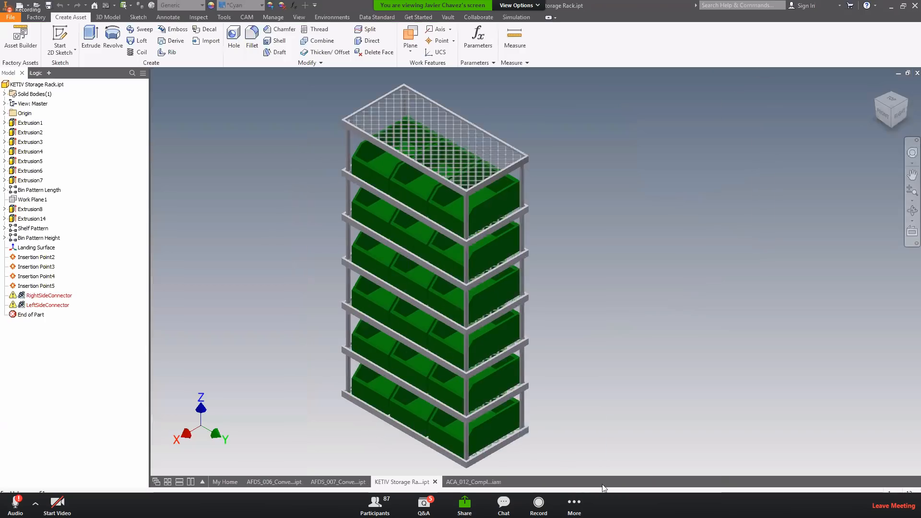
{"action": "left_click", "coordinate": [462, 482]}
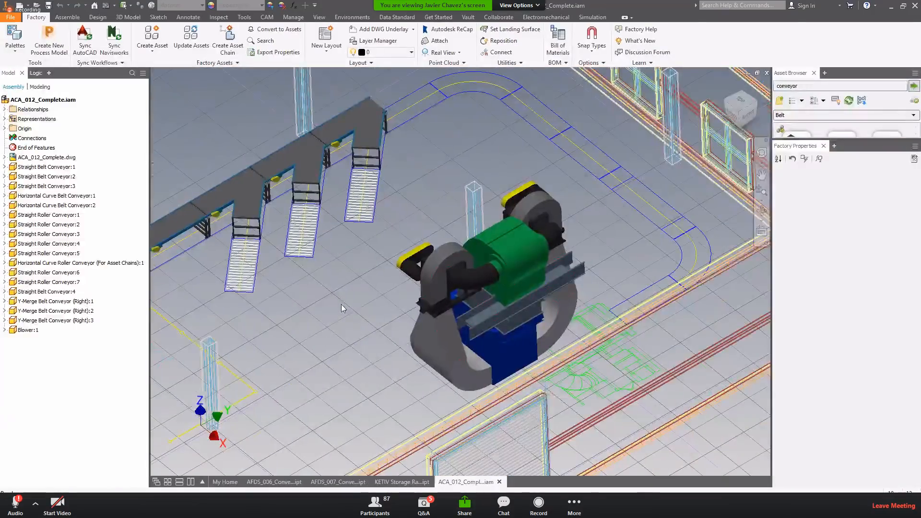
{"action": "scroll", "coordinate": [340, 304], "scroll_direction": "down", "scroll_amount": 5}
{"action": "scroll", "coordinate": [316, 344], "scroll_direction": "up", "scroll_amount": 3}
{"action": "middle_click_drag", "start_coordinate": [292, 225], "coordinate": [387, 279]}
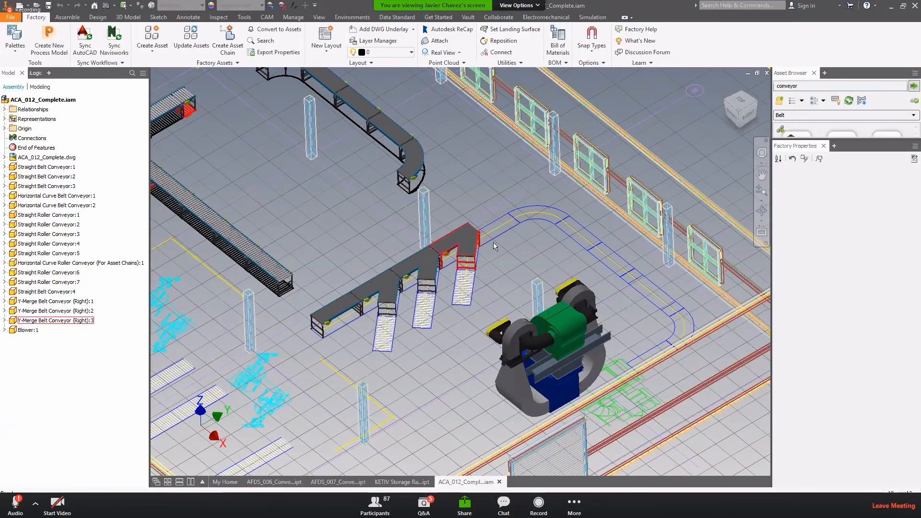
{"action": "scroll", "coordinate": [507, 218], "scroll_direction": "up", "scroll_amount": 3}
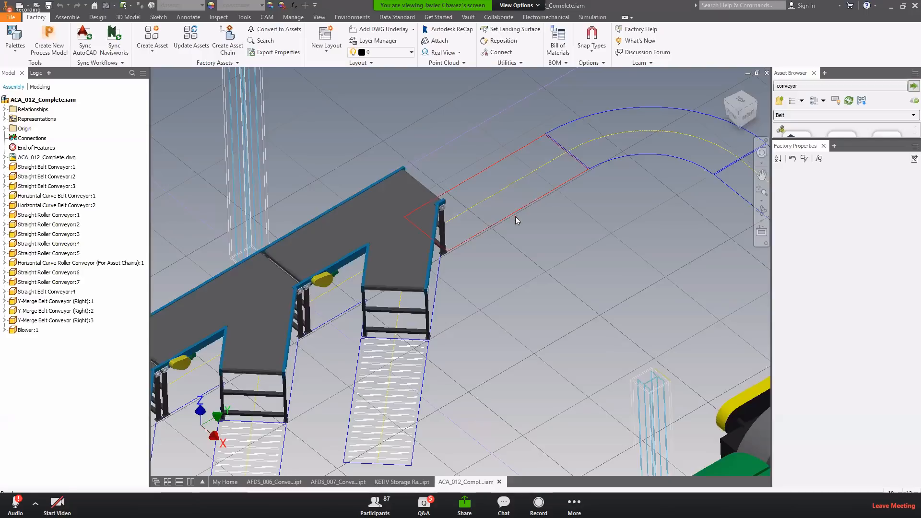
{"action": "scroll", "coordinate": [515, 217], "scroll_direction": "down", "scroll_amount": 3}
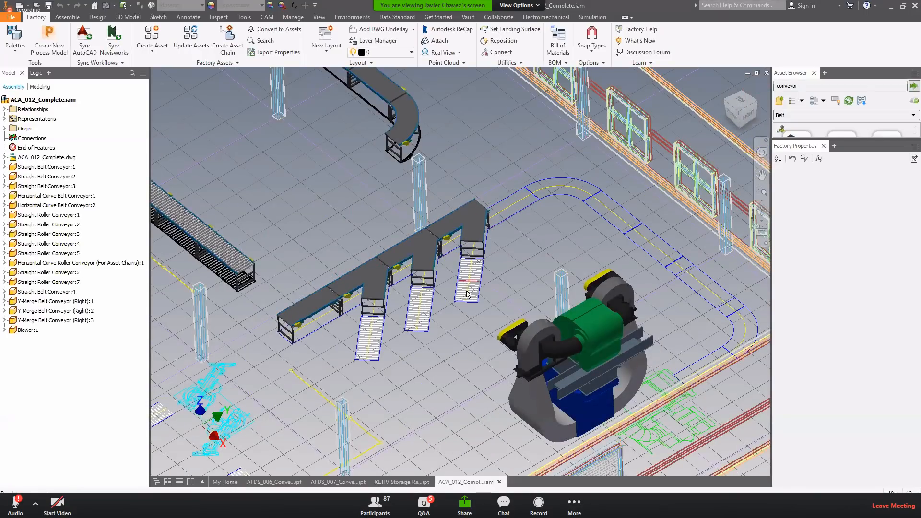
{"action": "middle_click_drag", "start_coordinate": [469, 292], "coordinate": [470, 295]}
{"action": "middle_click_drag", "start_coordinate": [239, 202], "coordinate": [384, 257]}
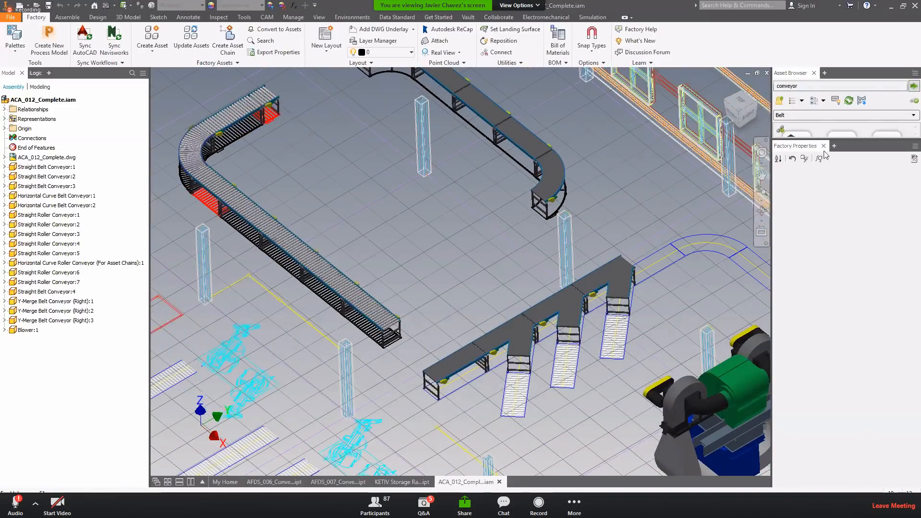
Step: Enlarge the asset browser's display area and open the User Assets library in it
{"action": "left_click_drag", "start_coordinate": [838, 138], "coordinate": [842, 250]}
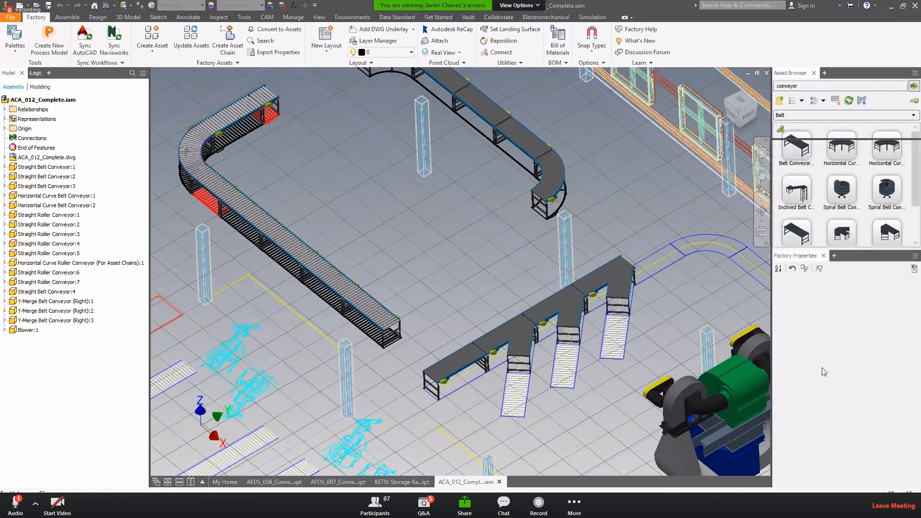
{"action": "left_click", "coordinate": [781, 101]}
{"action": "left_click", "coordinate": [780, 100]}
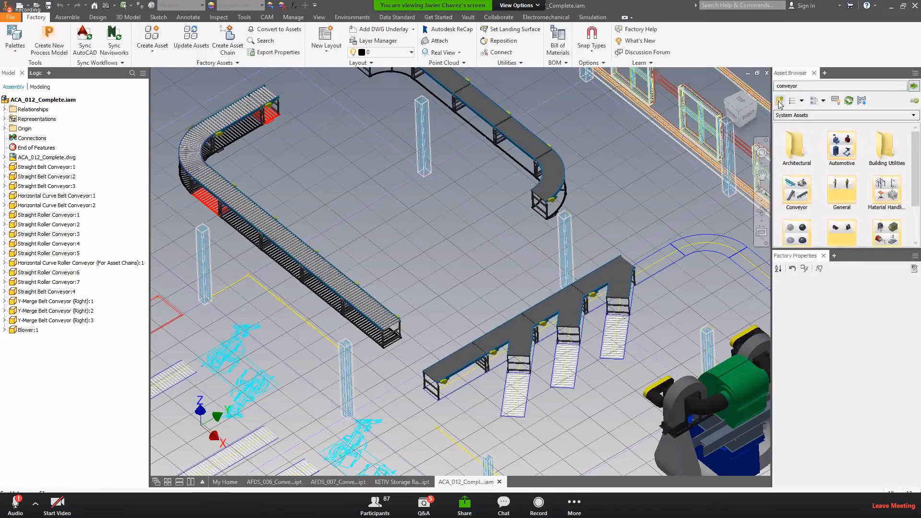
{"action": "left_click_drag", "start_coordinate": [842, 248], "coordinate": [842, 305]}
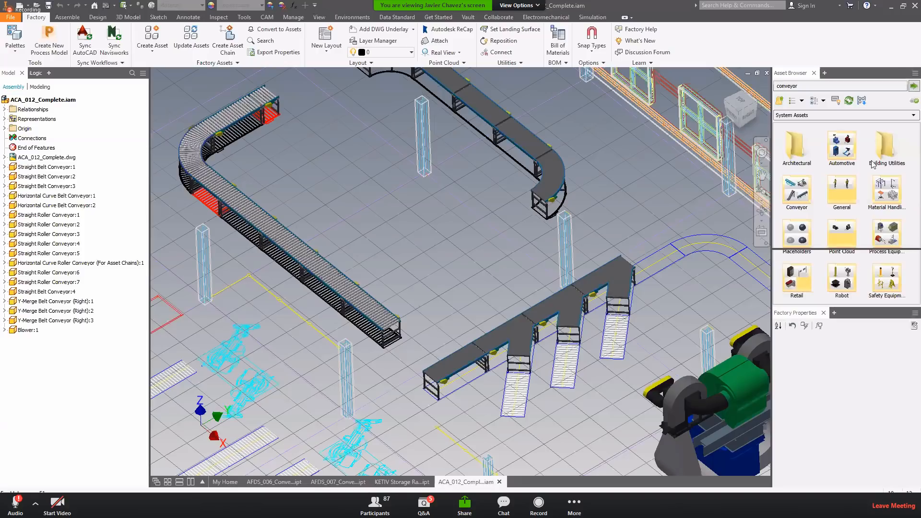
{"action": "left_click", "coordinate": [780, 101]}
{"action": "double_click", "coordinate": [843, 150]}
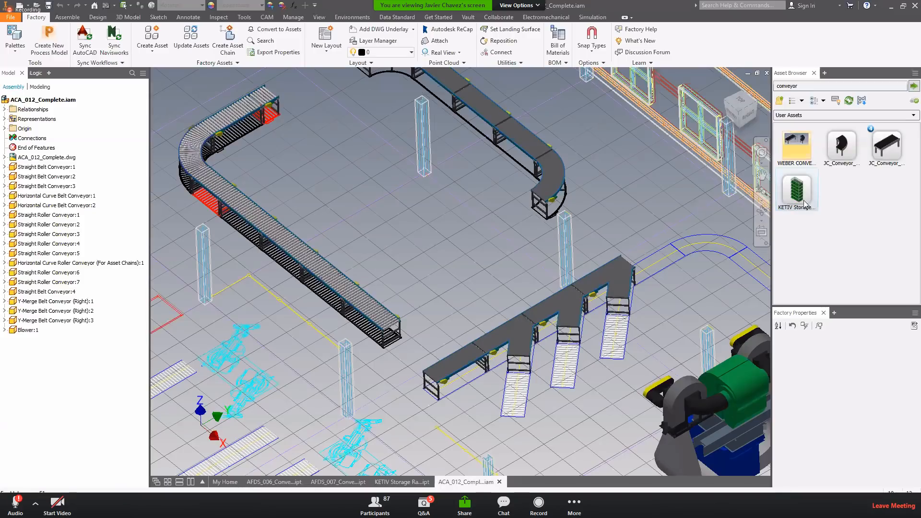
Step: Place one KETIV Storage Rack from the user assets on the open floor beside the long roller conveyor and end the placement
{"action": "left_click_drag", "start_coordinate": [800, 188], "coordinate": [359, 230]}
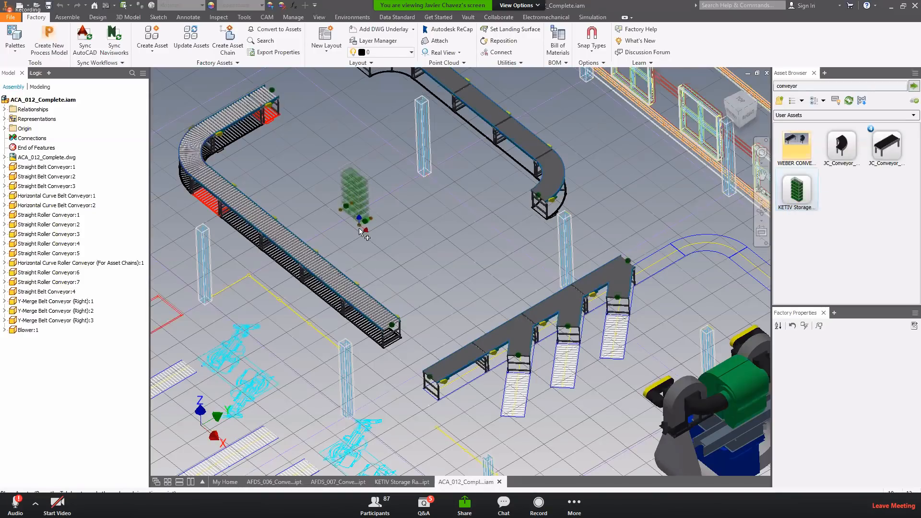
{"action": "scroll", "coordinate": [359, 230], "scroll_direction": "down", "scroll_amount": 6}
{"action": "scroll", "coordinate": [361, 235], "scroll_direction": "up", "scroll_amount": 10}
{"action": "left_click_drag", "start_coordinate": [364, 275], "coordinate": [366, 274]}
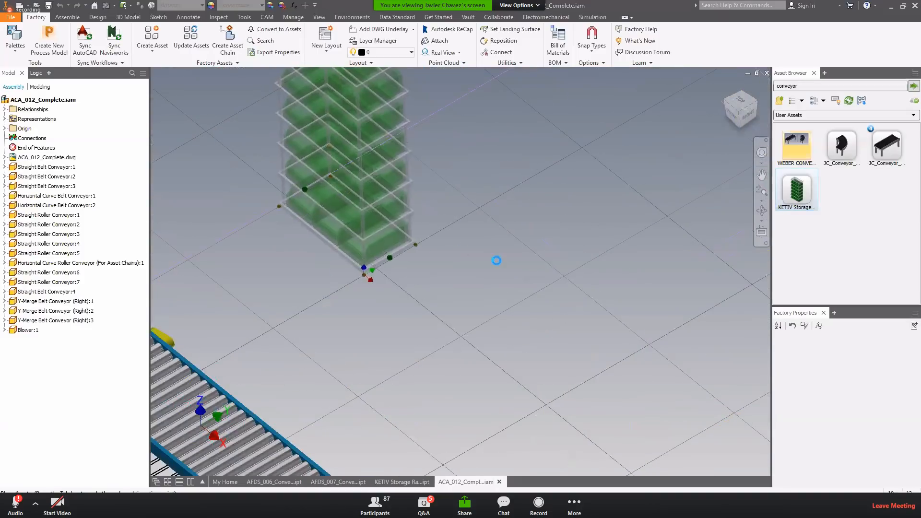
{"action": "middle_click_drag", "start_coordinate": [509, 248], "coordinate": [462, 337]}
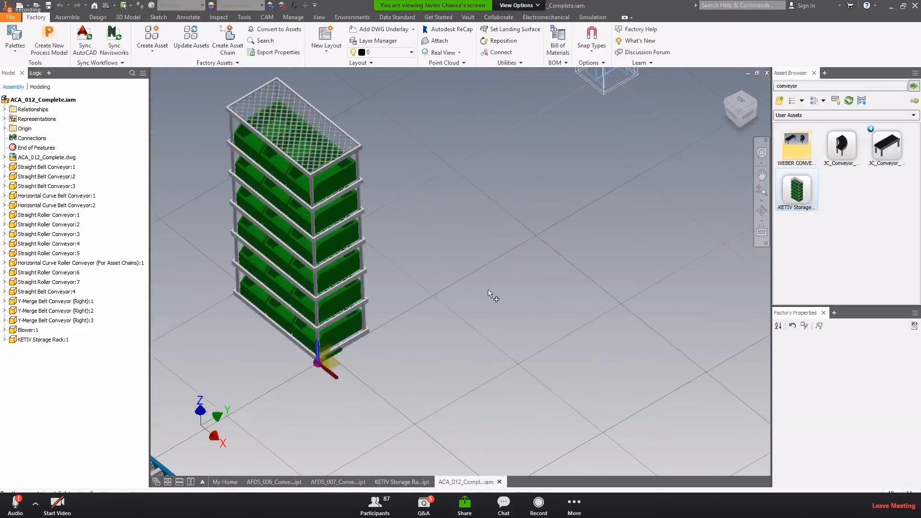
{"action": "scroll", "coordinate": [512, 246], "scroll_direction": "down", "scroll_amount": 3}
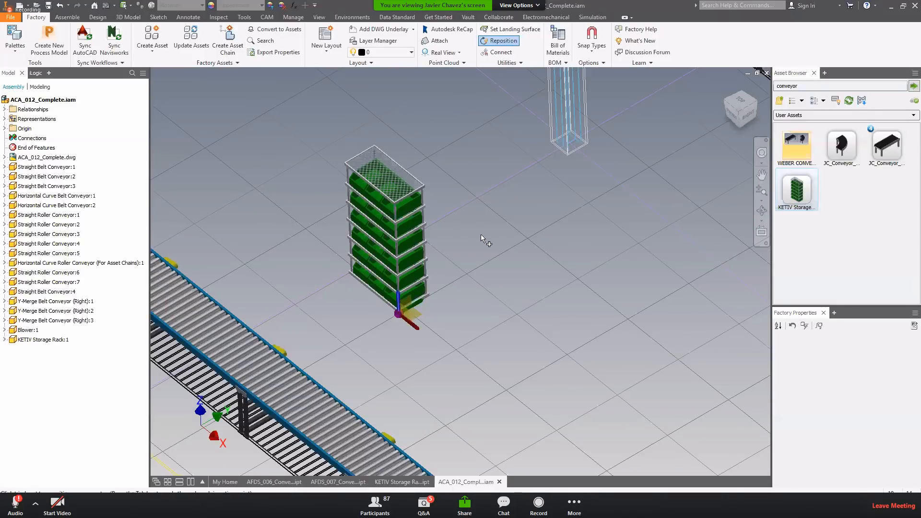
{"action": "key", "text": "Escape"}
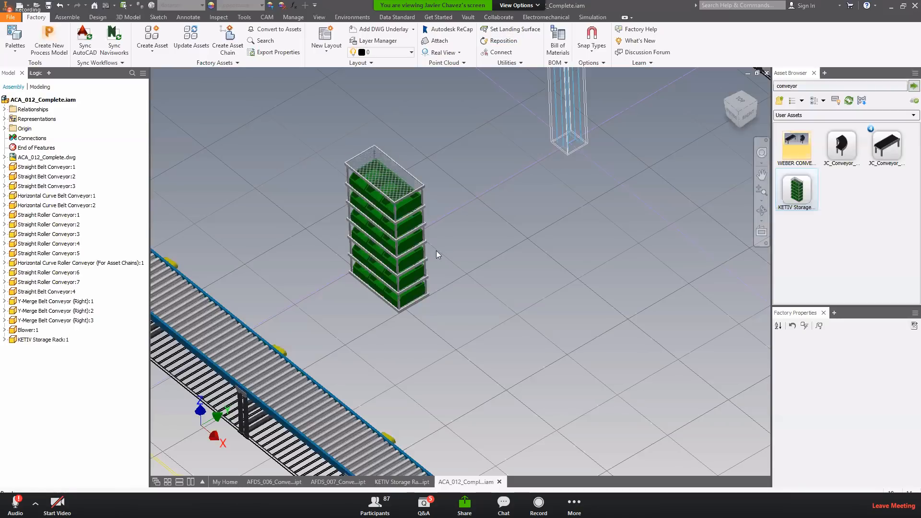
Step: Set the placed rack's Bins_High to 4 and BinColor to Blue, and apply the changes to the model
{"action": "left_click", "coordinate": [410, 250]}
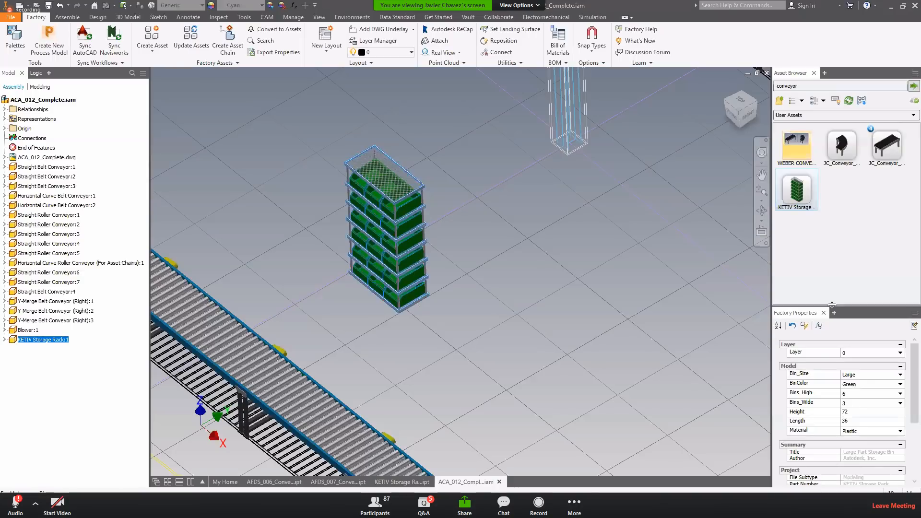
{"action": "left_click_drag", "start_coordinate": [832, 305], "coordinate": [832, 247]}
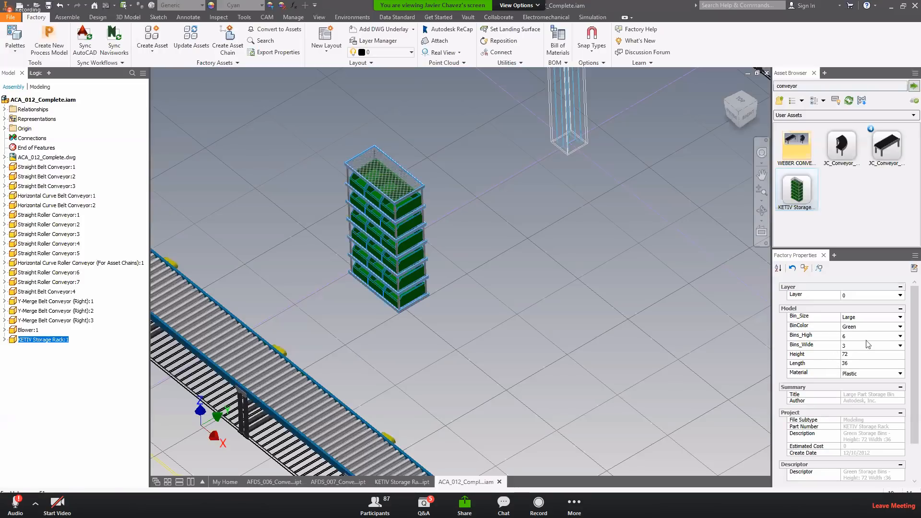
{"action": "left_click", "coordinate": [899, 336]}
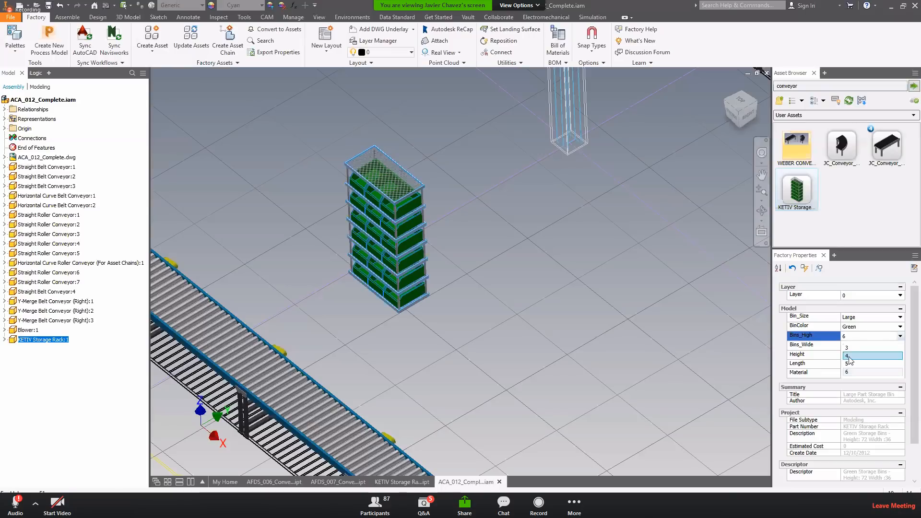
{"action": "left_click", "coordinate": [849, 356]}
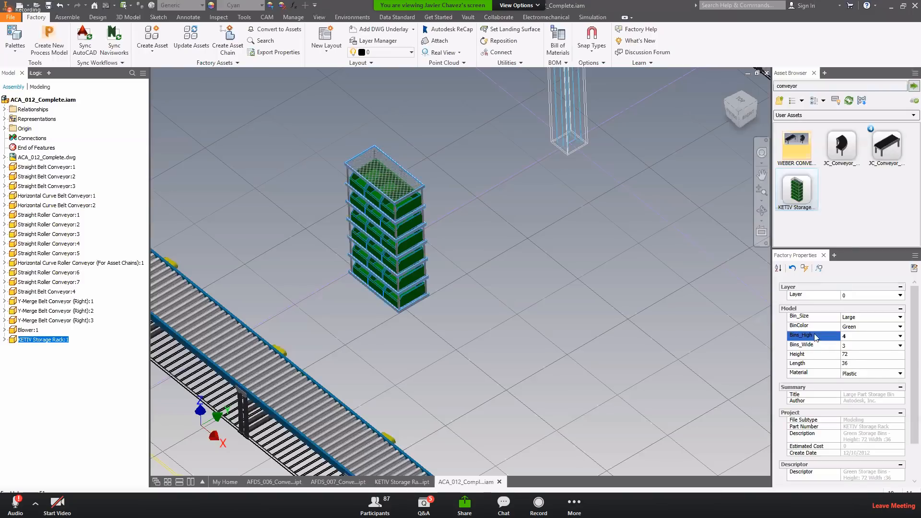
{"action": "left_click", "coordinate": [899, 327]}
{"action": "left_click", "coordinate": [850, 338]}
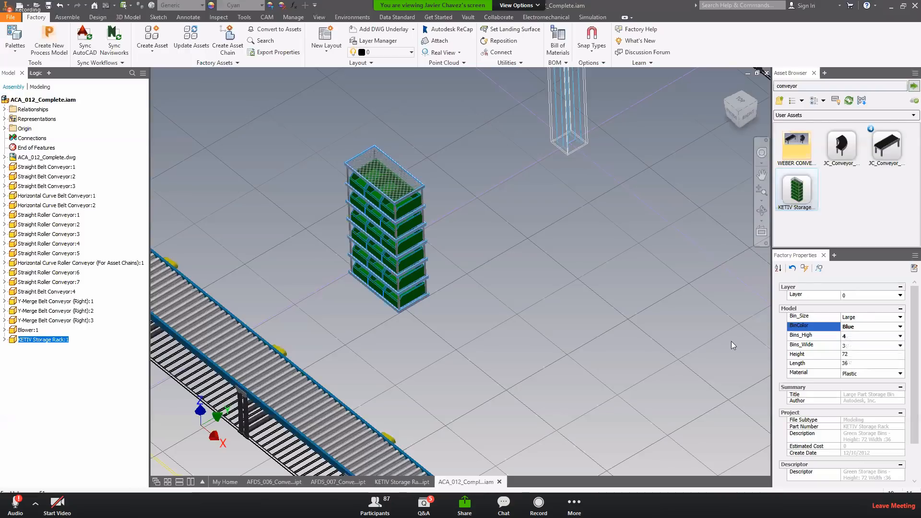
{"action": "left_click", "coordinate": [805, 268]}
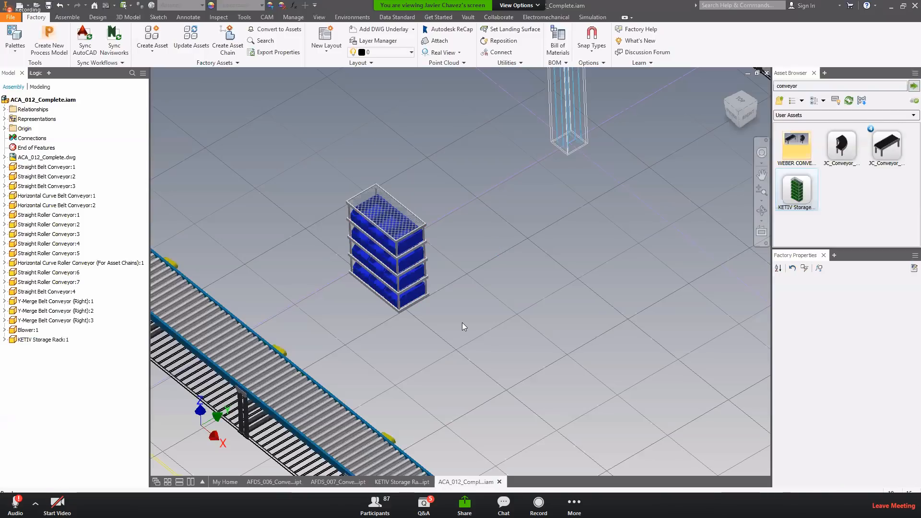
Step: Set the placed storage rack's Bins_Wide to 6 and apply the change to the model
{"action": "scroll", "coordinate": [425, 318], "scroll_direction": "up", "scroll_amount": 3}
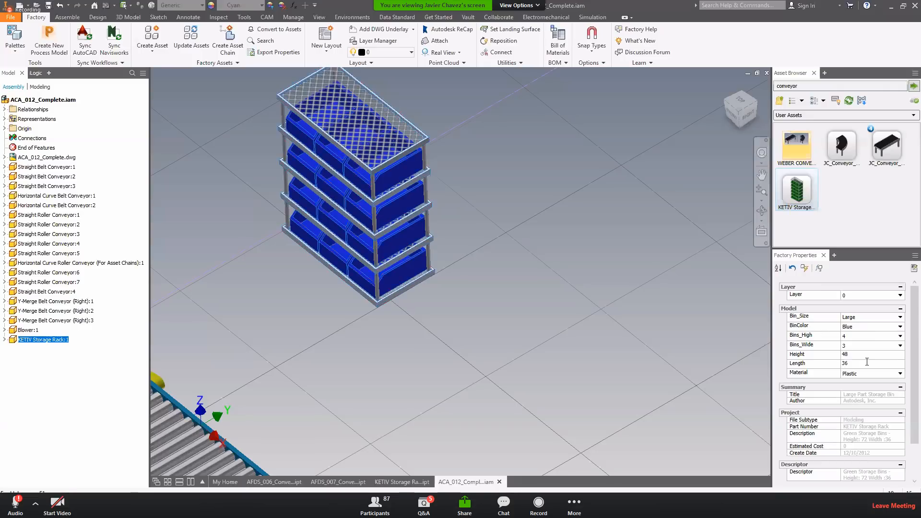
{"action": "left_click", "coordinate": [900, 346]}
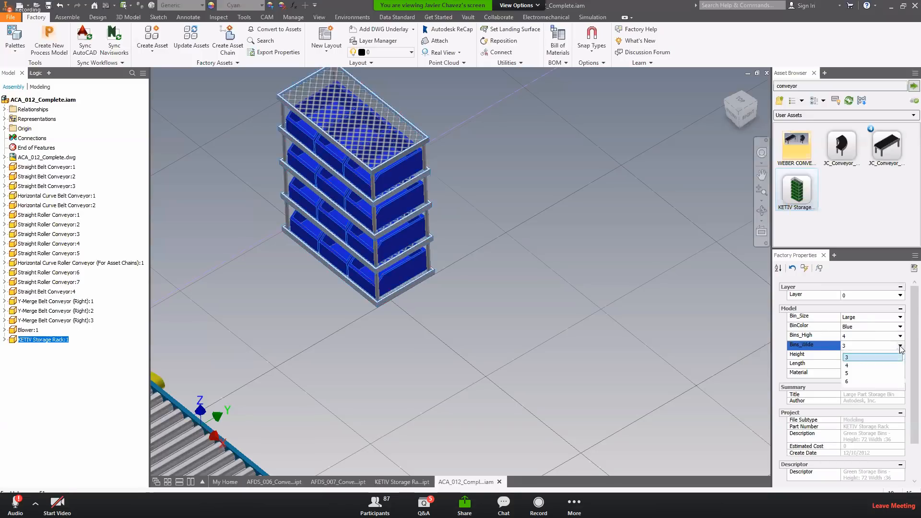
{"action": "left_click", "coordinate": [861, 384]}
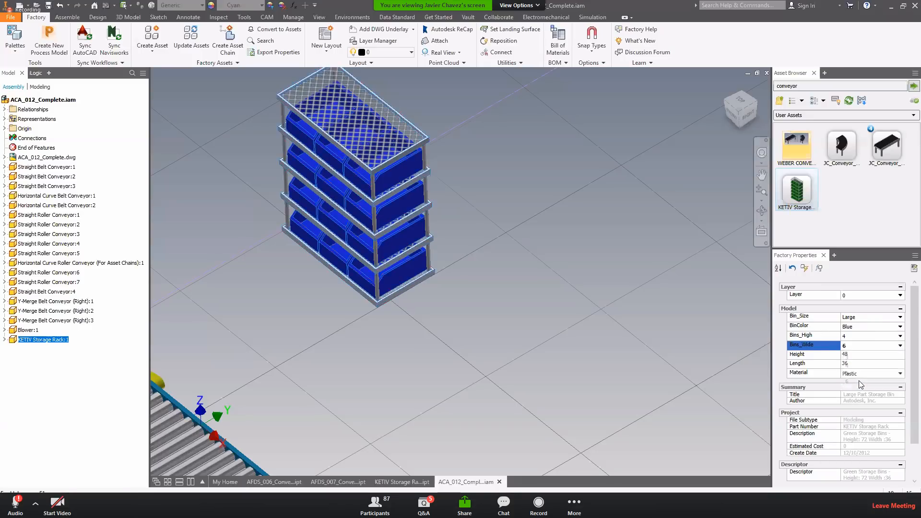
{"action": "left_click", "coordinate": [803, 267]}
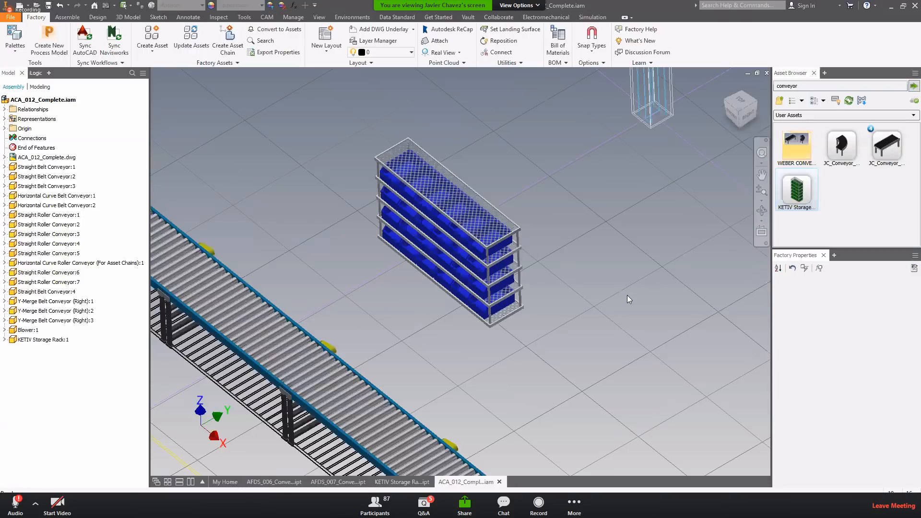
Step: Place a second KETIV Storage Rack on the open floor between the blue rack and the nearby column, and finish the placement
{"action": "scroll", "coordinate": [626, 295], "scroll_direction": "up", "scroll_amount": 1}
{"action": "middle_click_drag", "start_coordinate": [626, 295], "coordinate": [587, 300]}
{"action": "left_click_drag", "start_coordinate": [800, 191], "coordinate": [558, 240]}
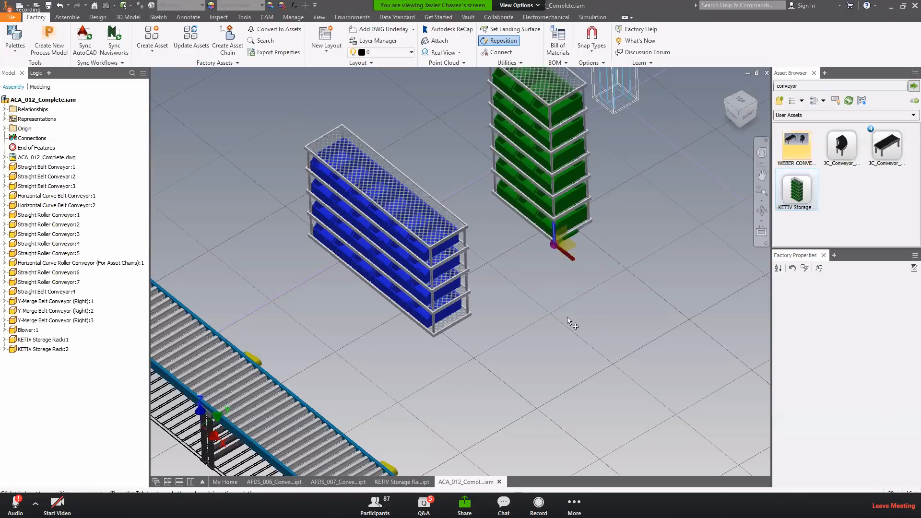
{"action": "right_click", "coordinate": [603, 310]}
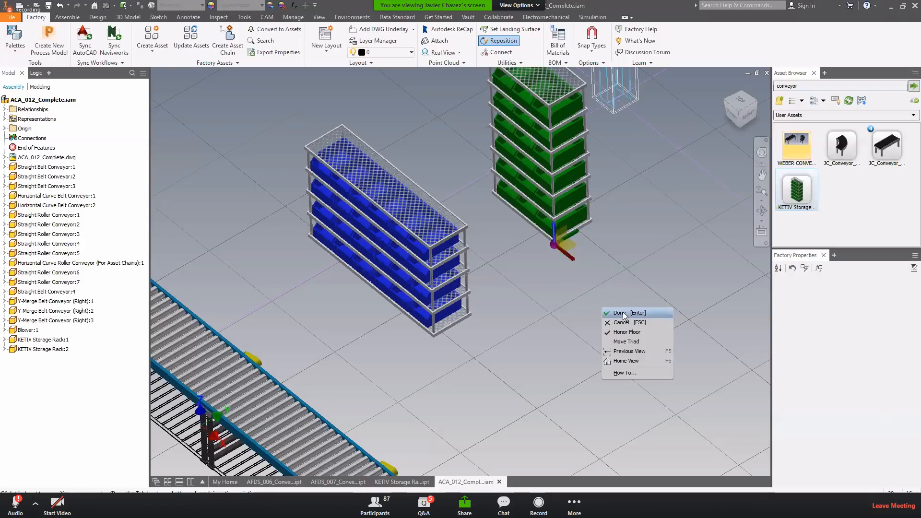
{"action": "left_click", "coordinate": [624, 313]}
Step: Place a third KETIV Storage Rack snapped to the end of the blue rack, end the placement and select the new rack
{"action": "left_click_drag", "start_coordinate": [798, 190], "coordinate": [614, 299]}
{"action": "left_click_drag", "start_coordinate": [568, 359], "coordinate": [495, 386]}
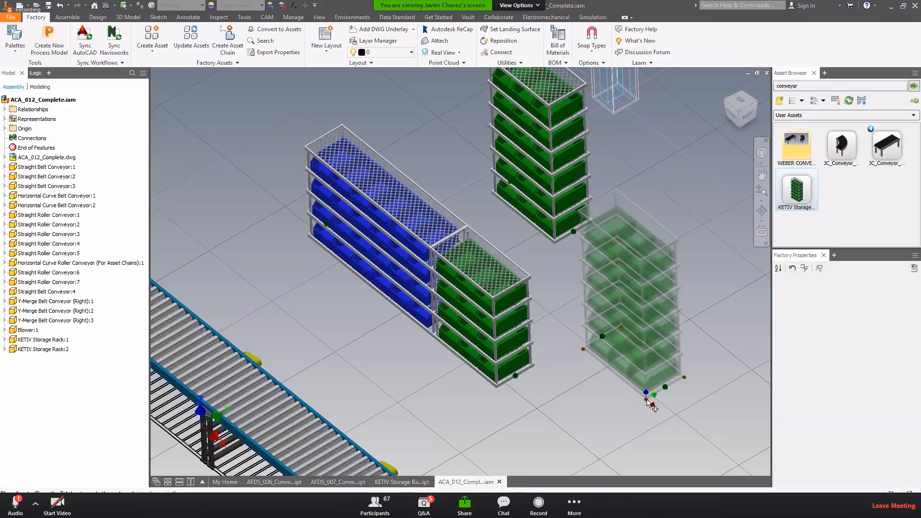
{"action": "key", "text": "Escape"}
{"action": "left_click", "coordinate": [486, 272]}
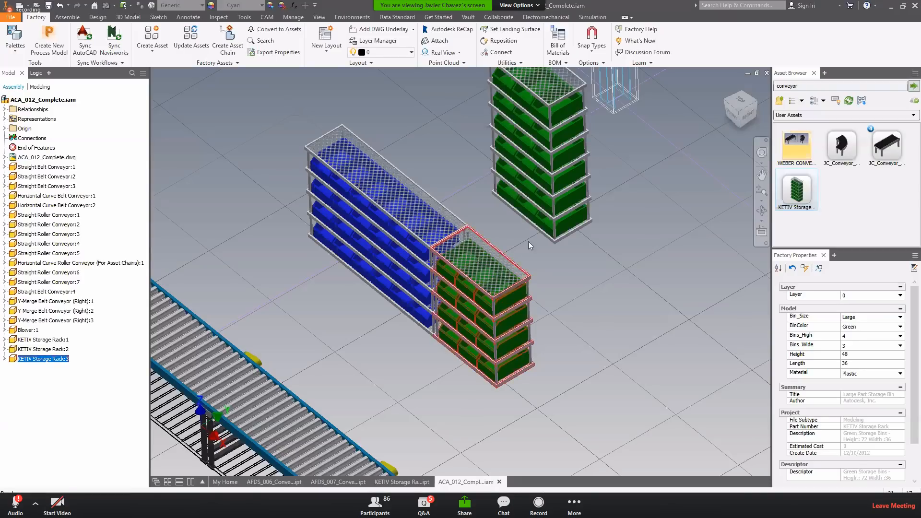
Step: Set the height of the curved belt conveyor at the far end of the belt line to 45 and update the connected conveyors
{"action": "scroll", "coordinate": [593, 279], "scroll_direction": "down", "scroll_amount": 5}
{"action": "middle_click_drag", "start_coordinate": [598, 167], "coordinate": [447, 197]}
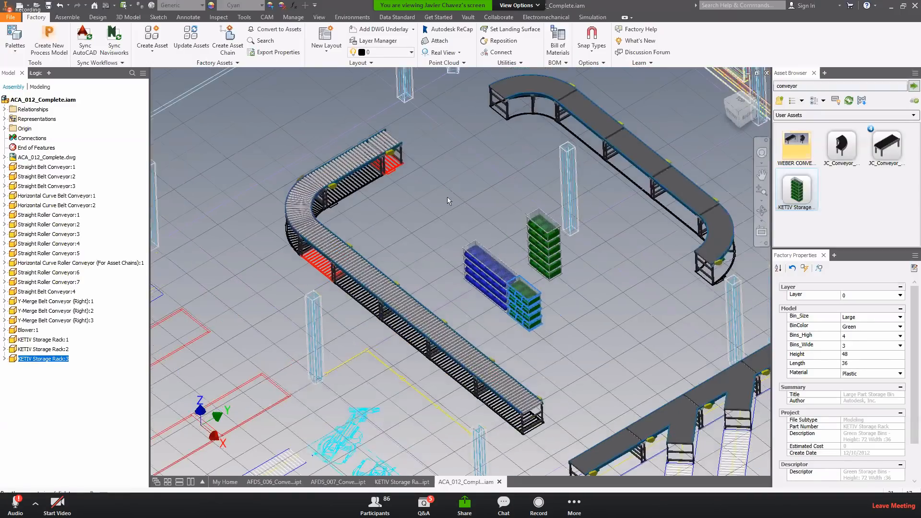
{"action": "scroll", "coordinate": [404, 159], "scroll_direction": "up", "scroll_amount": 4}
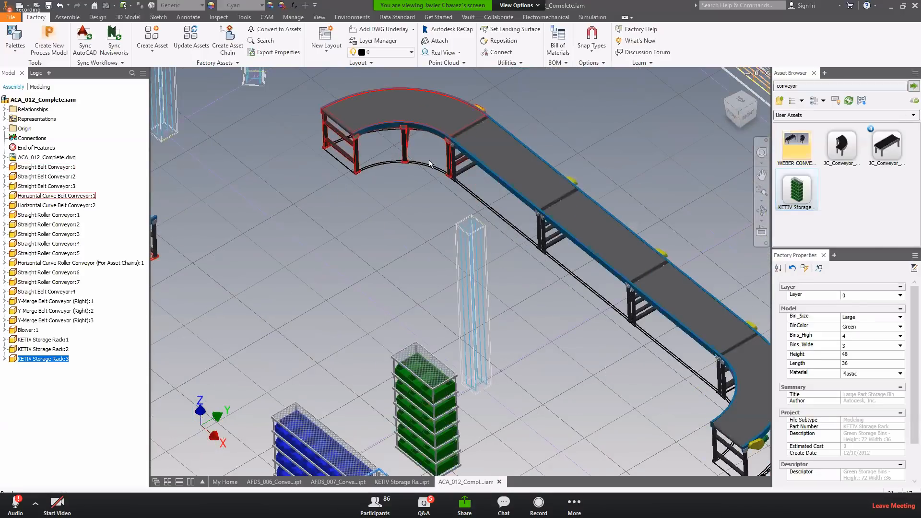
{"action": "left_click", "coordinate": [402, 133]}
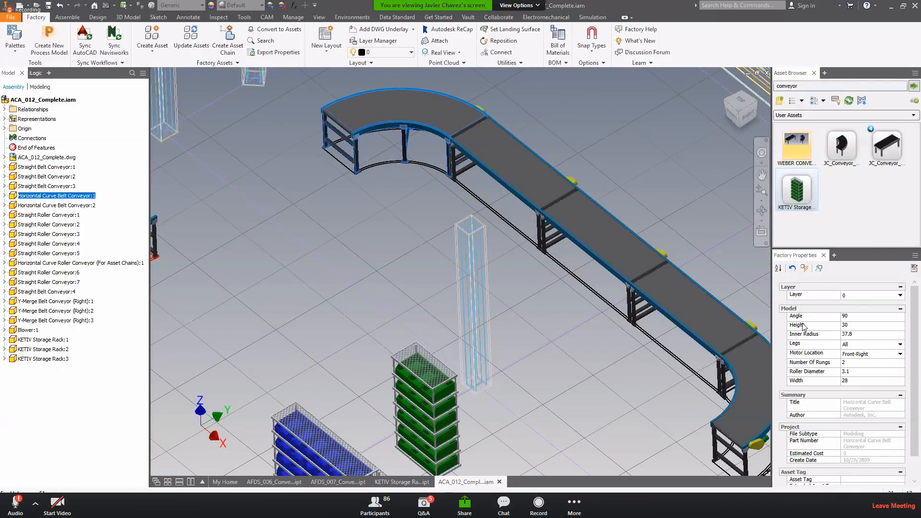
{"action": "left_click", "coordinate": [857, 325]}
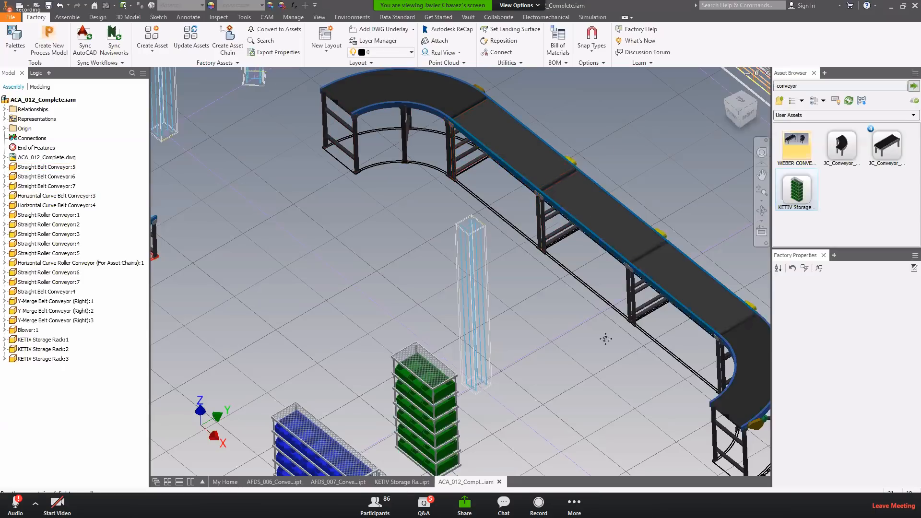
Step: Set the width of the far curved belt conveyor to 36 and apply the change to the connected belt line
{"action": "middle_click_drag", "start_coordinate": [608, 338], "coordinate": [415, 279]}
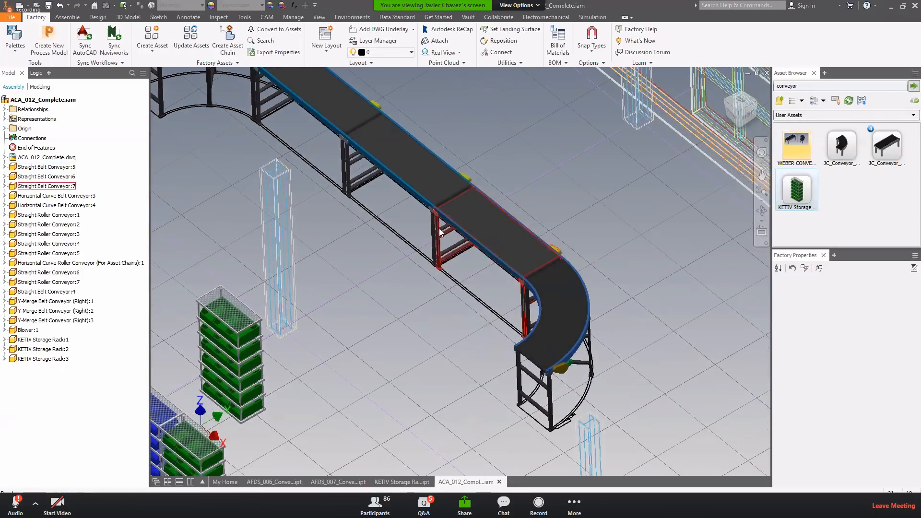
{"action": "scroll", "coordinate": [532, 272], "scroll_direction": "down", "scroll_amount": 5}
{"action": "scroll", "coordinate": [427, 215], "scroll_direction": "up", "scroll_amount": 4}
{"action": "left_click", "coordinate": [393, 169]}
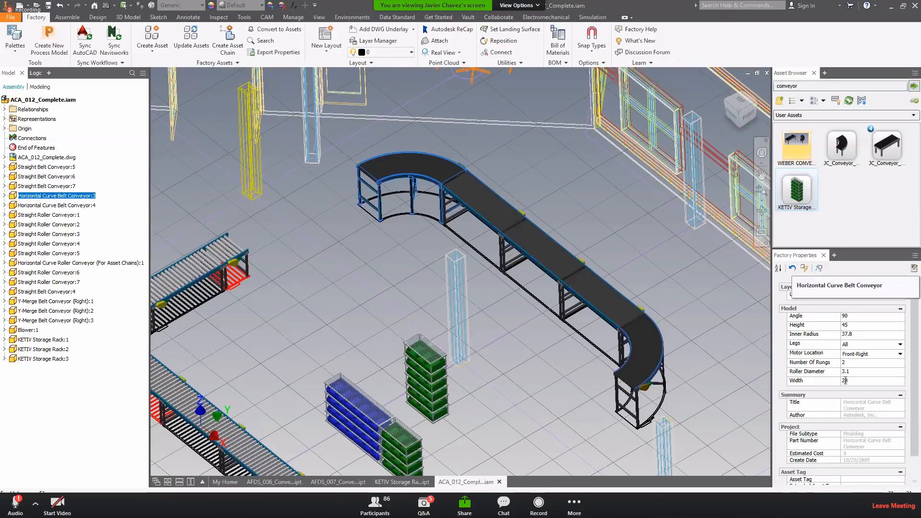
{"action": "left_click", "coordinate": [815, 379]}
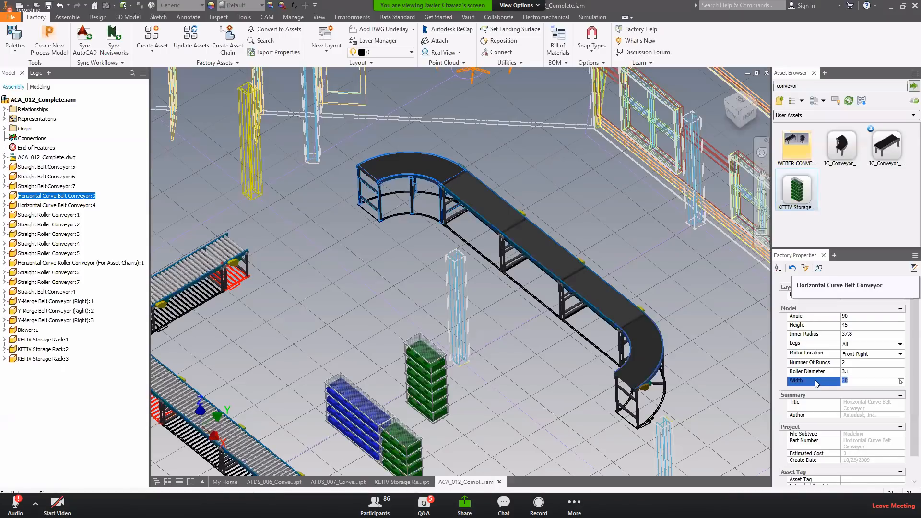
{"action": "type", "text": "36"}
{"action": "left_click", "coordinate": [805, 269]}
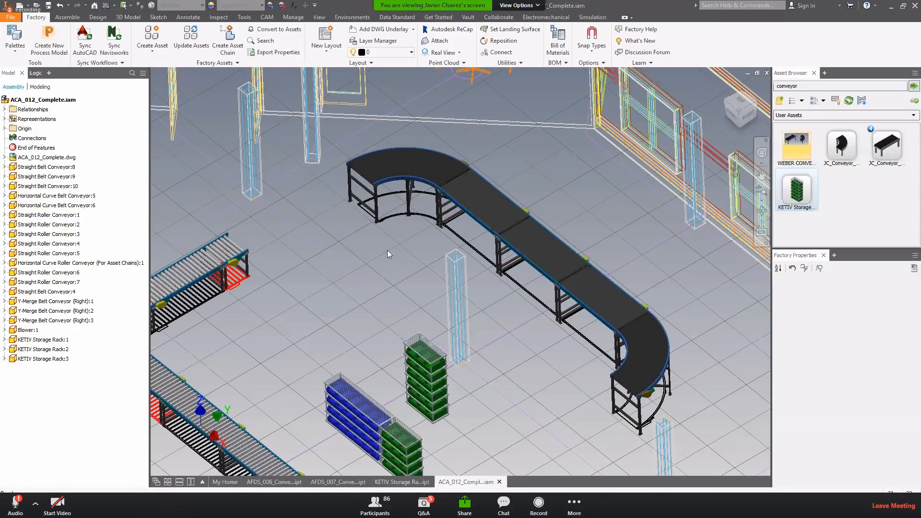
Step: Sync the factory layout to AutoCAD, saving ACA_012_Complete.iam on the way, and open the resulting ACA_012_Complete.dwg in AutoCAD
{"action": "scroll", "coordinate": [379, 261], "scroll_direction": "down", "scroll_amount": 3}
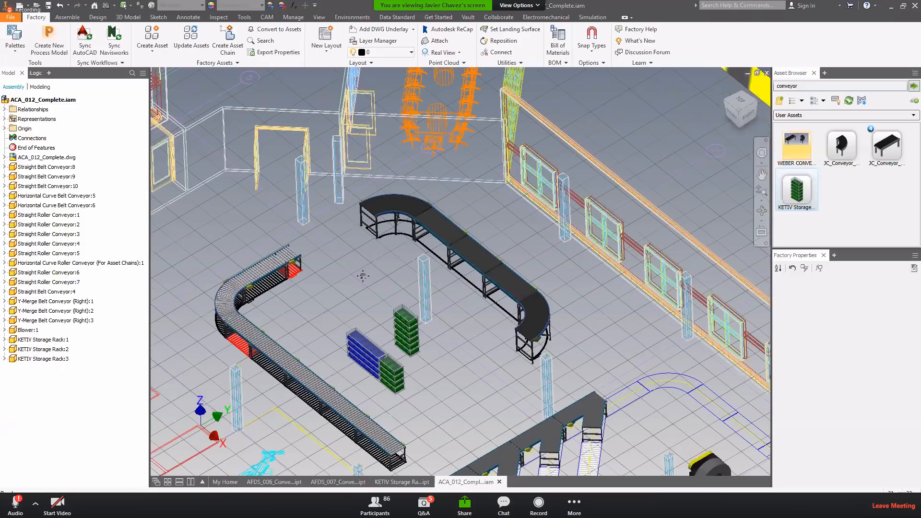
{"action": "middle_click_drag", "start_coordinate": [354, 301], "coordinate": [363, 276]}
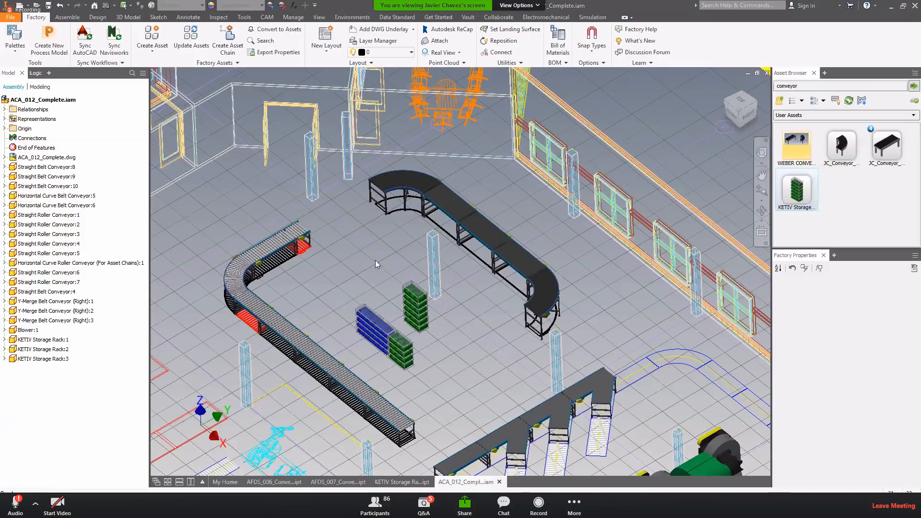
{"action": "left_click", "coordinate": [85, 46]}
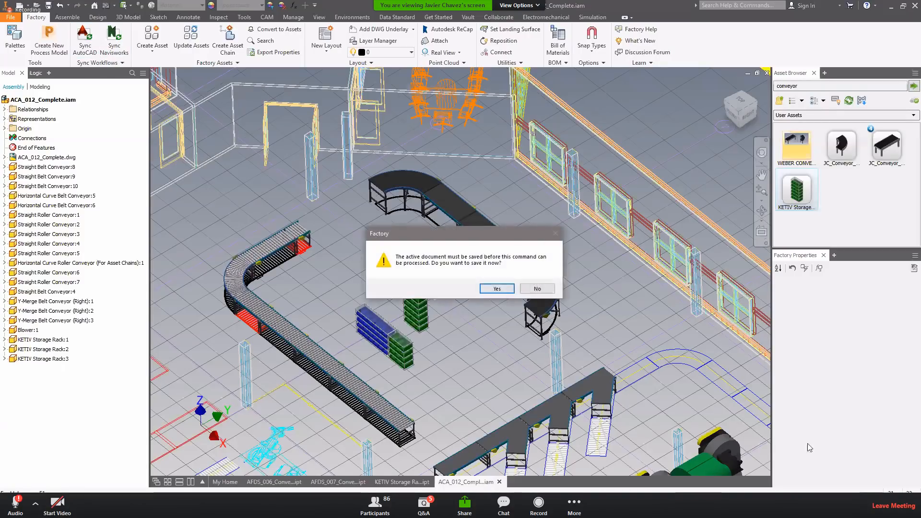
{"action": "left_click", "coordinate": [497, 288]}
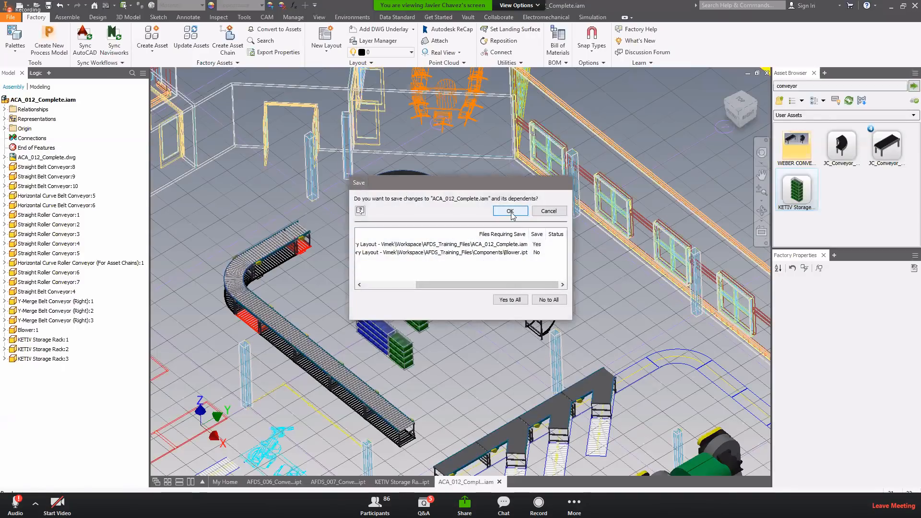
{"action": "left_click", "coordinate": [510, 213]}
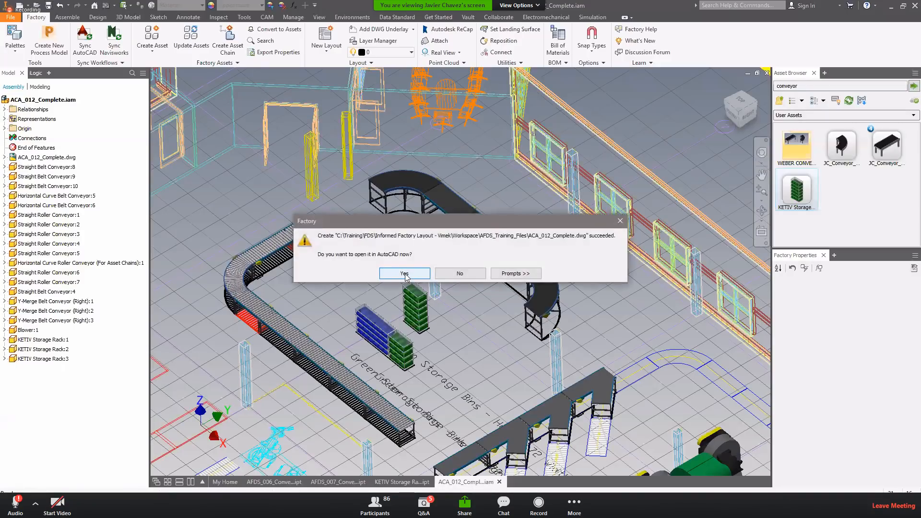
{"action": "left_click", "coordinate": [404, 274]}
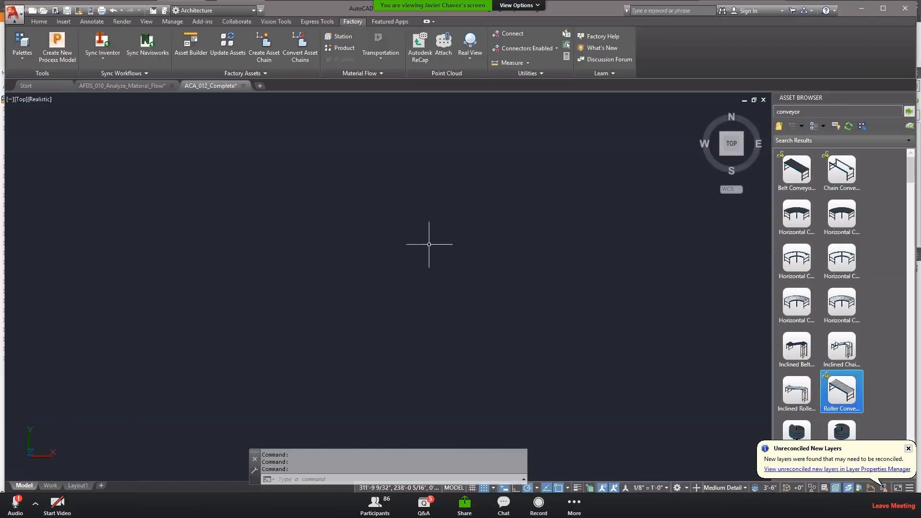
Step: Examine the synced storage racks, their labels and the belt and roller conveyors in the AutoCAD floor plan
{"action": "scroll", "coordinate": [314, 265], "scroll_direction": "down", "scroll_amount": 5}
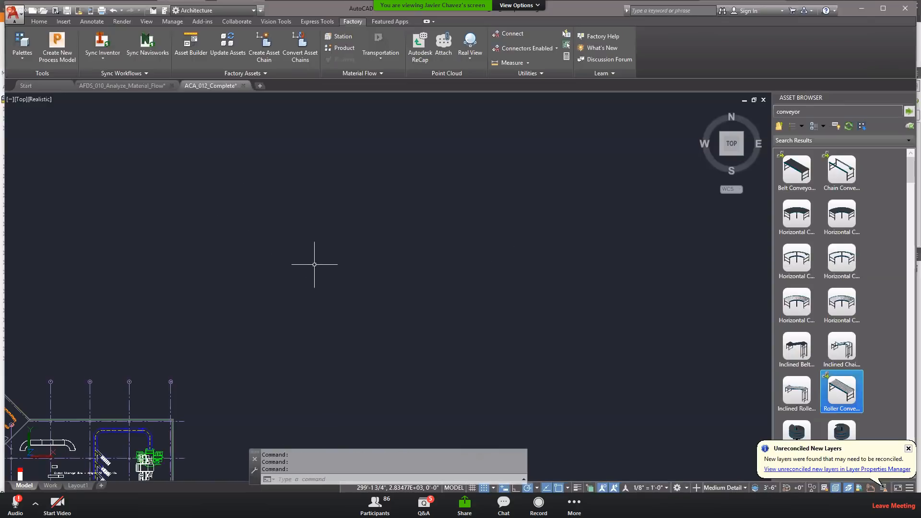
{"action": "middle_click_drag", "start_coordinate": [155, 397], "coordinate": [358, 241]}
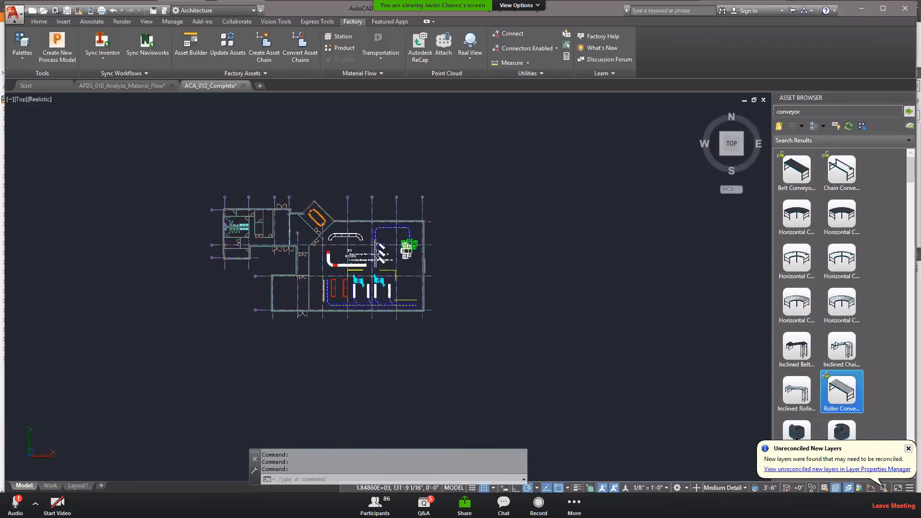
{"action": "scroll", "coordinate": [407, 278], "scroll_direction": "up", "scroll_amount": 5}
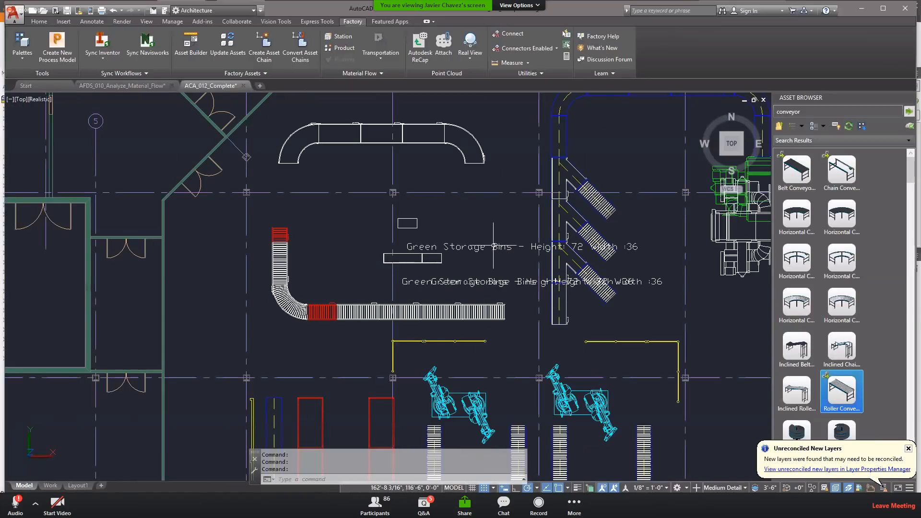
{"action": "middle_click_drag", "start_coordinate": [499, 282], "coordinate": [364, 272]}
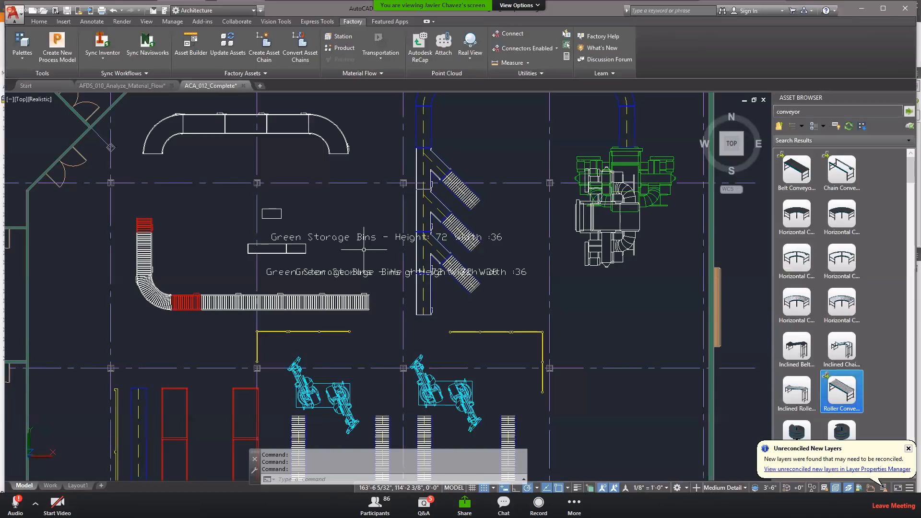
{"action": "middle_click_drag", "start_coordinate": [188, 268], "coordinate": [269, 267]}
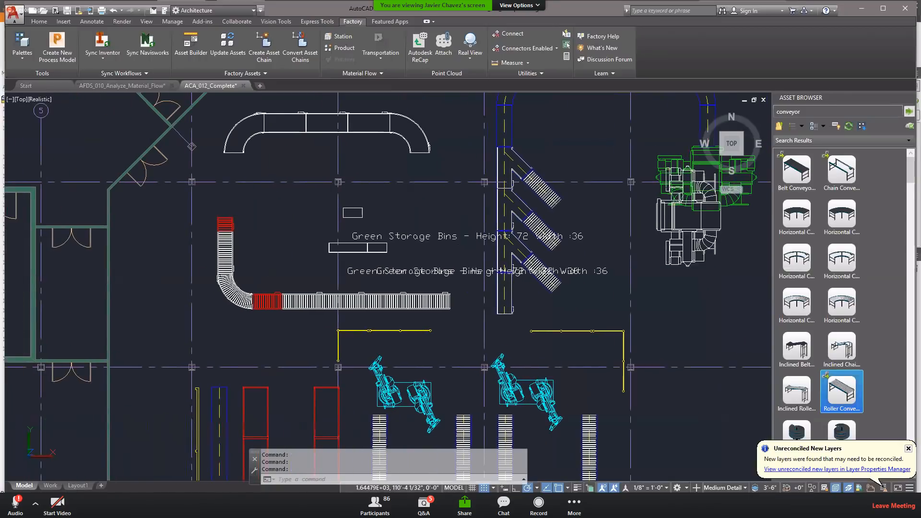